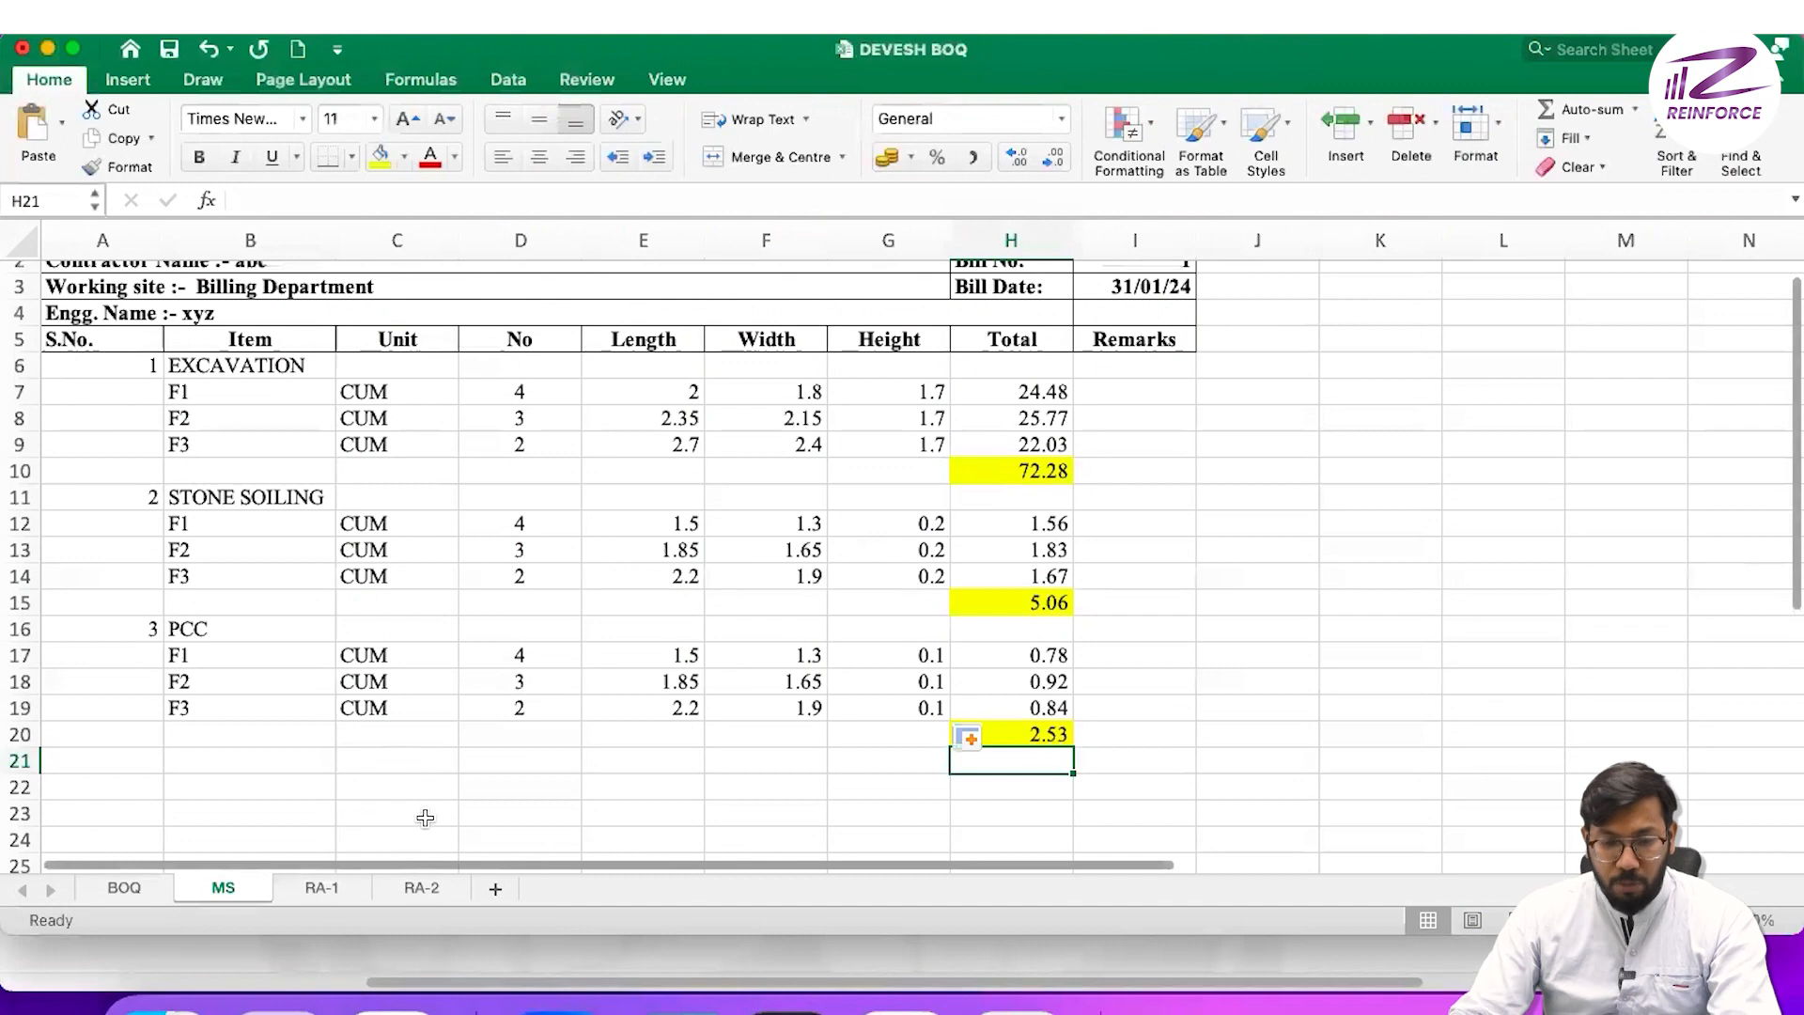
- Open the RA-1 sheet and review its project name, contractor, R.A. bill number and date
scroll(524, 705, "up", 2)
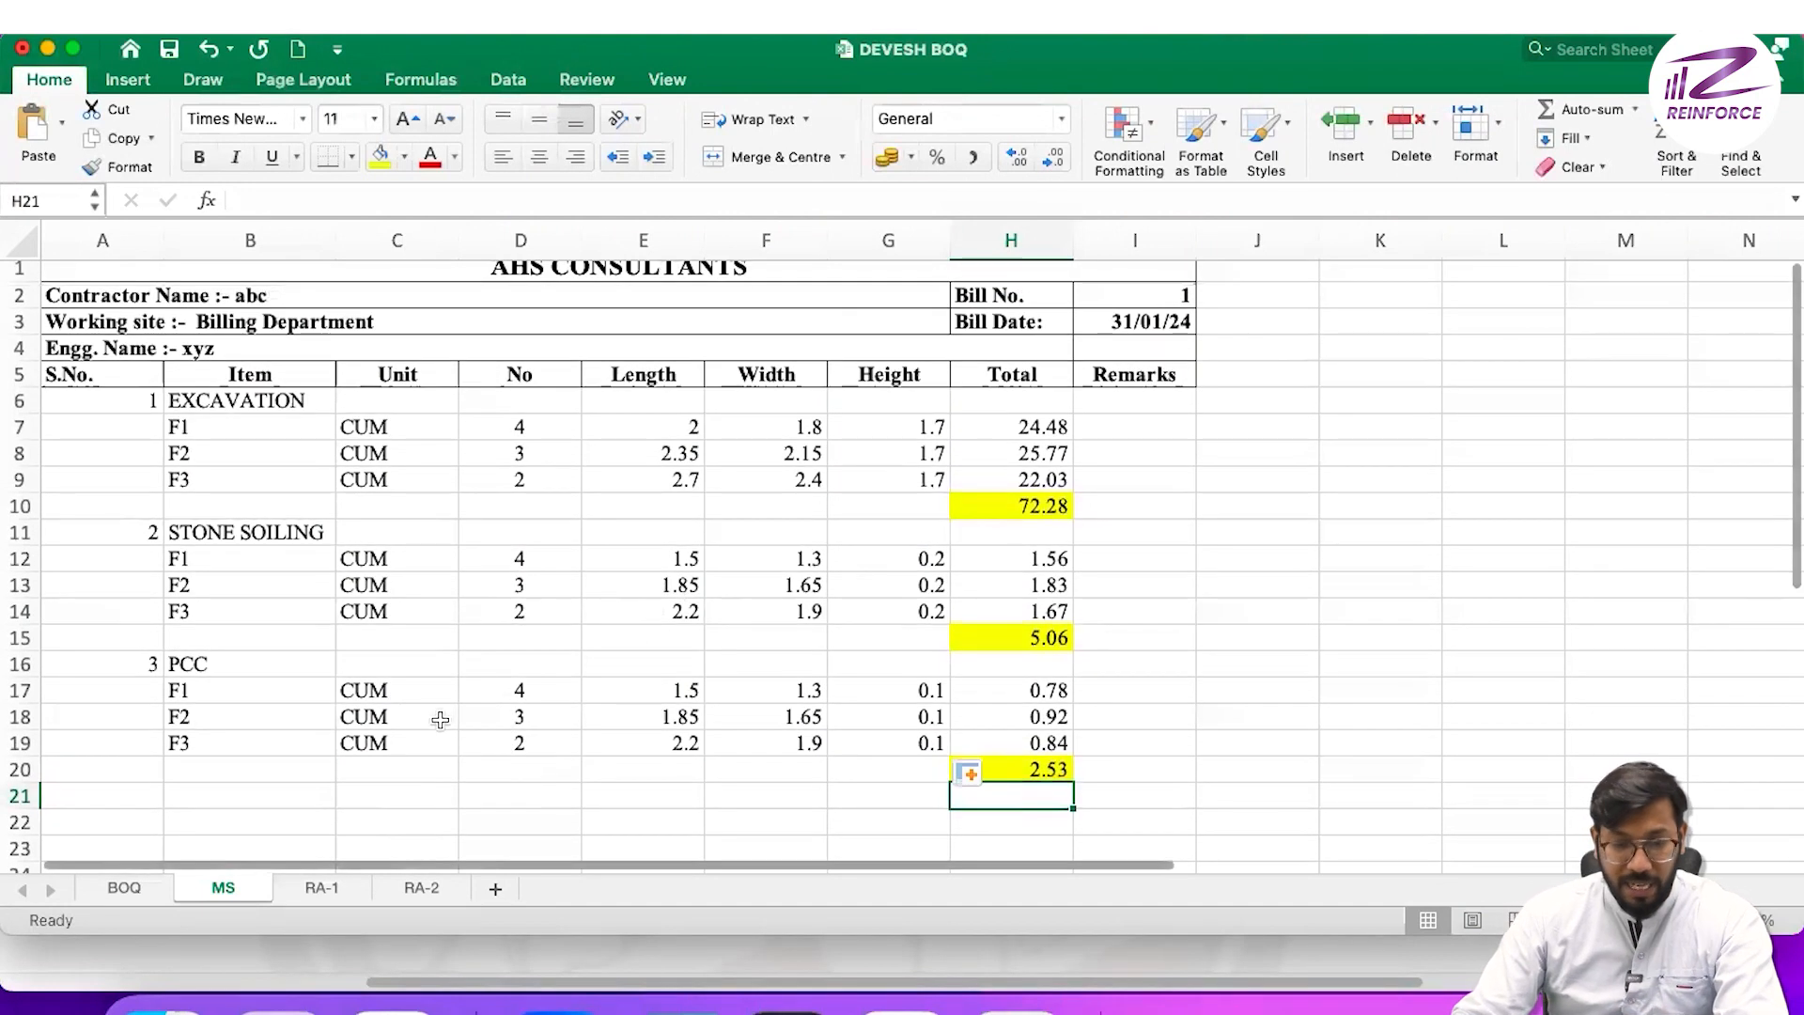
left_click(335, 891)
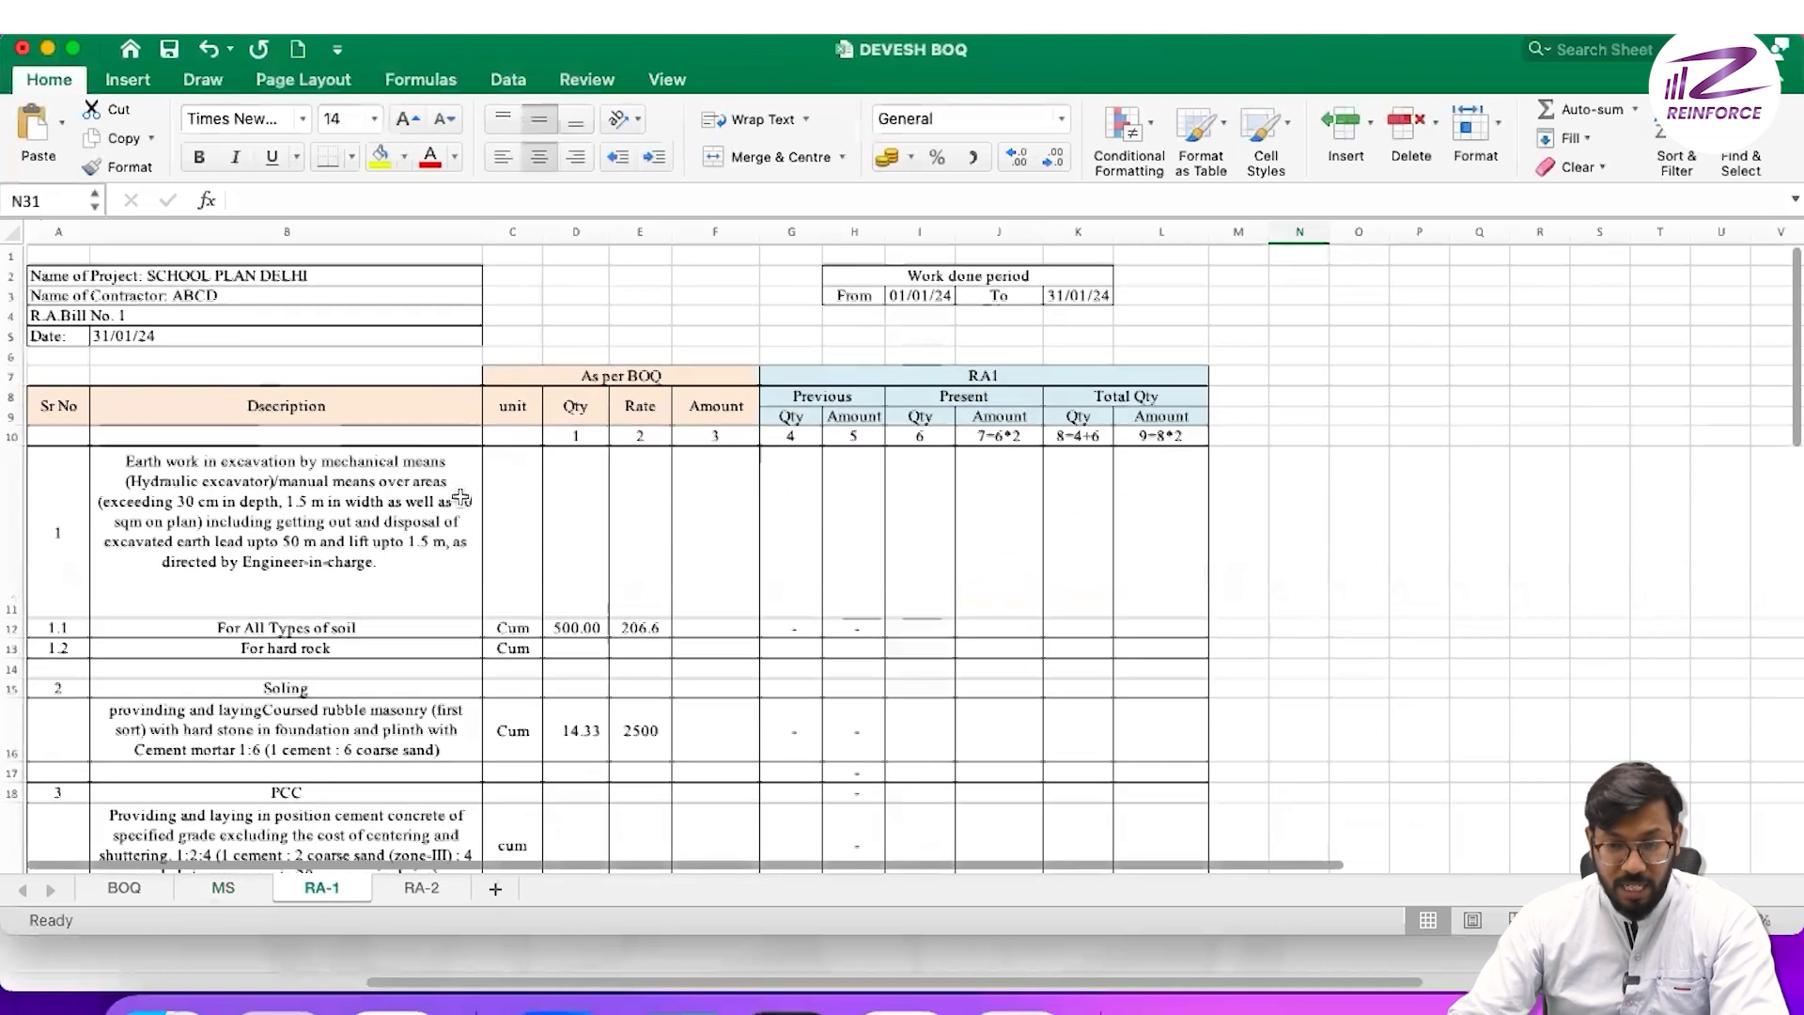
scroll(416, 323, "up", 3)
scroll(647, 393, "down", 2)
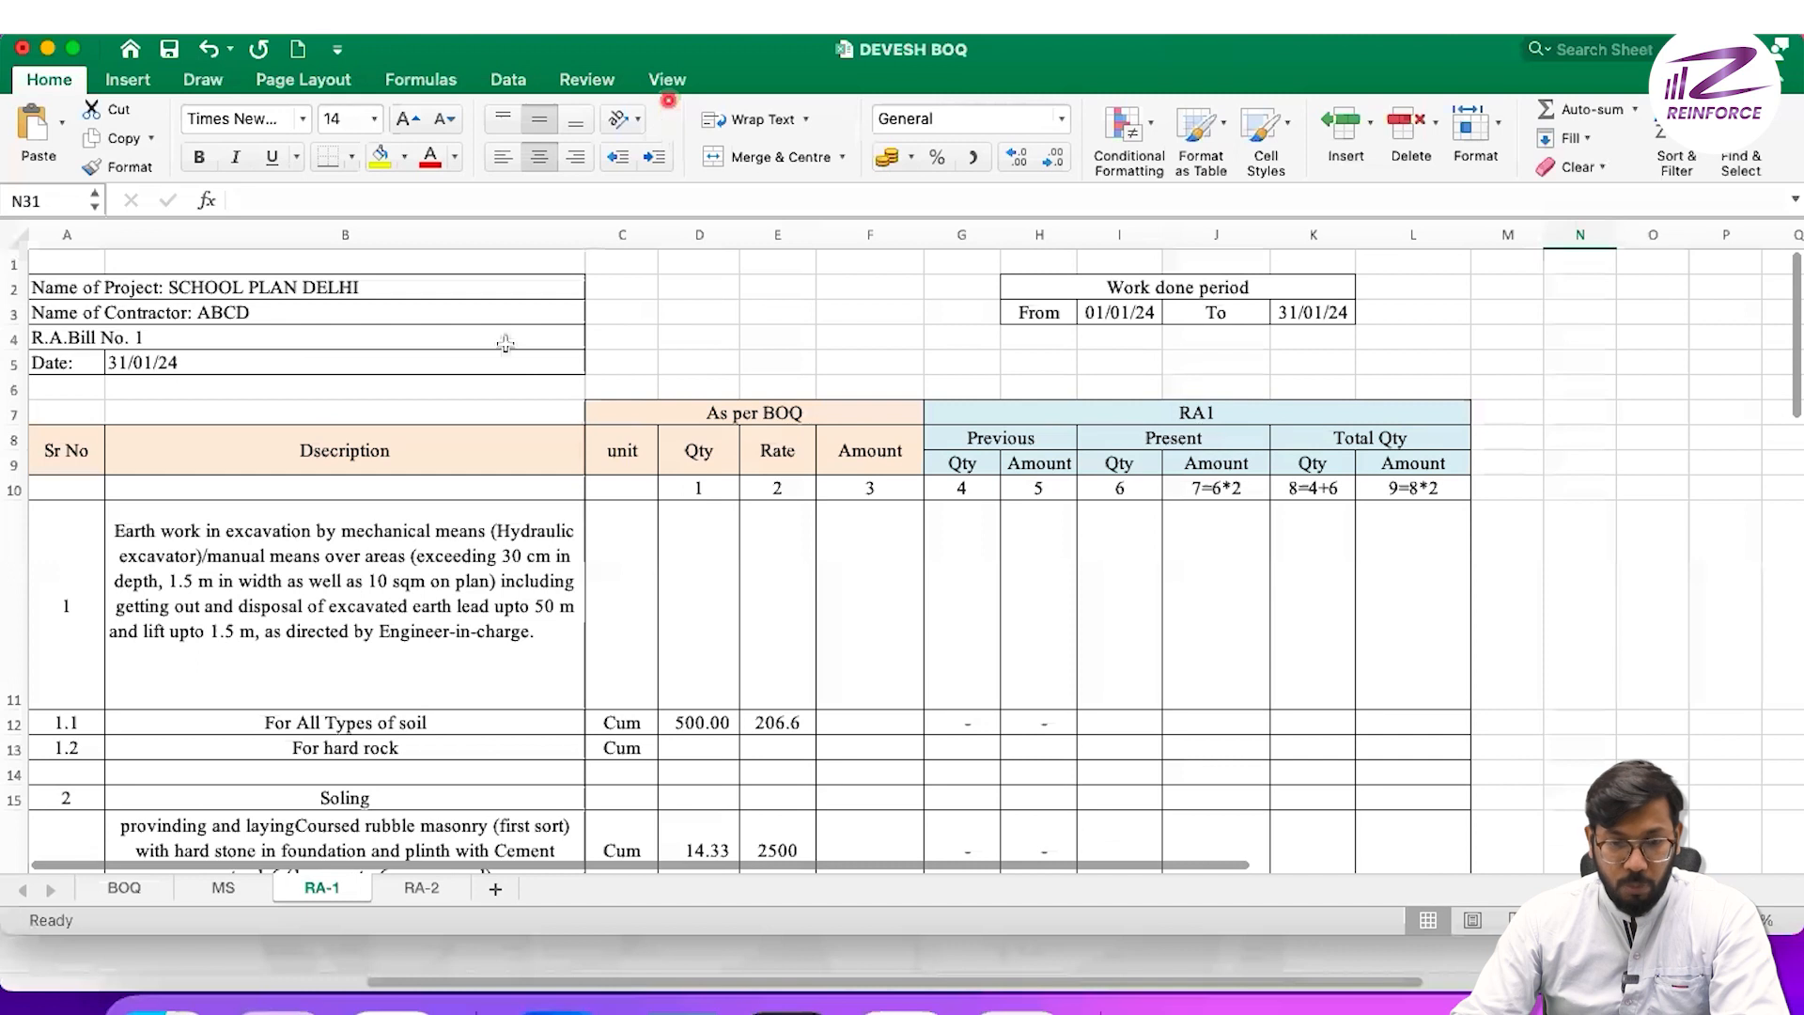
left_click(388, 327)
left_click(415, 286)
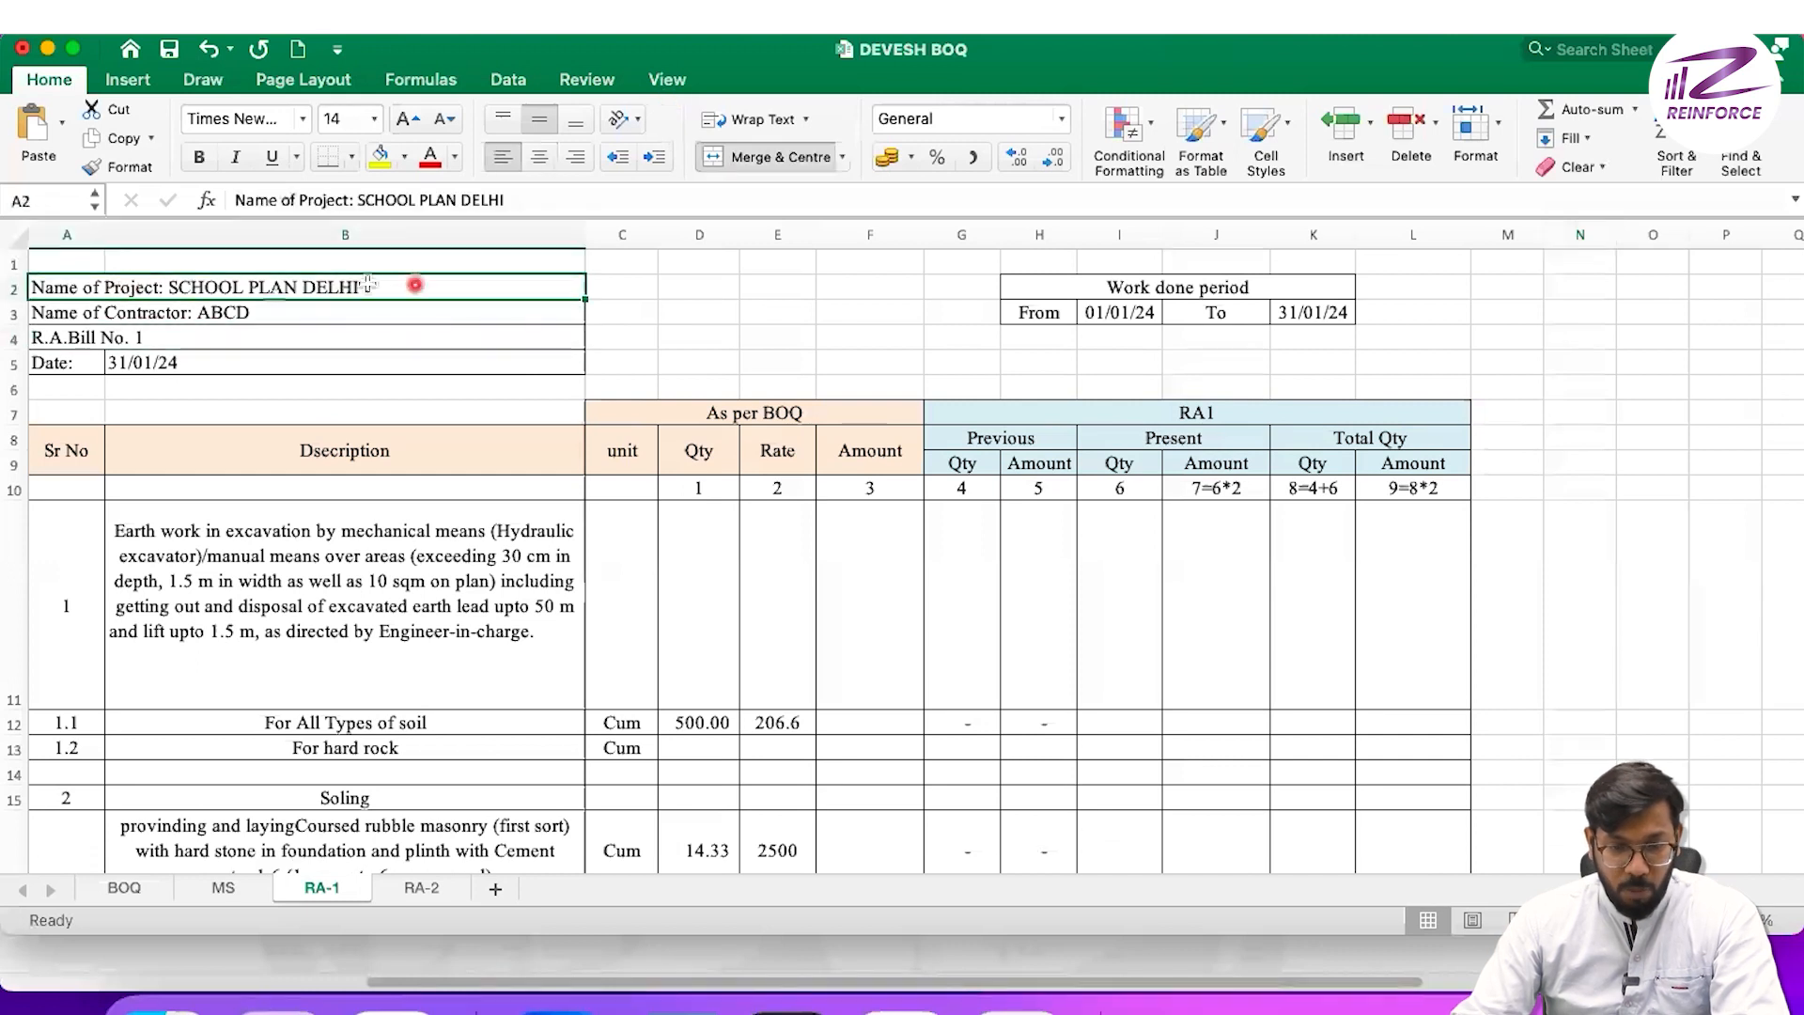
left_click(216, 311)
left_click(162, 338)
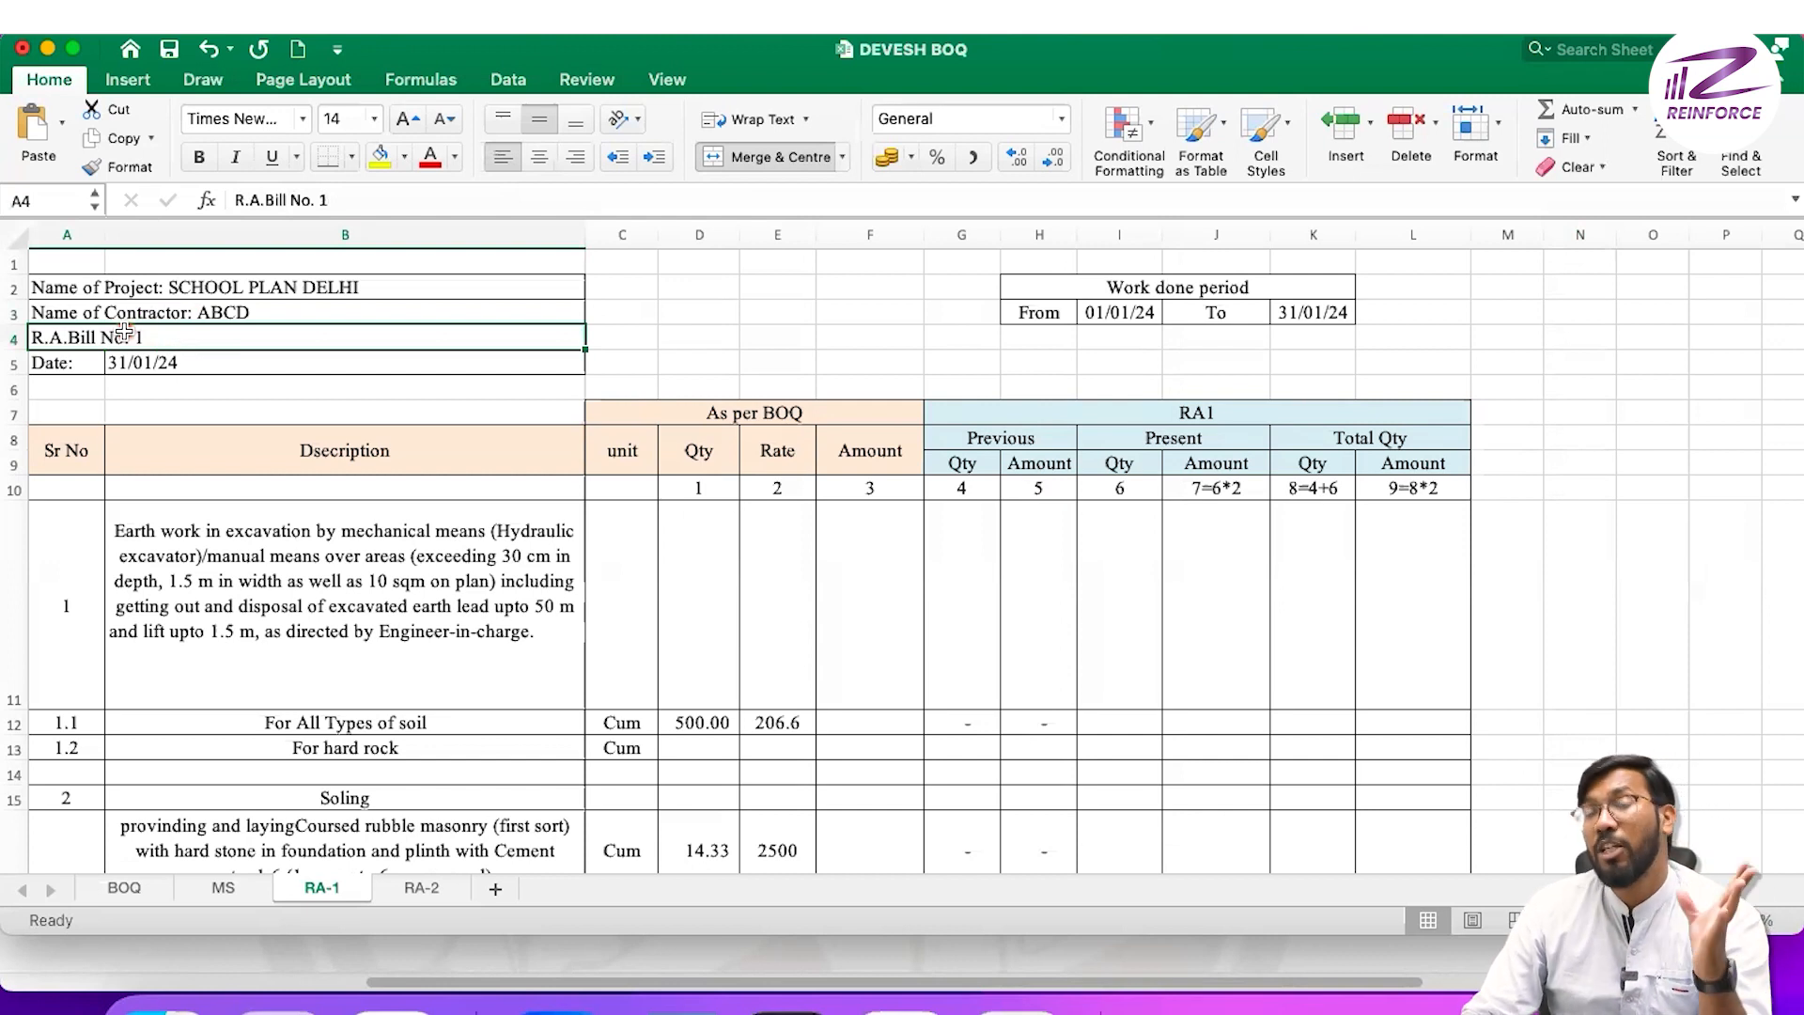
left_click(187, 363)
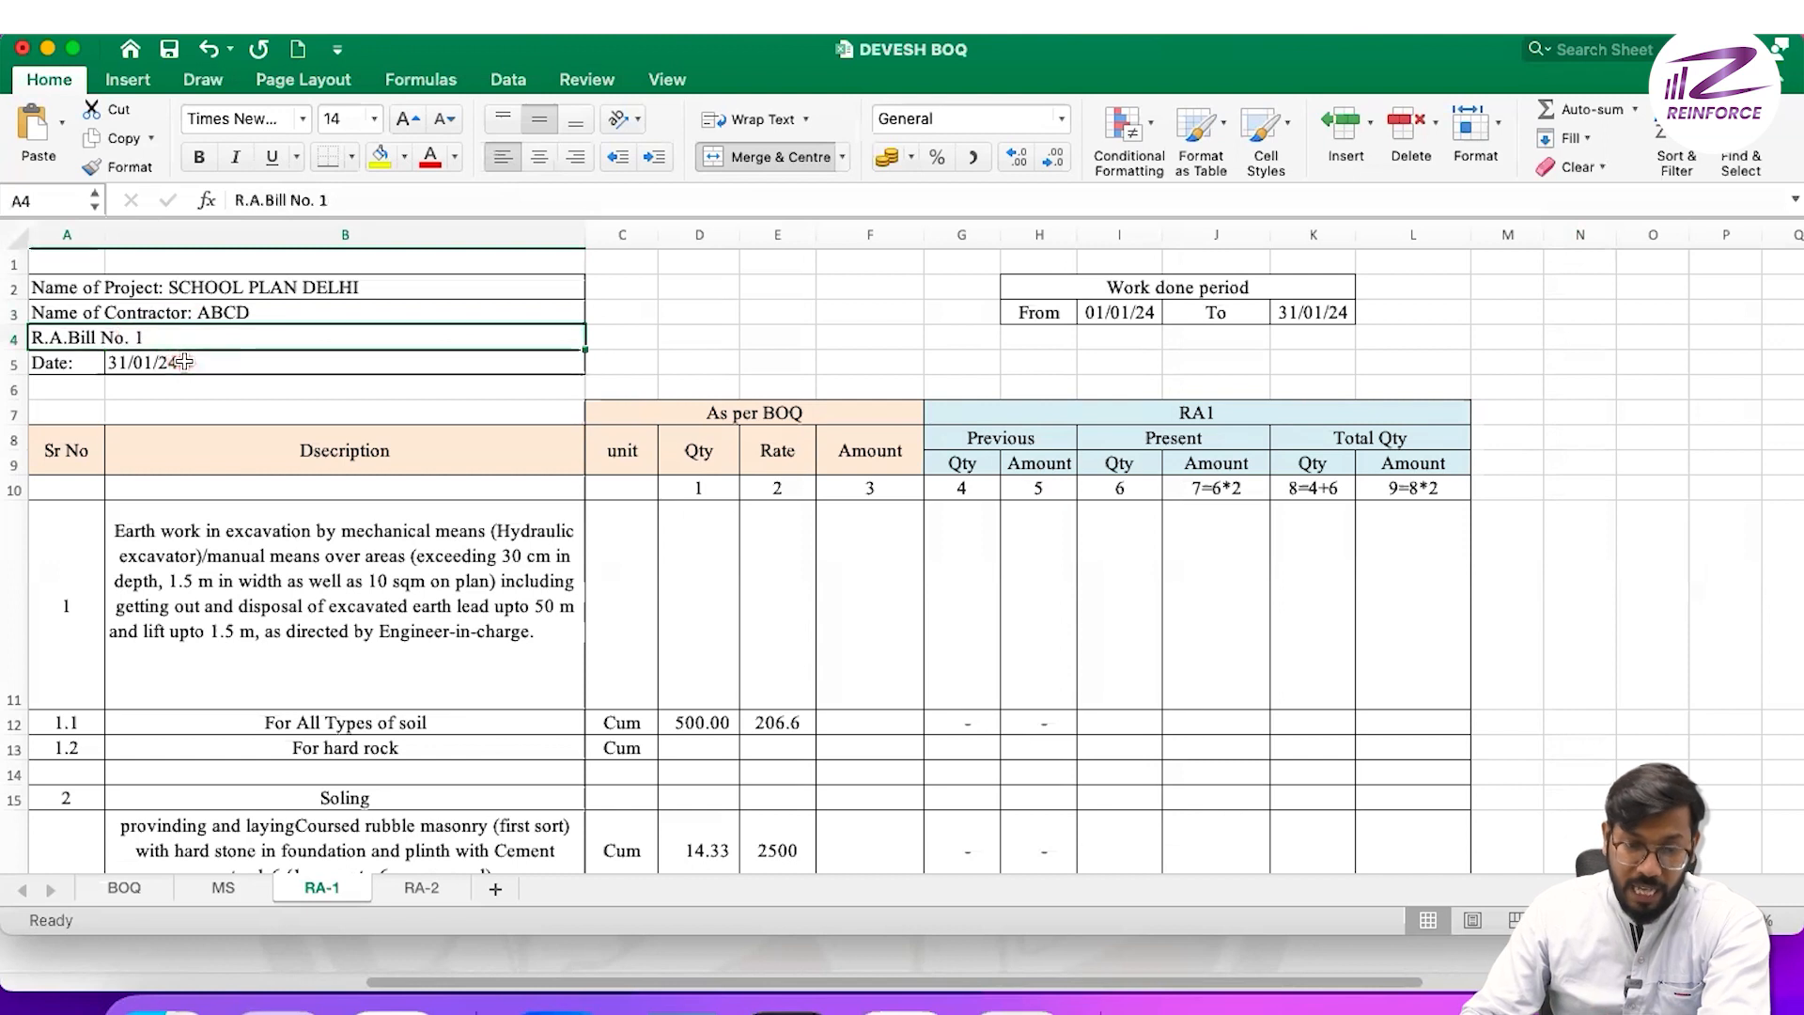
- Check the bill date on the MS sheet and the work done period on the RA-1 sheet
left_click(223, 887)
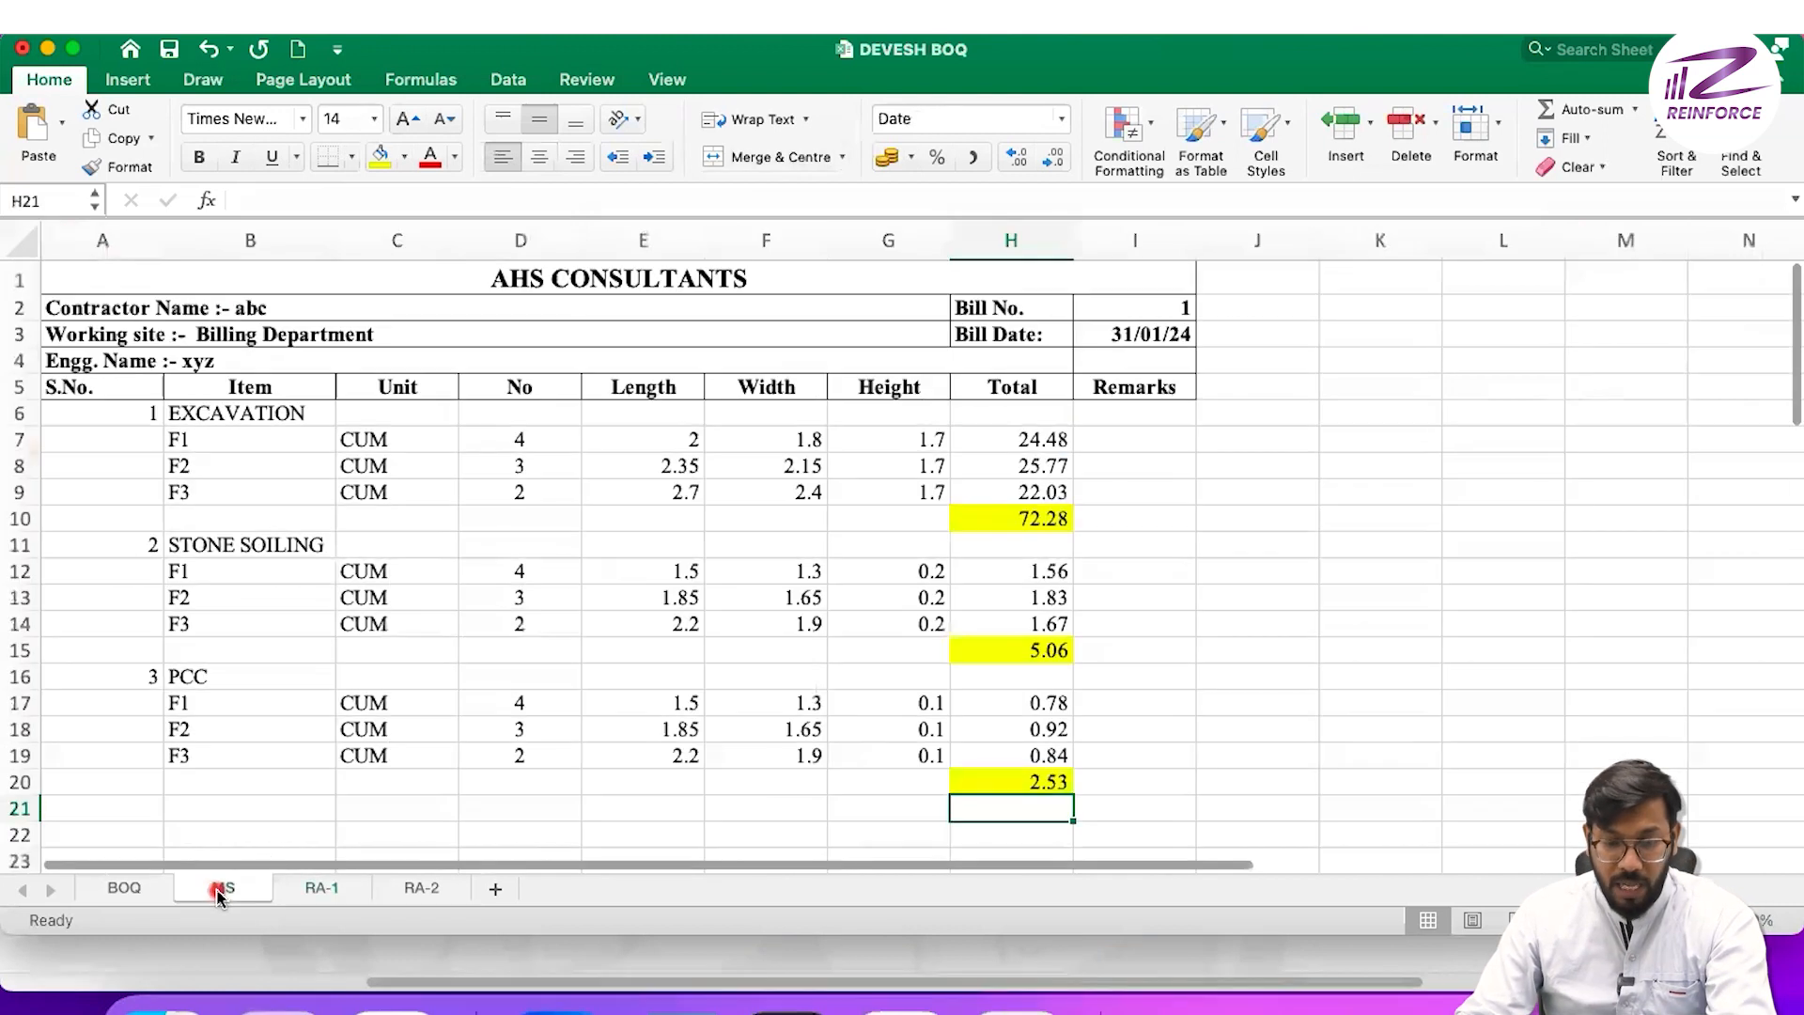
left_click(321, 887)
left_click(1182, 282)
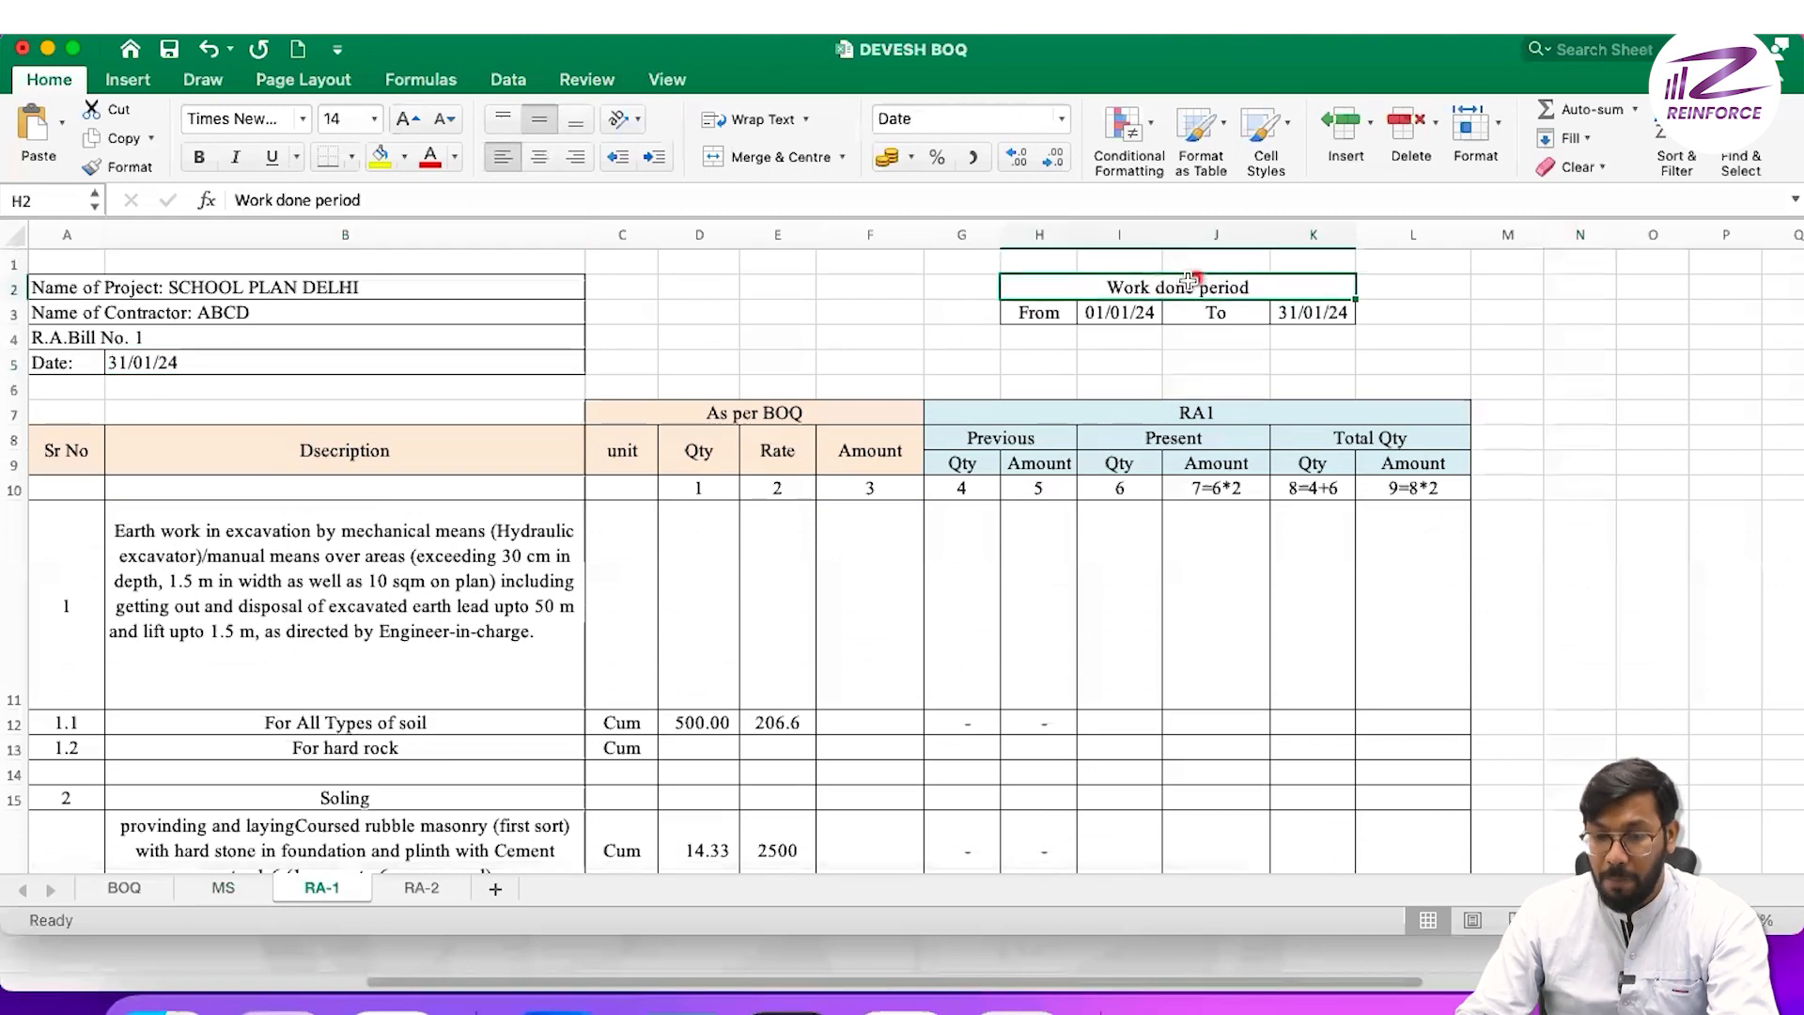
left_click_drag(1182, 282, 1181, 303)
left_click(1424, 316)
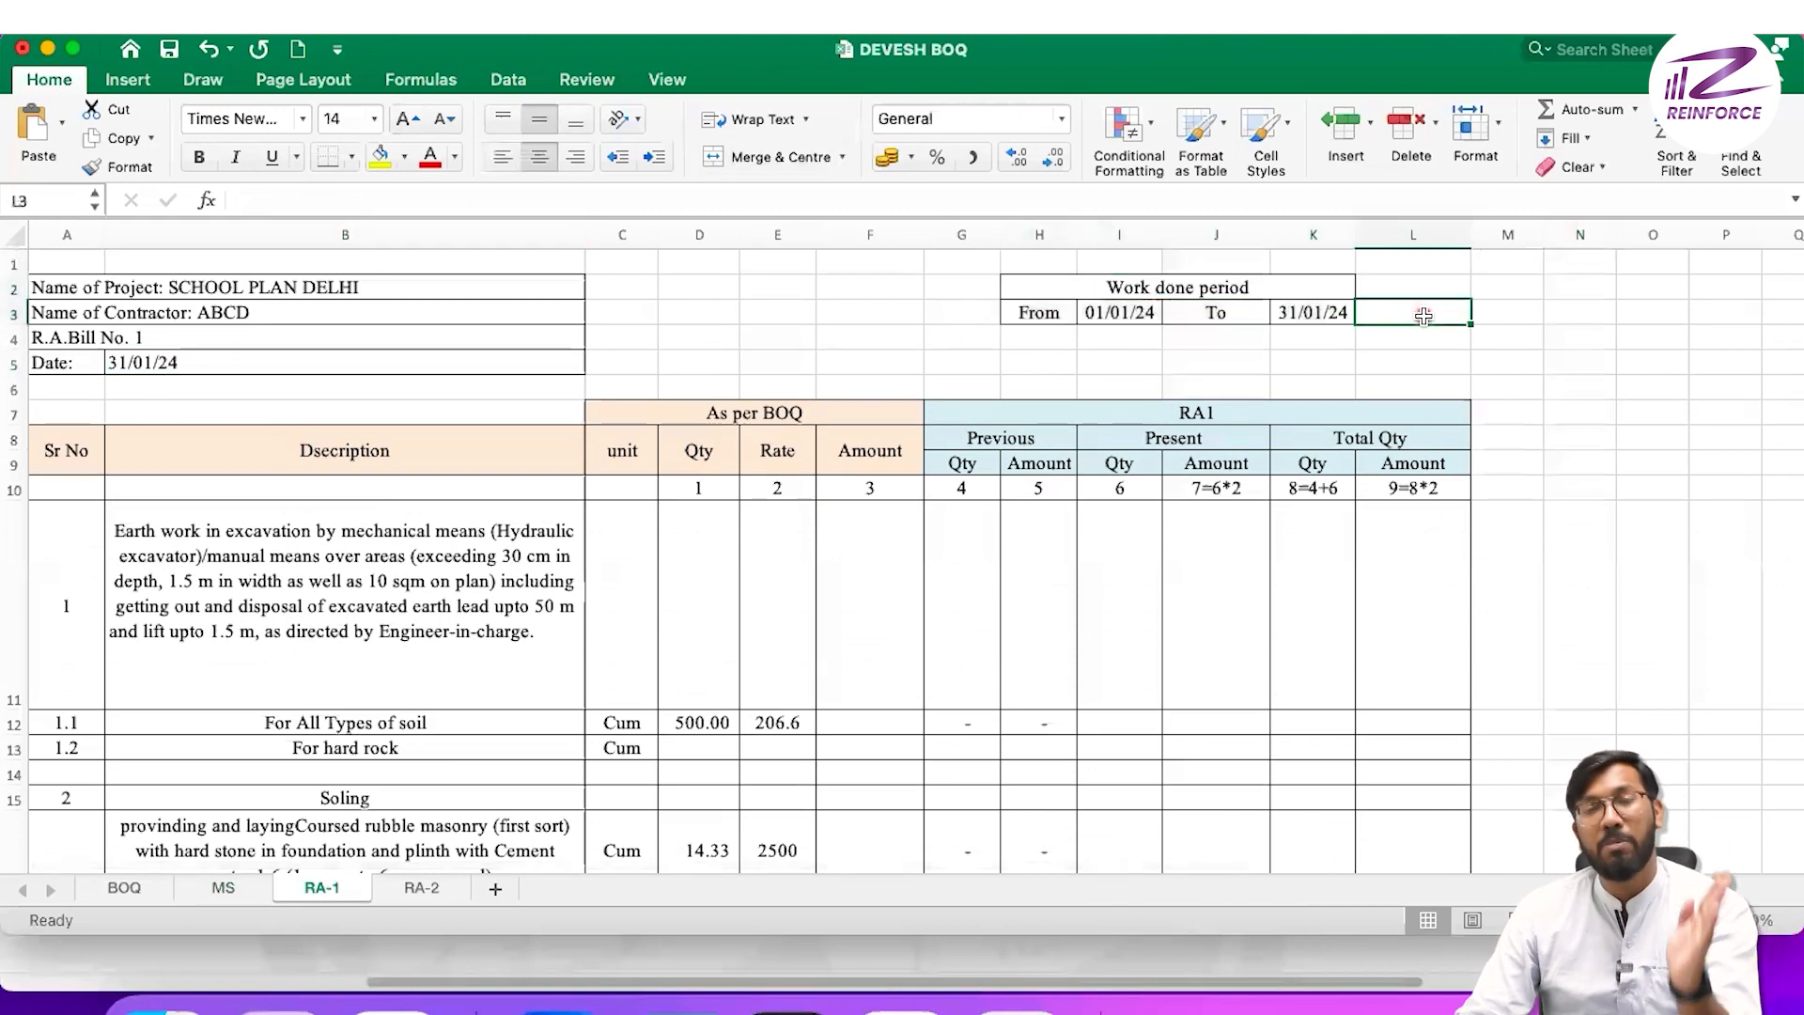
- Examine the serial number and description headings and the As per BOQ block of the RA-1 bill table
scroll(85, 418, "down", 2)
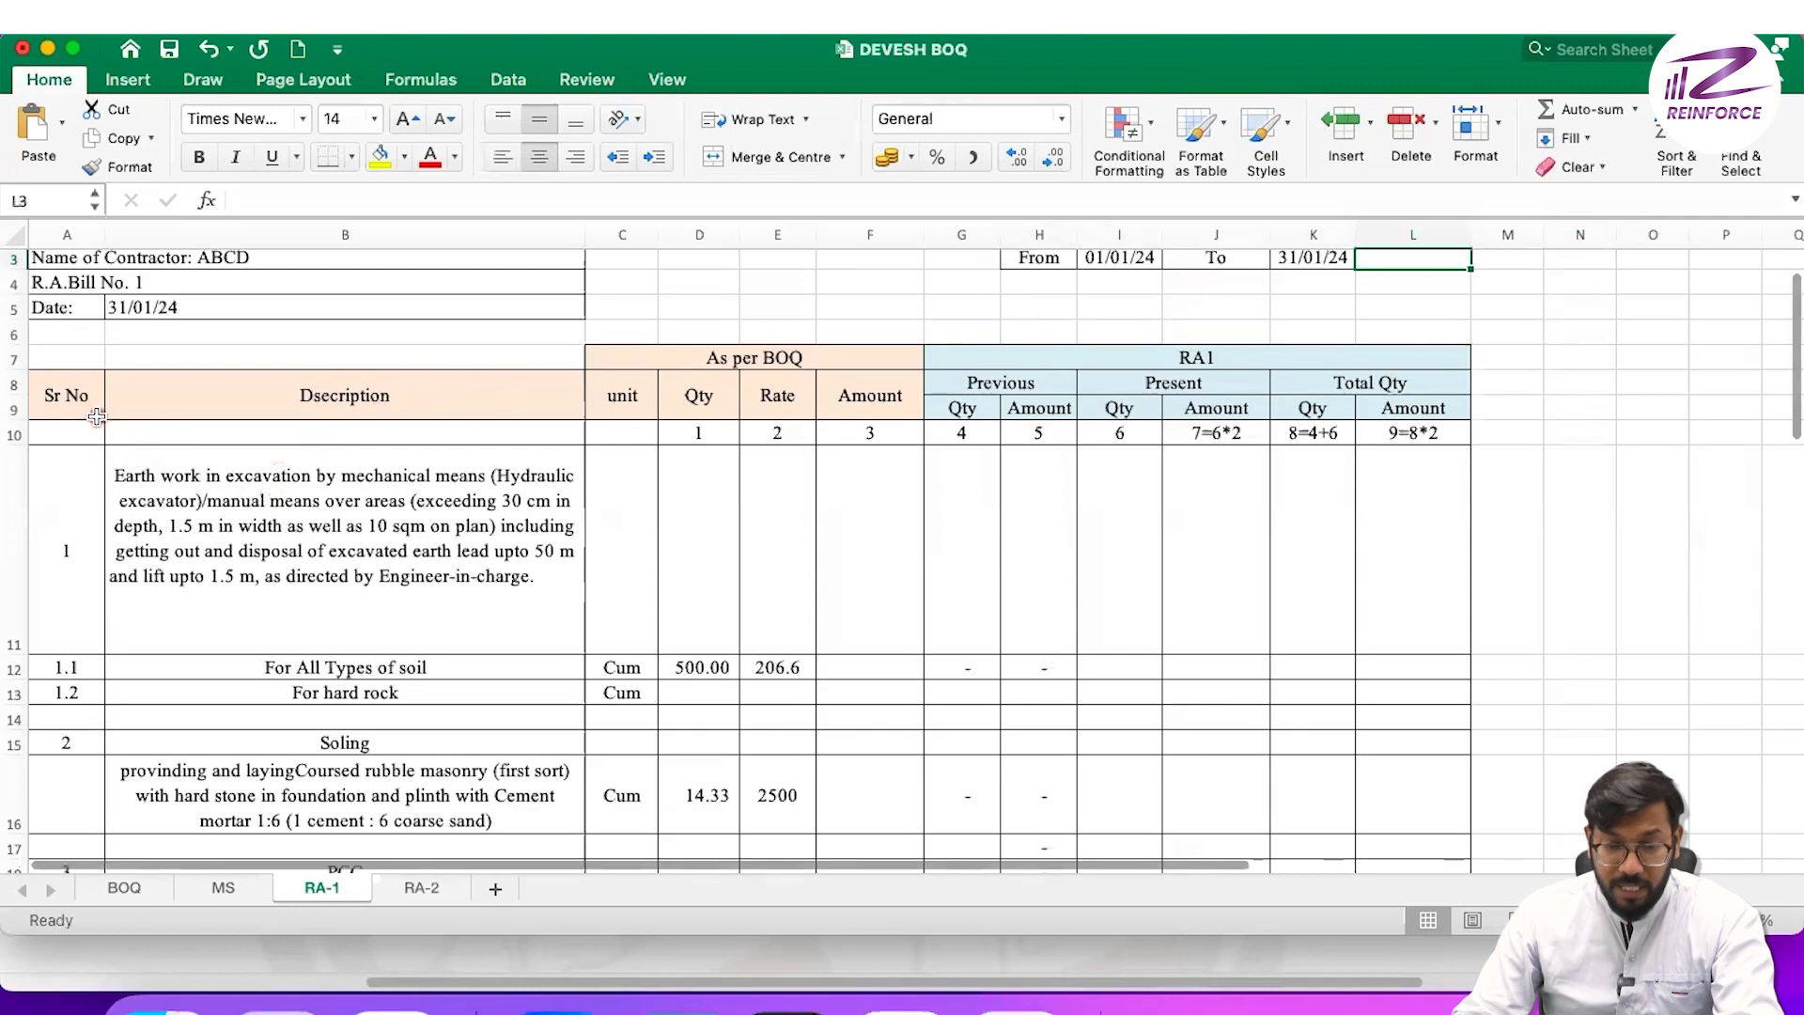
left_click(60, 391)
left_click(237, 387)
left_click(827, 350)
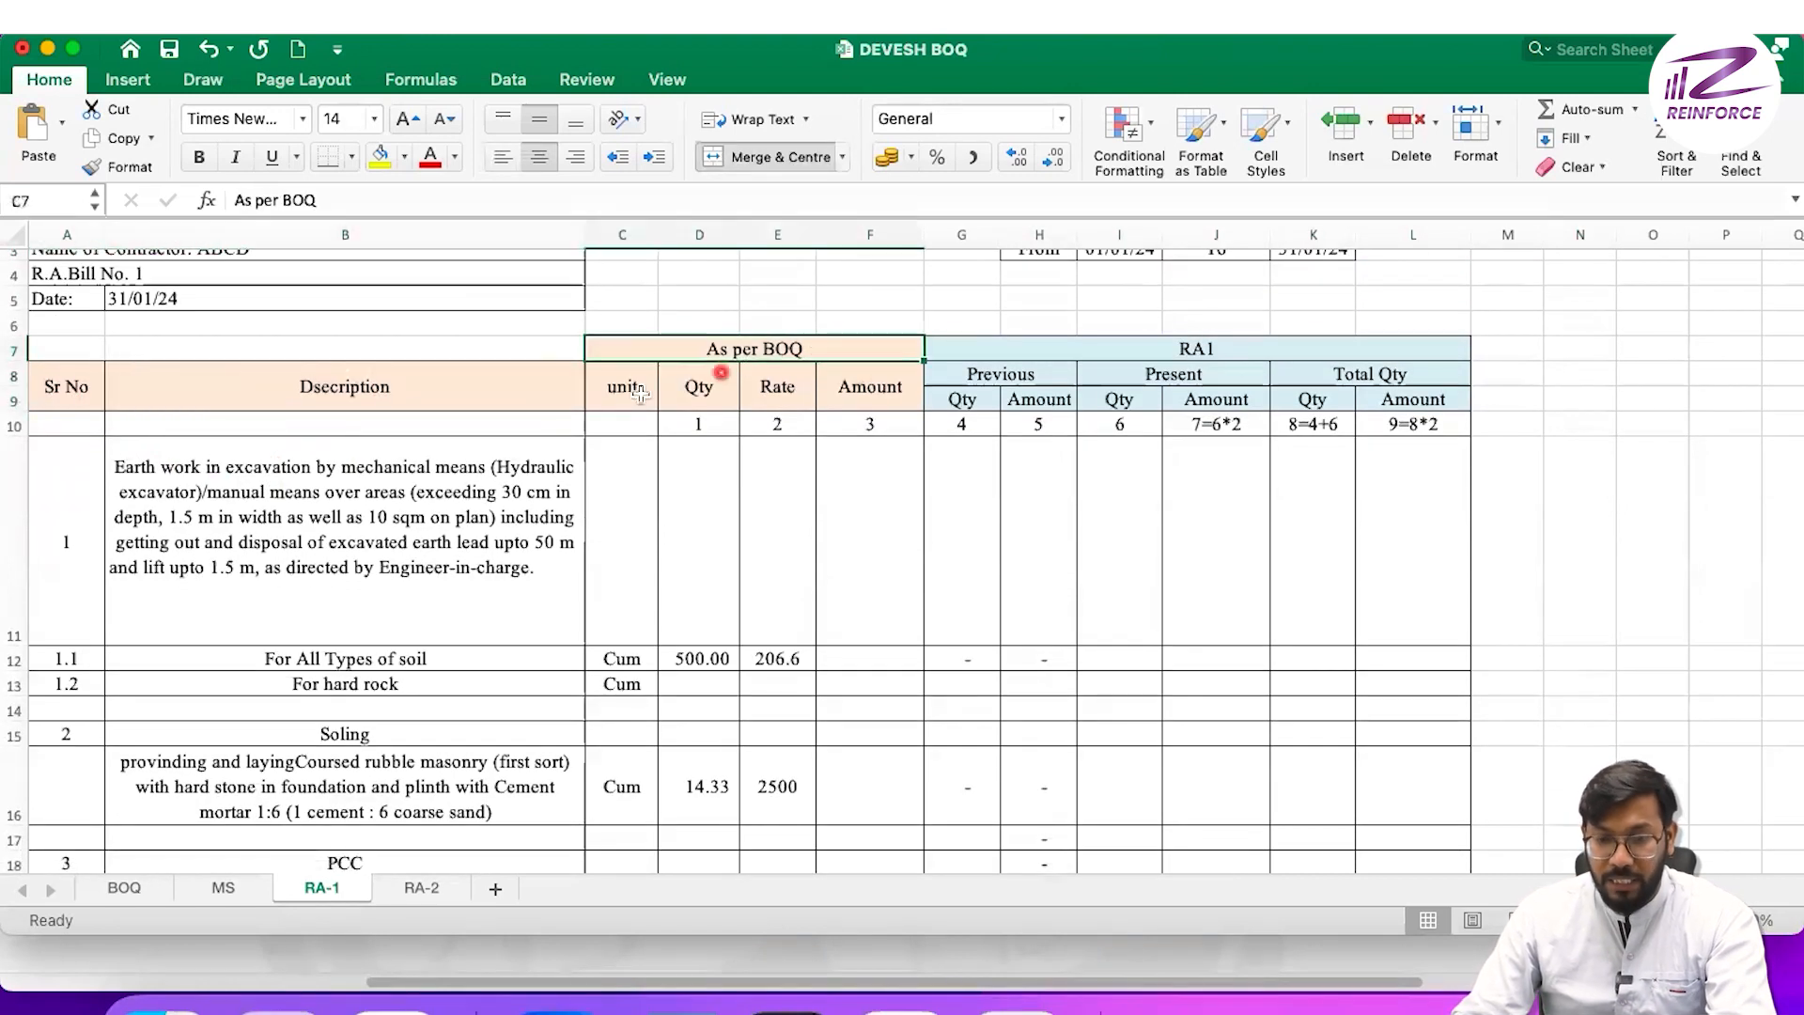
left_click_drag(623, 389, 772, 752)
left_click(857, 530)
left_click_drag(627, 383, 698, 786)
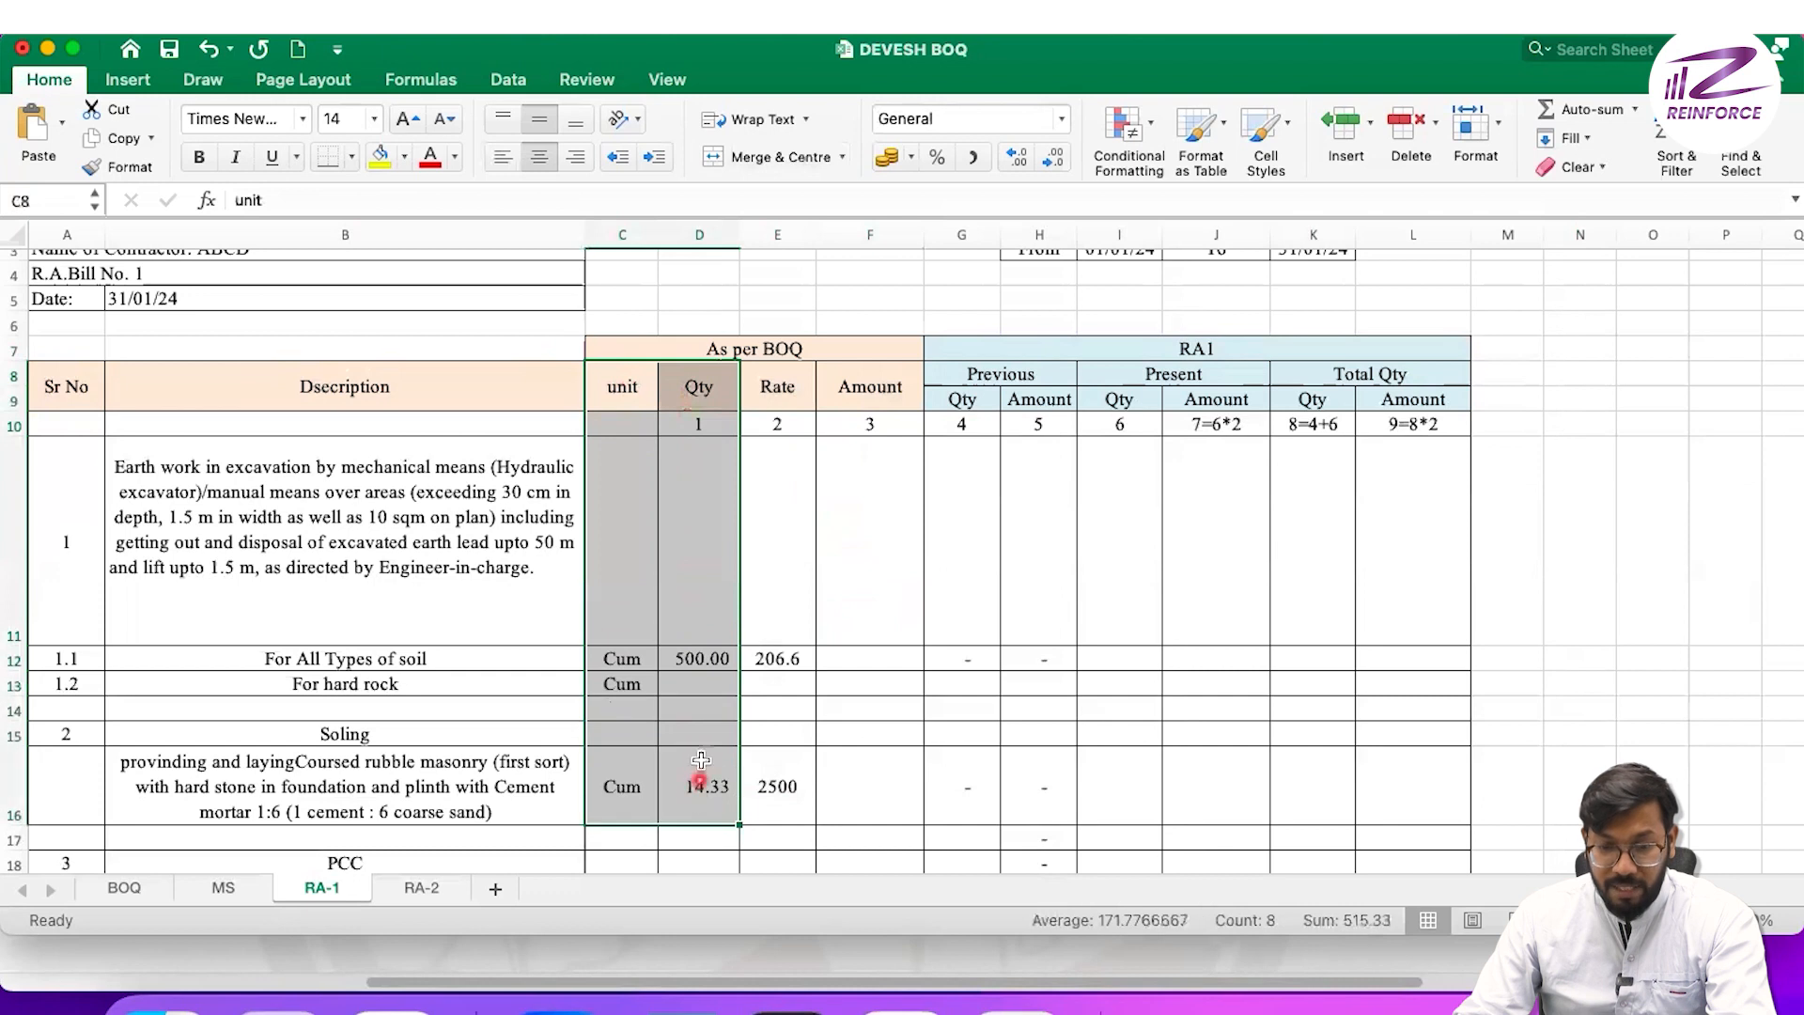
left_click(752, 611)
left_click(701, 659)
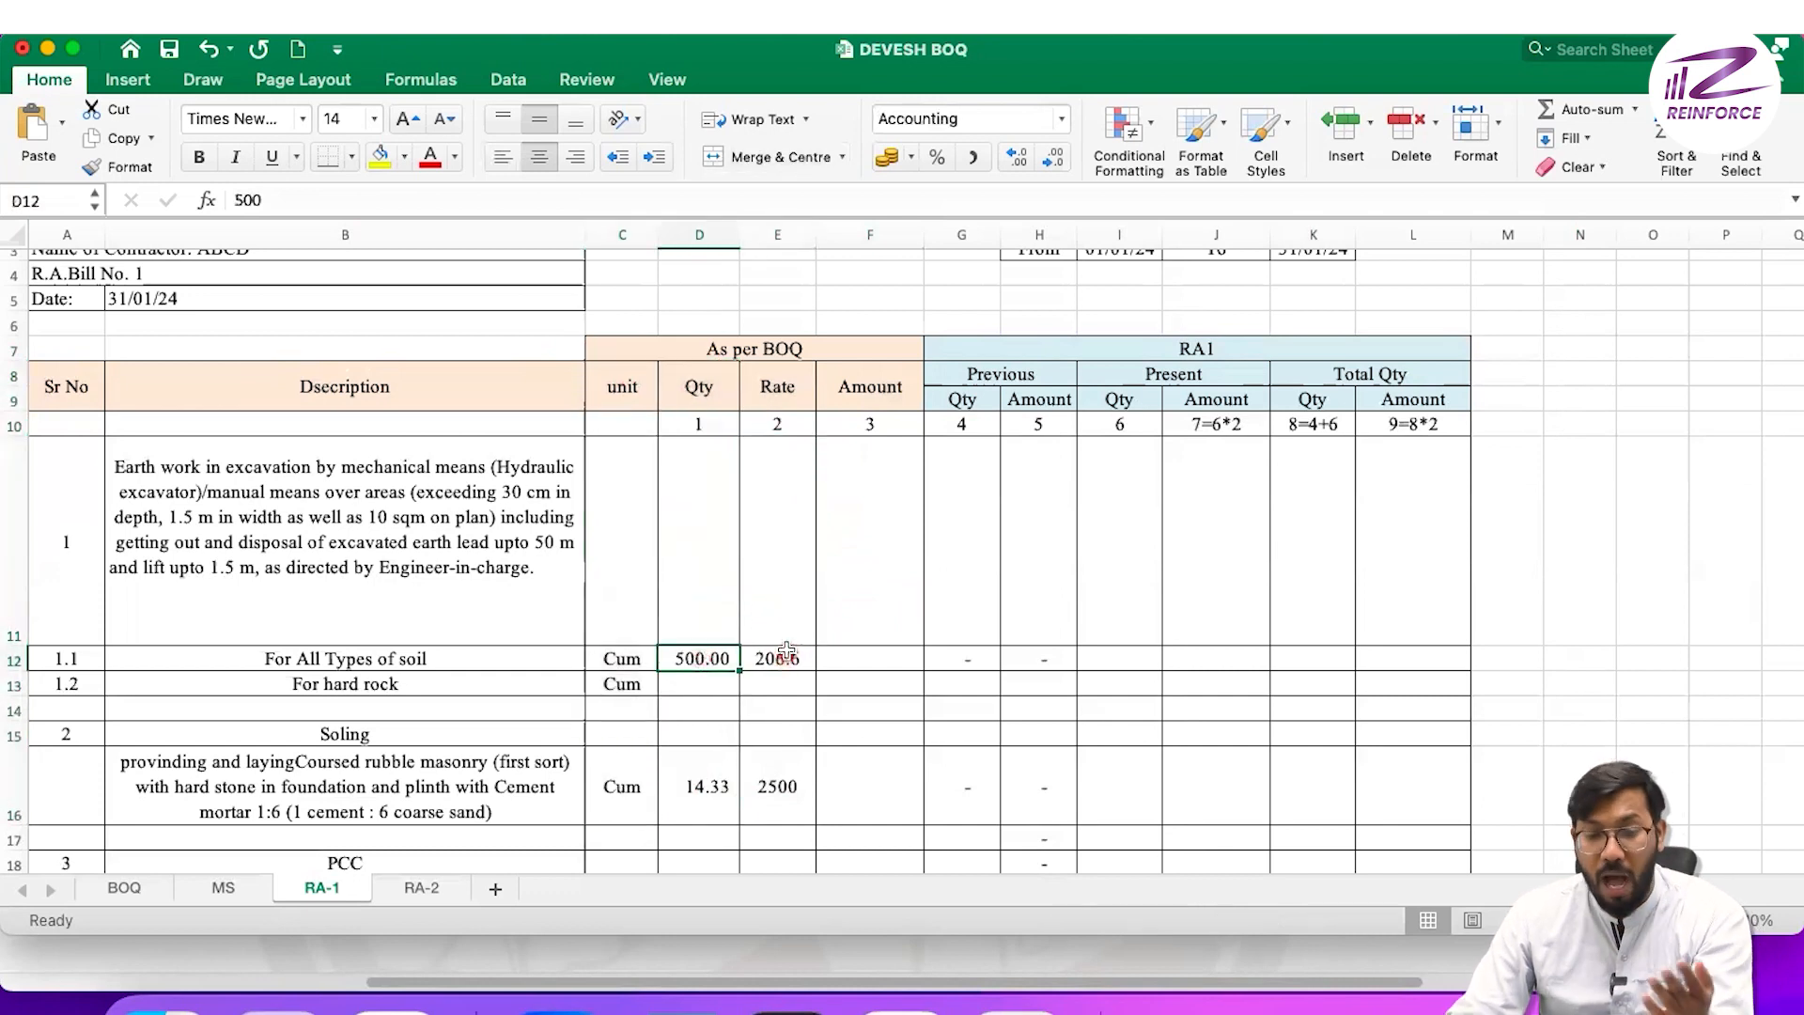
left_click_drag(892, 348, 741, 627)
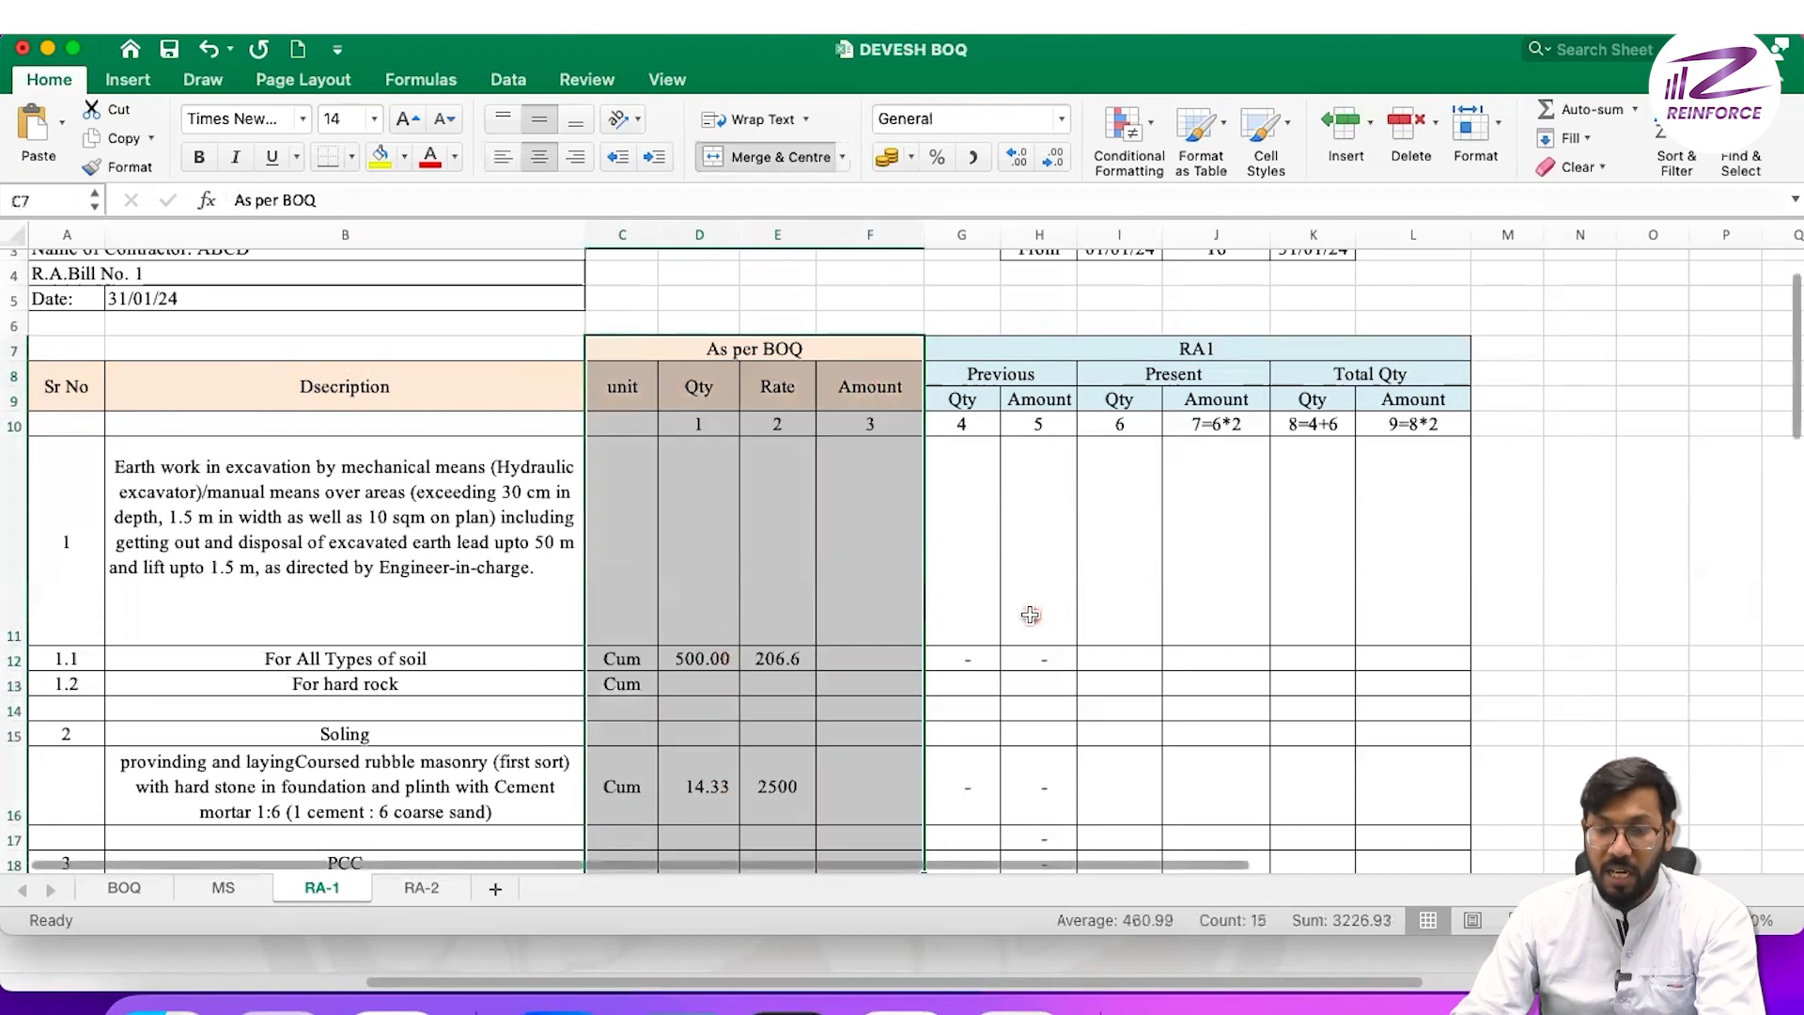
left_click(1001, 609)
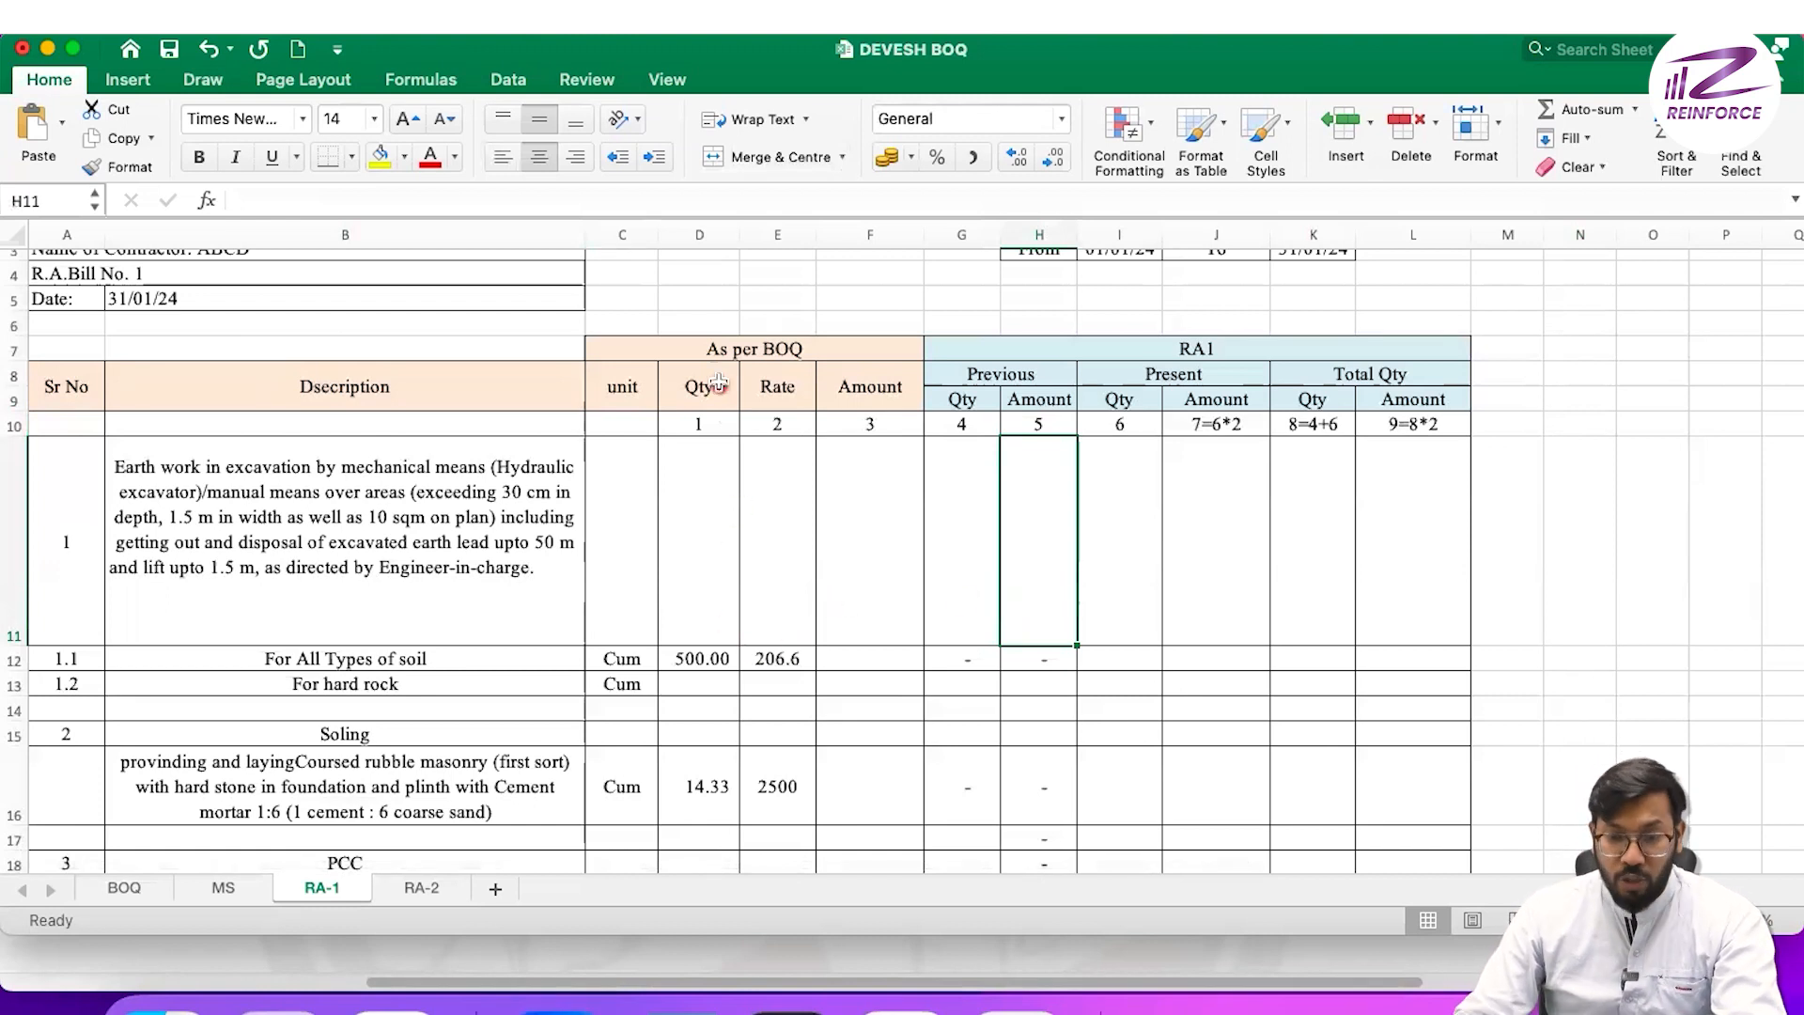
left_click(702, 353)
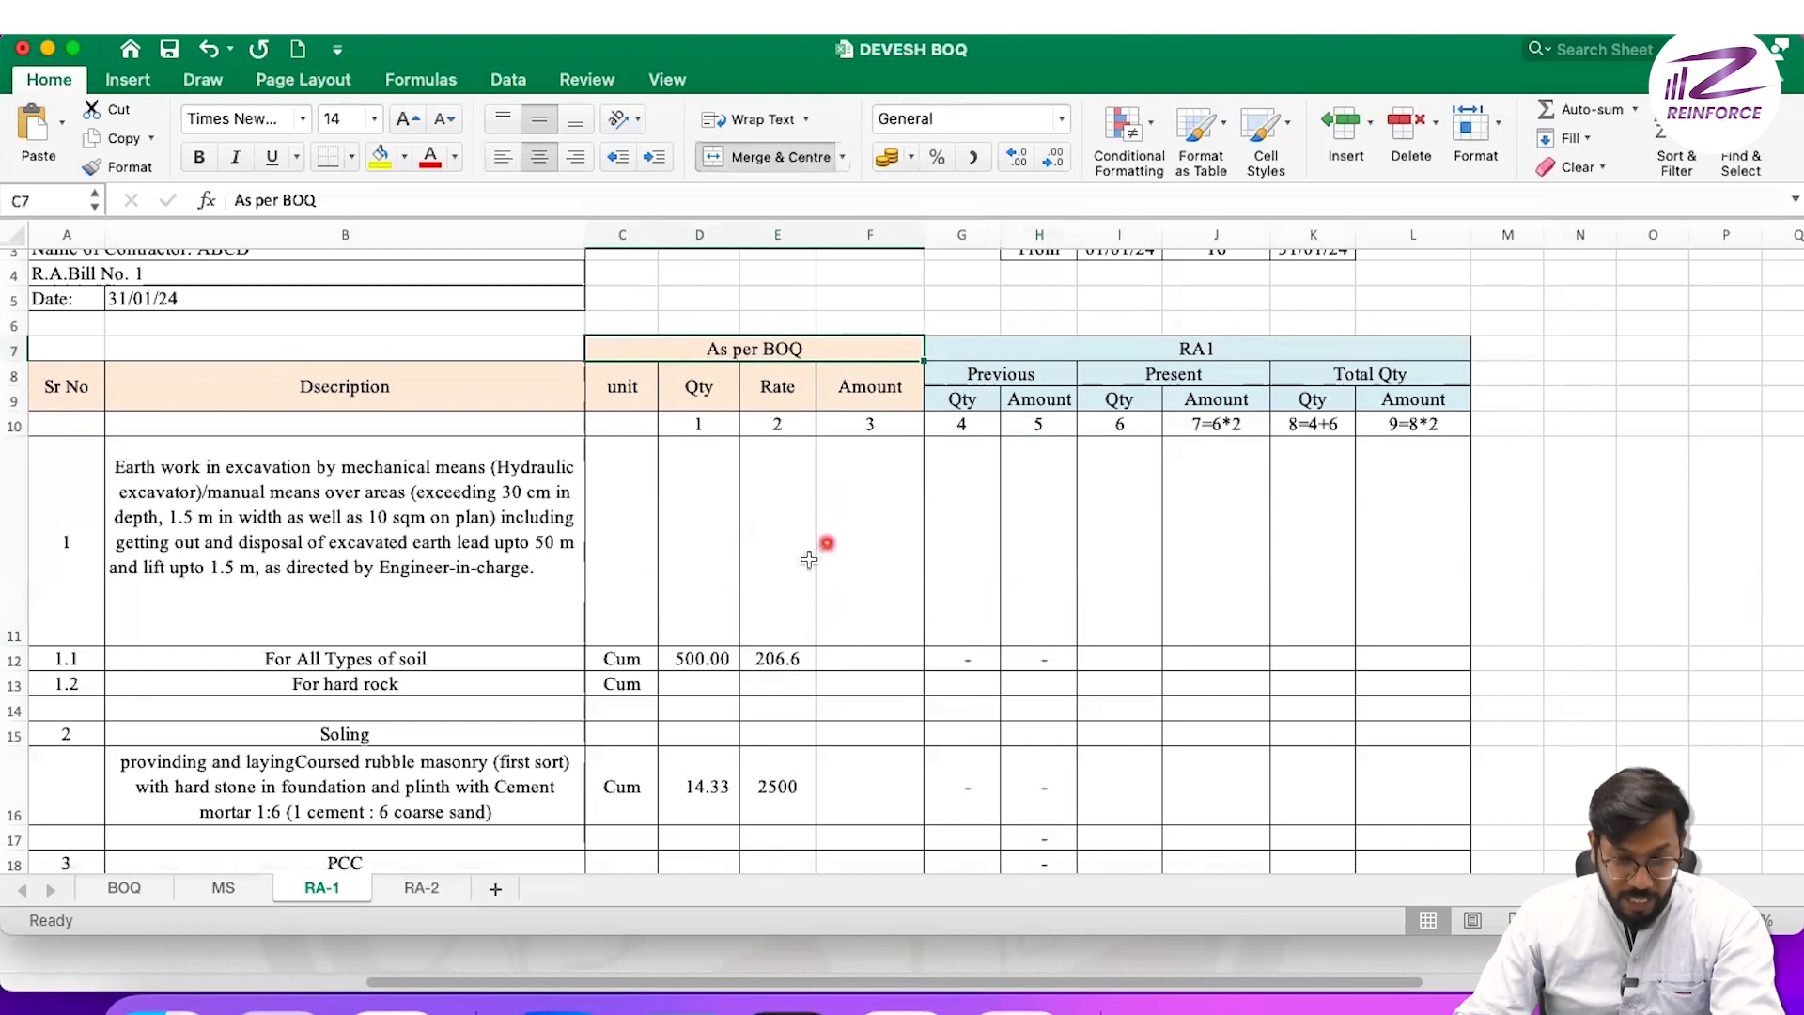
- Go through the bill table column by column, from serial number and description to the BOQ unit, quantity, rate and amount
scroll(564, 569, "down", 1)
scroll(541, 565, "down", 1)
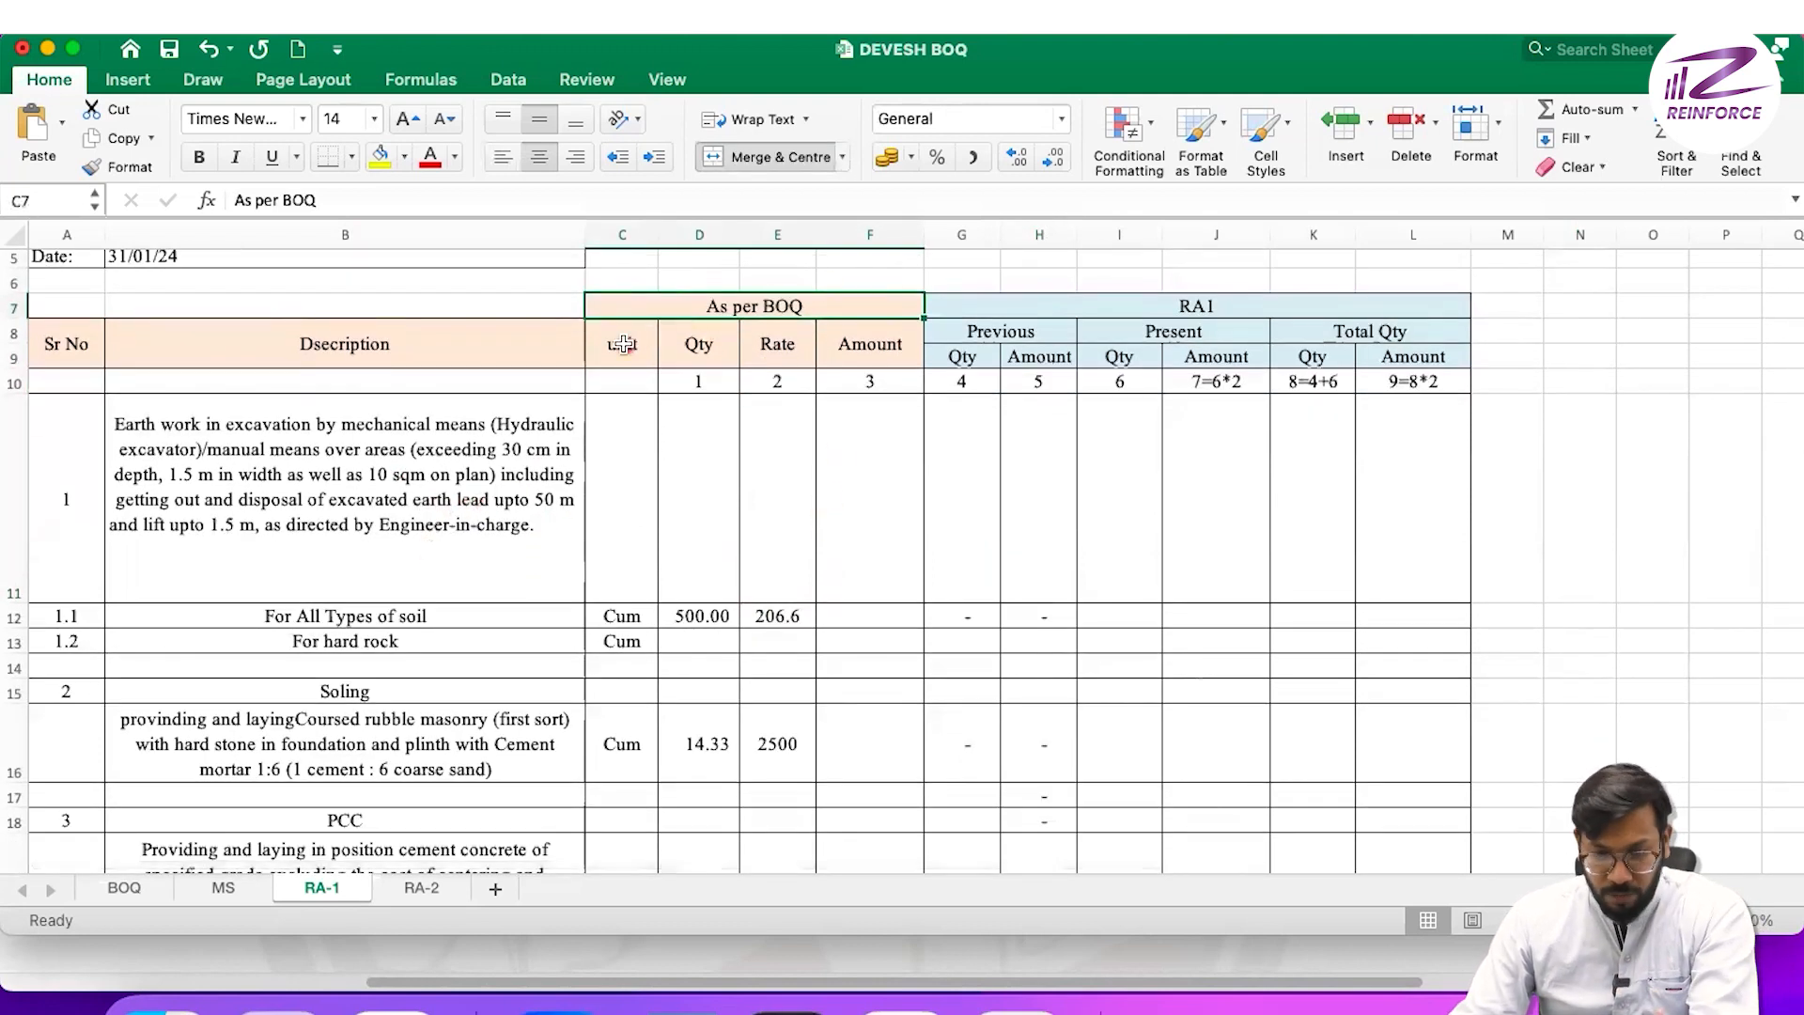
left_click_drag(85, 349, 93, 376)
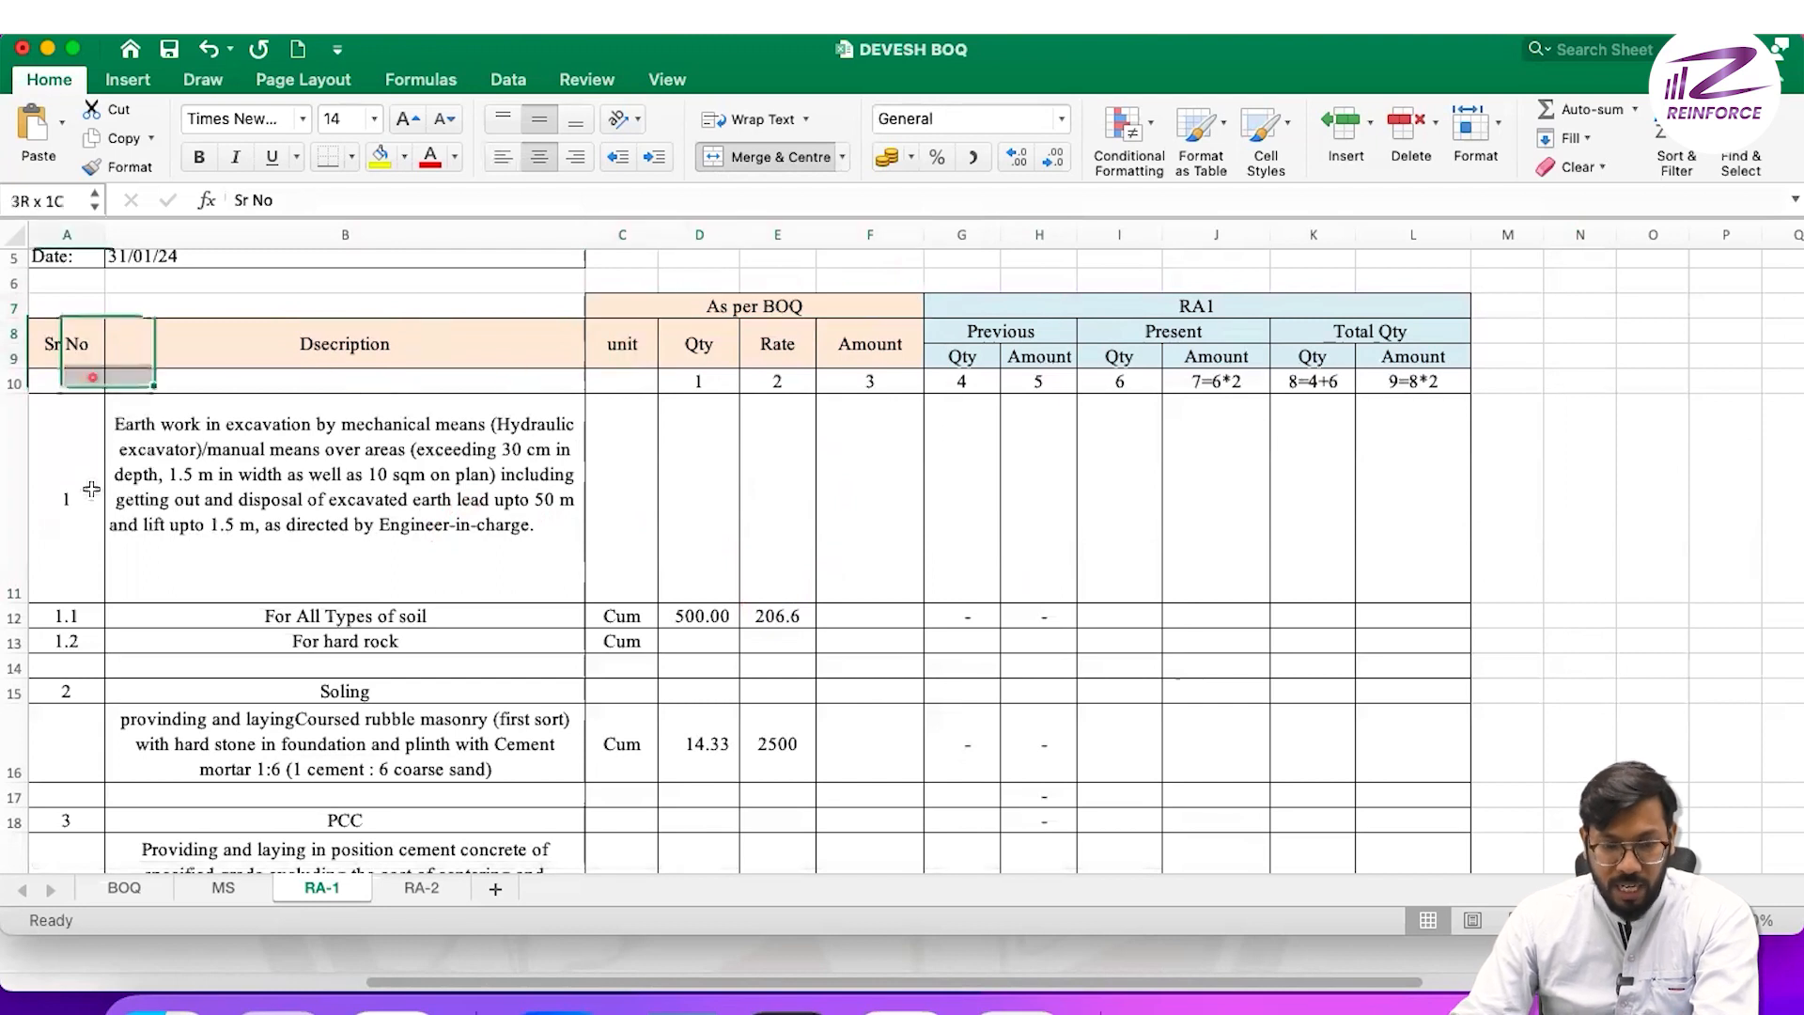
left_click_drag(91, 489, 91, 493)
left_click_drag(347, 354, 354, 551)
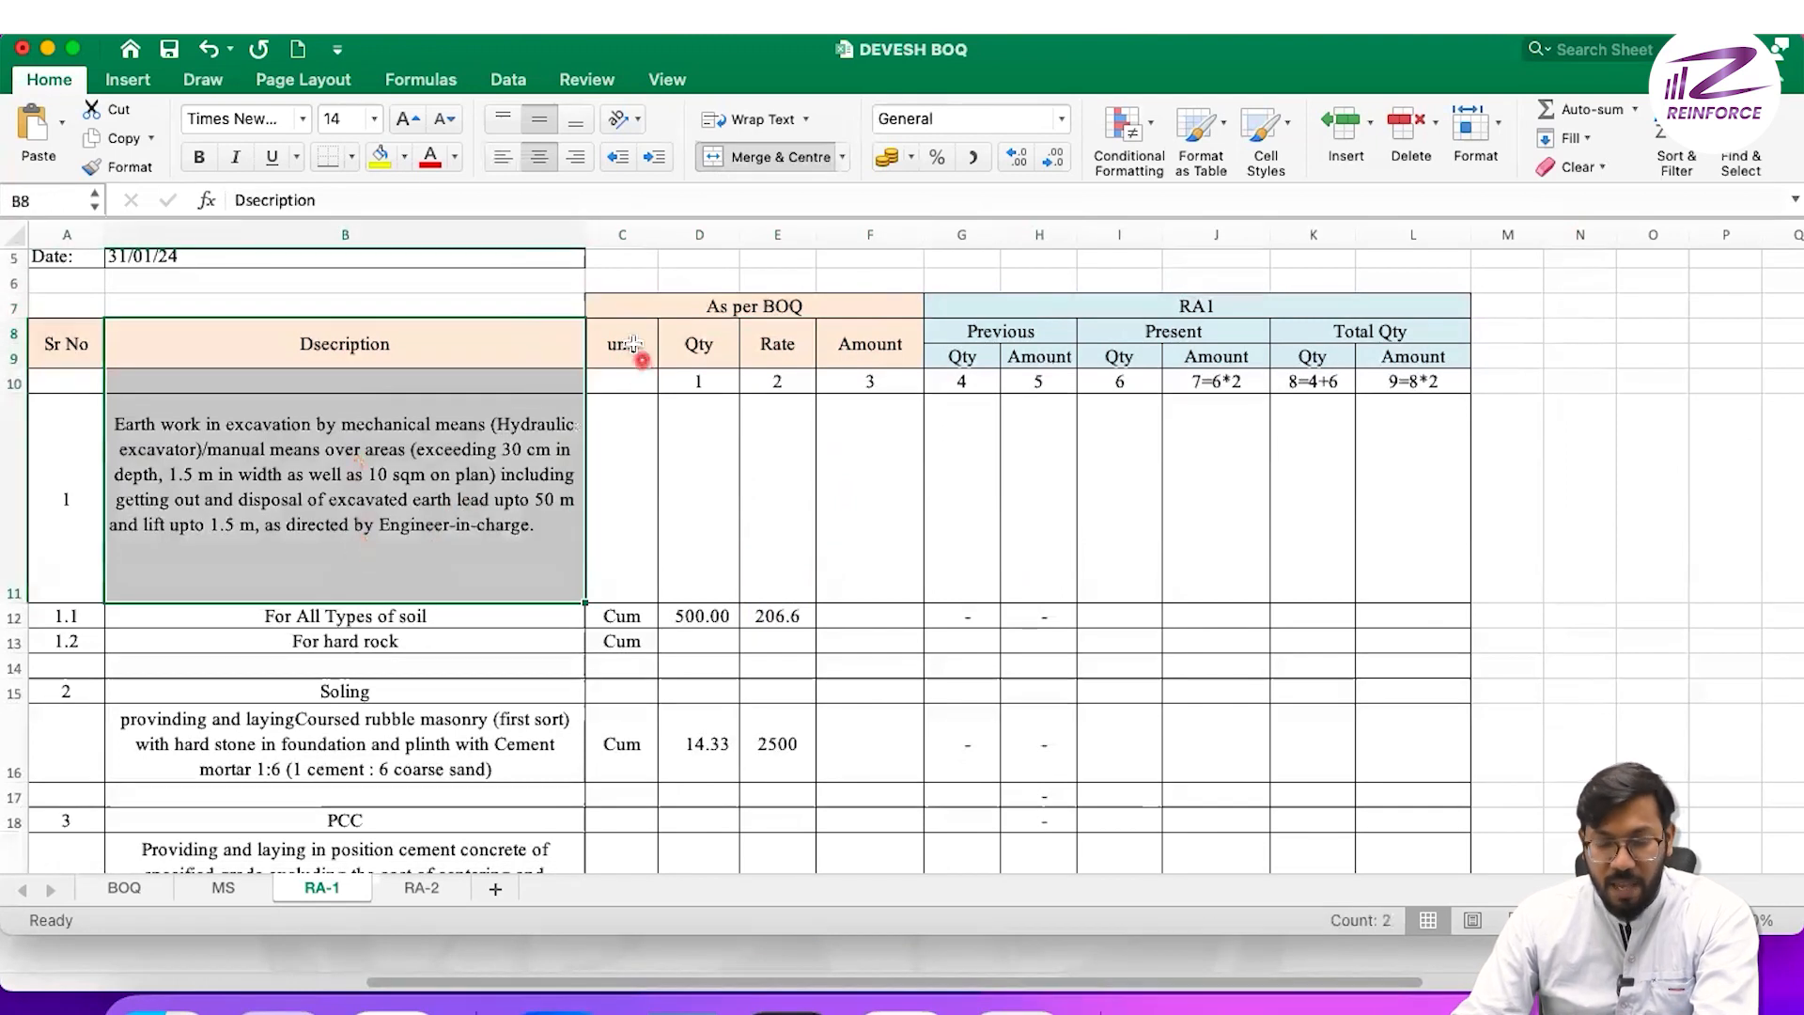
left_click_drag(634, 344, 636, 524)
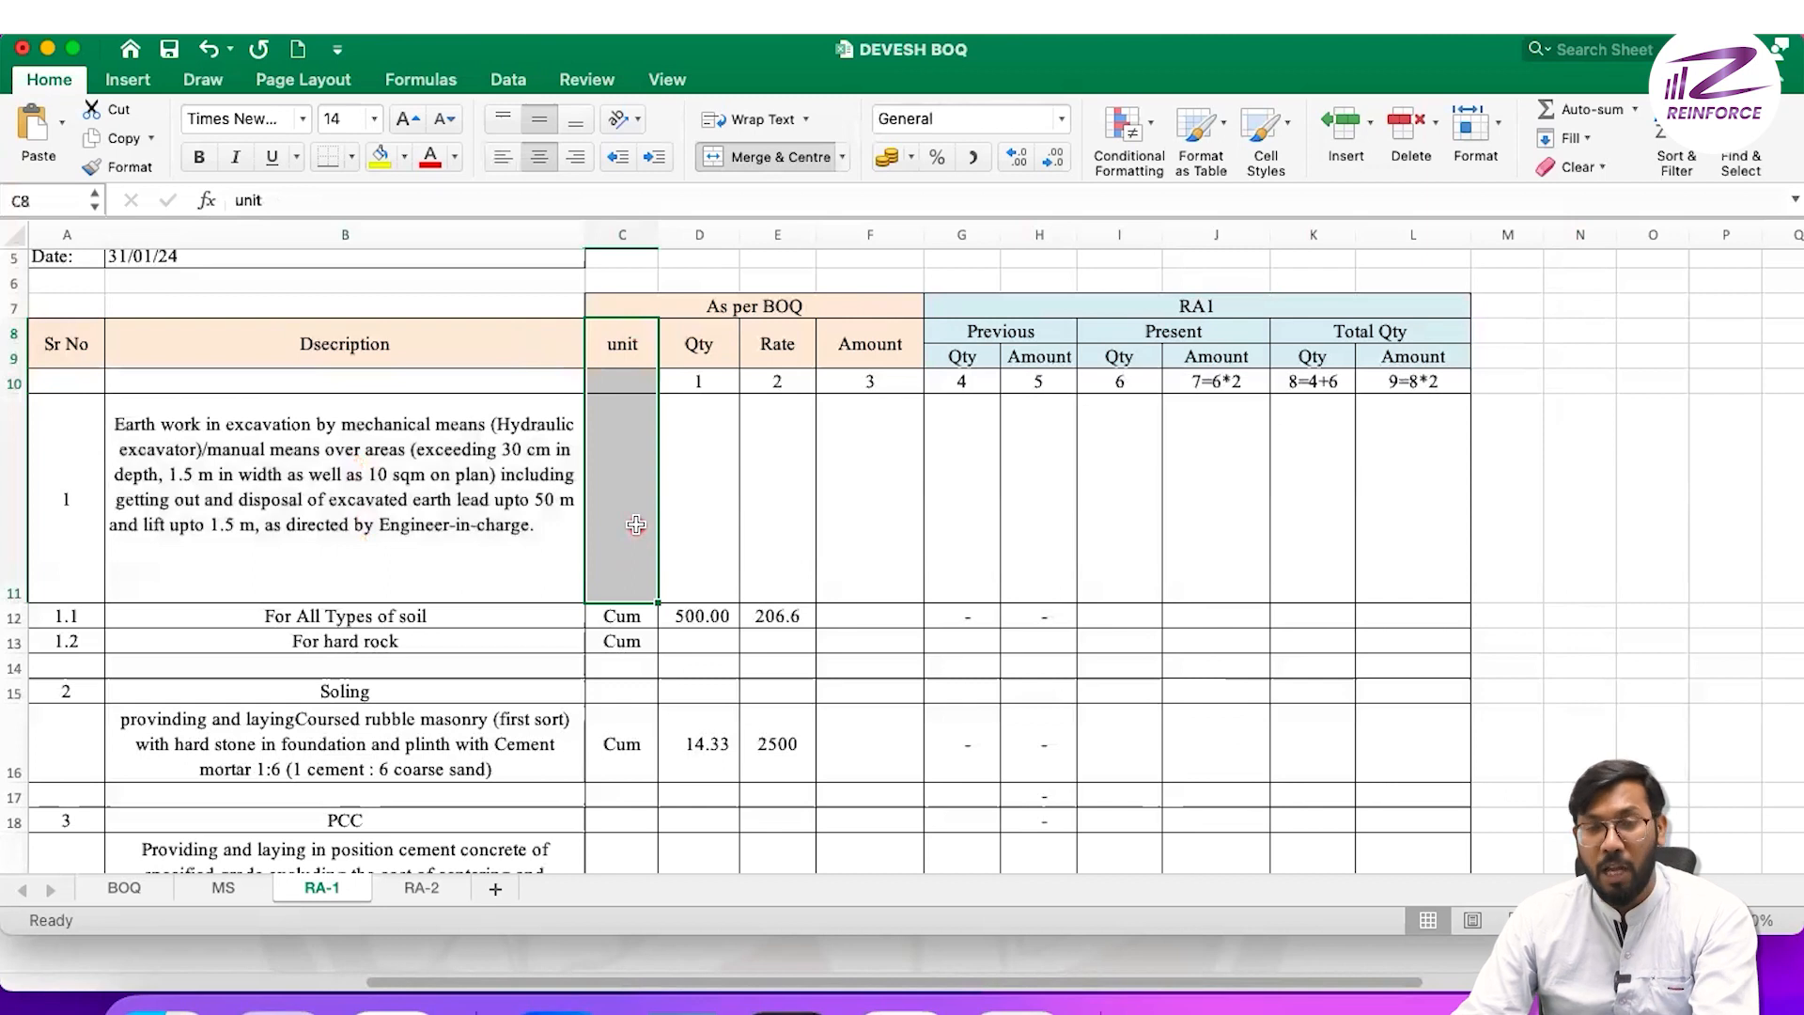
left_click_drag(698, 347, 700, 616)
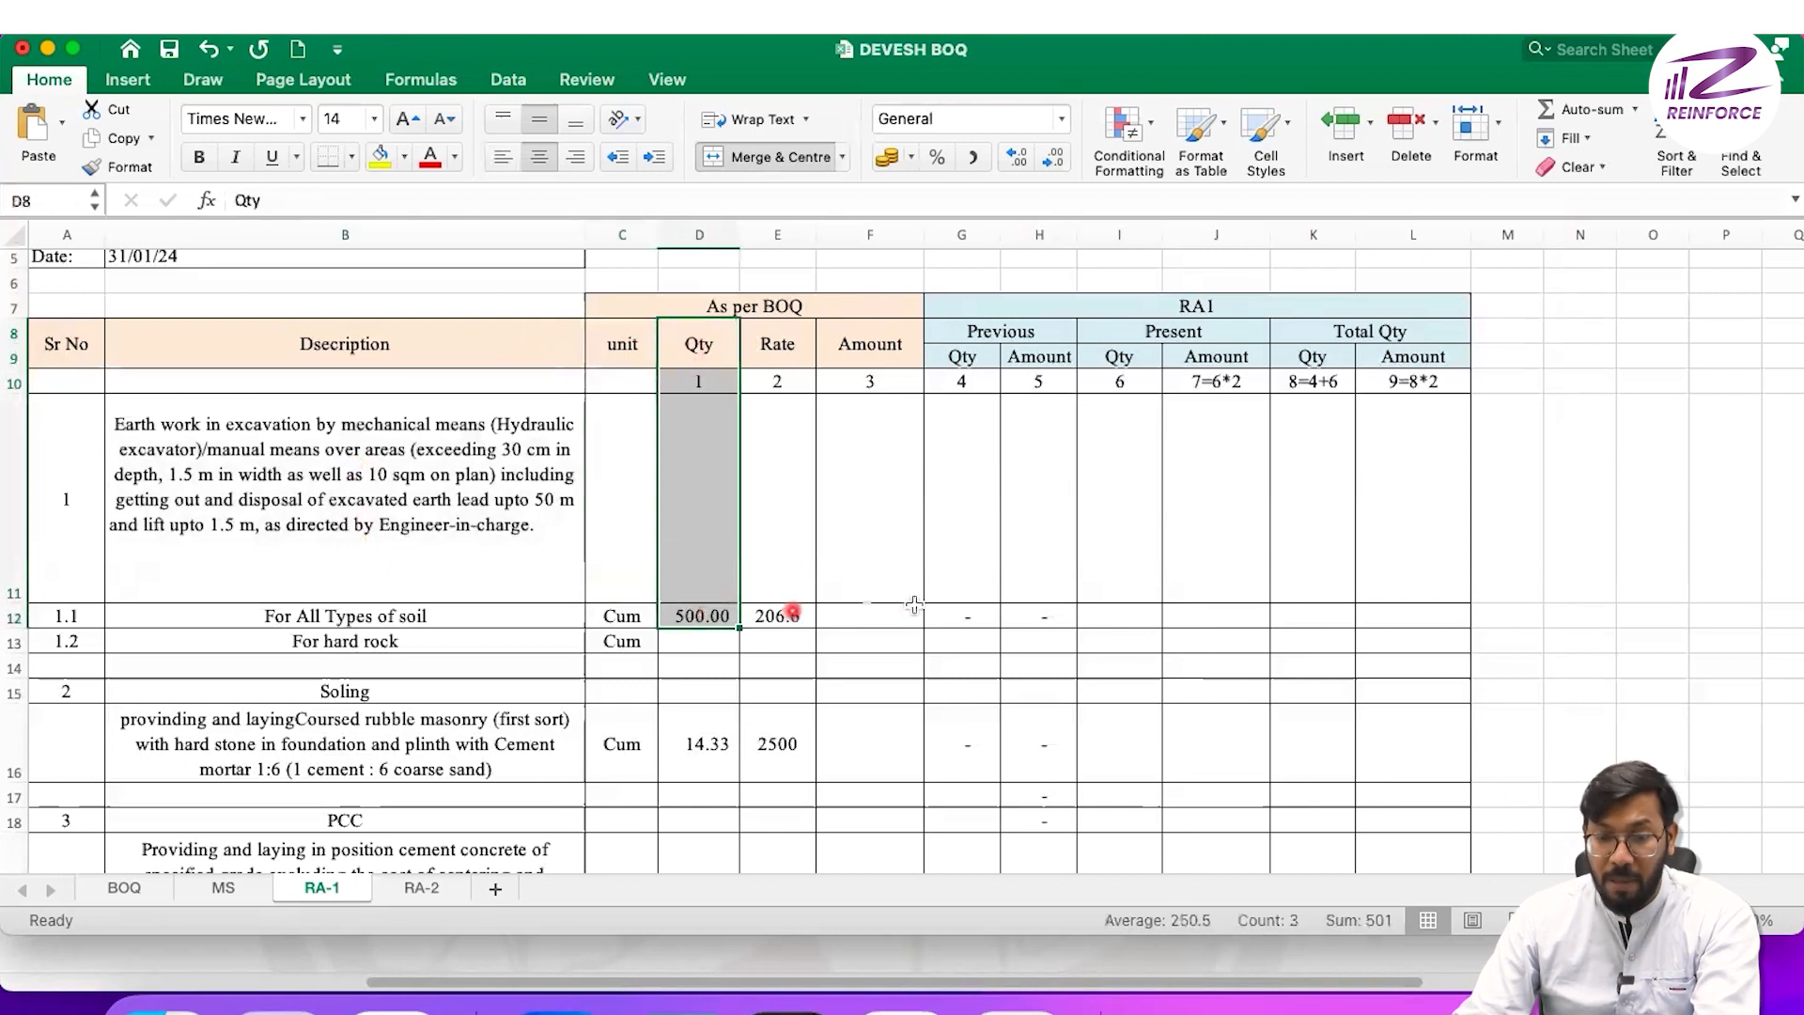
left_click(714, 615)
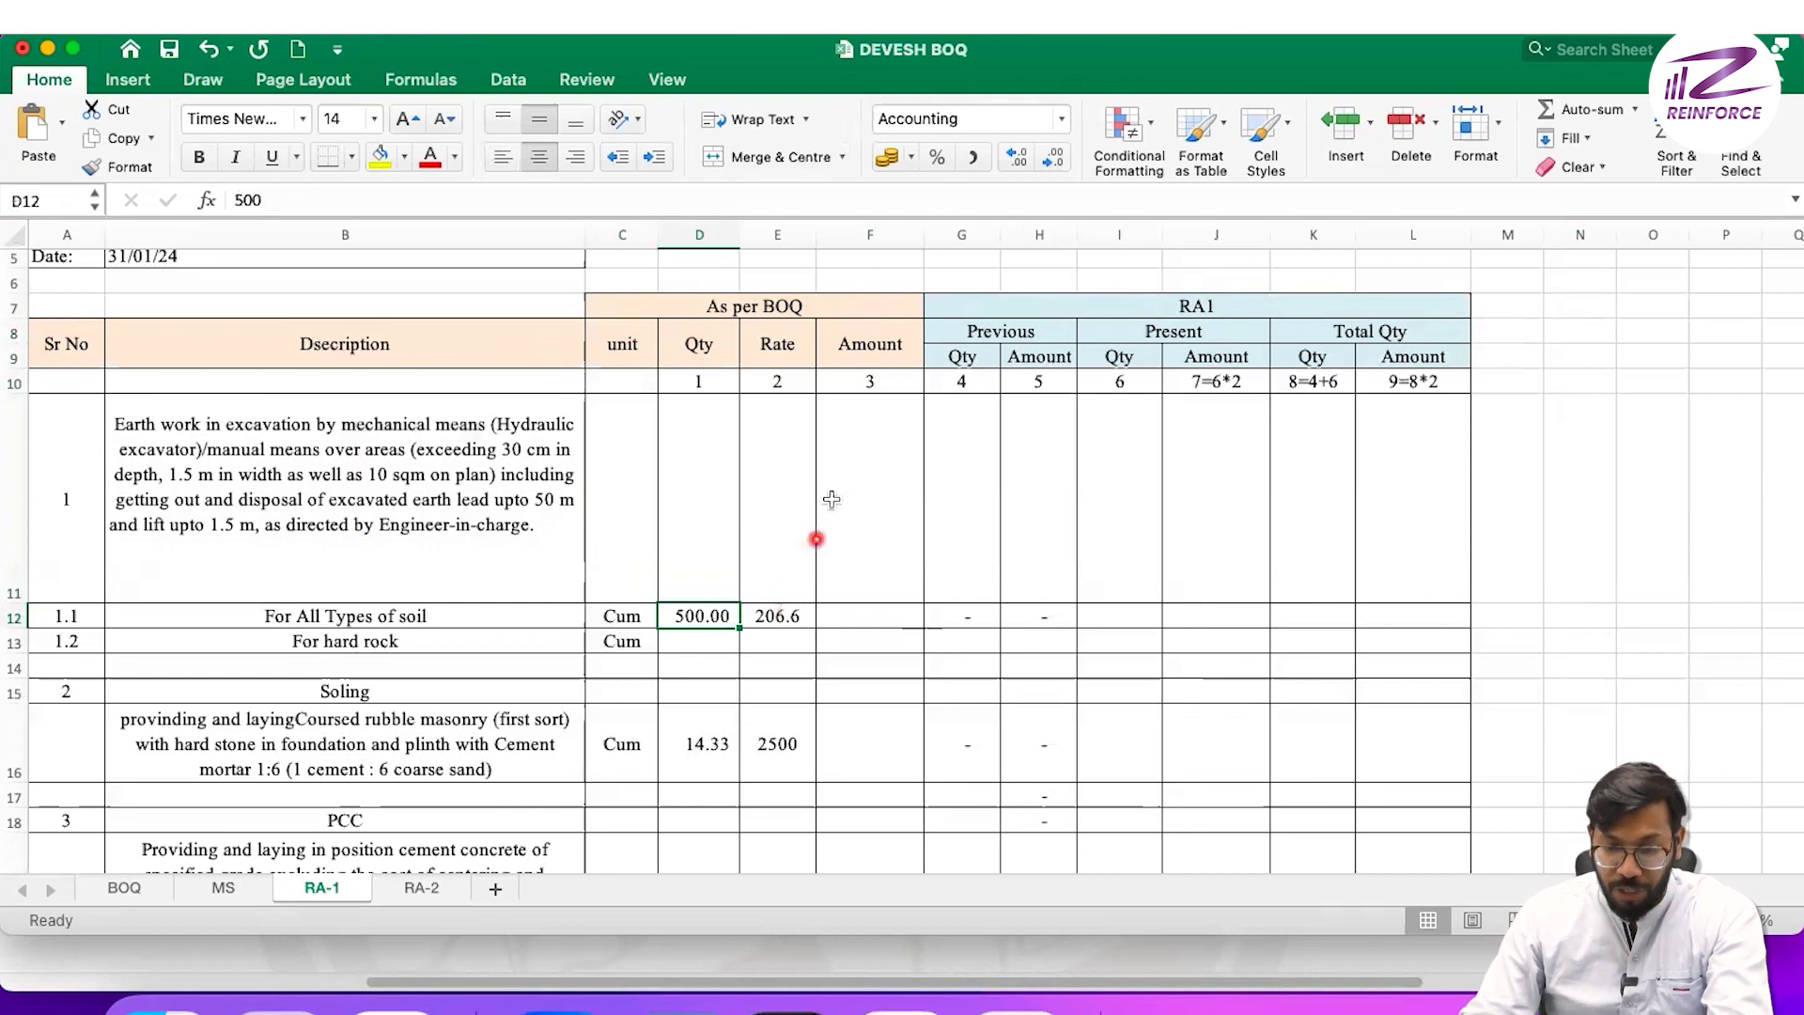
left_click_drag(761, 355, 774, 615)
left_click_drag(861, 352, 862, 616)
- Examine the Previous, Present and Total Qty columns in the RA1 block of the bill table
left_click_drag(983, 305, 1263, 374)
left_click(1609, 359)
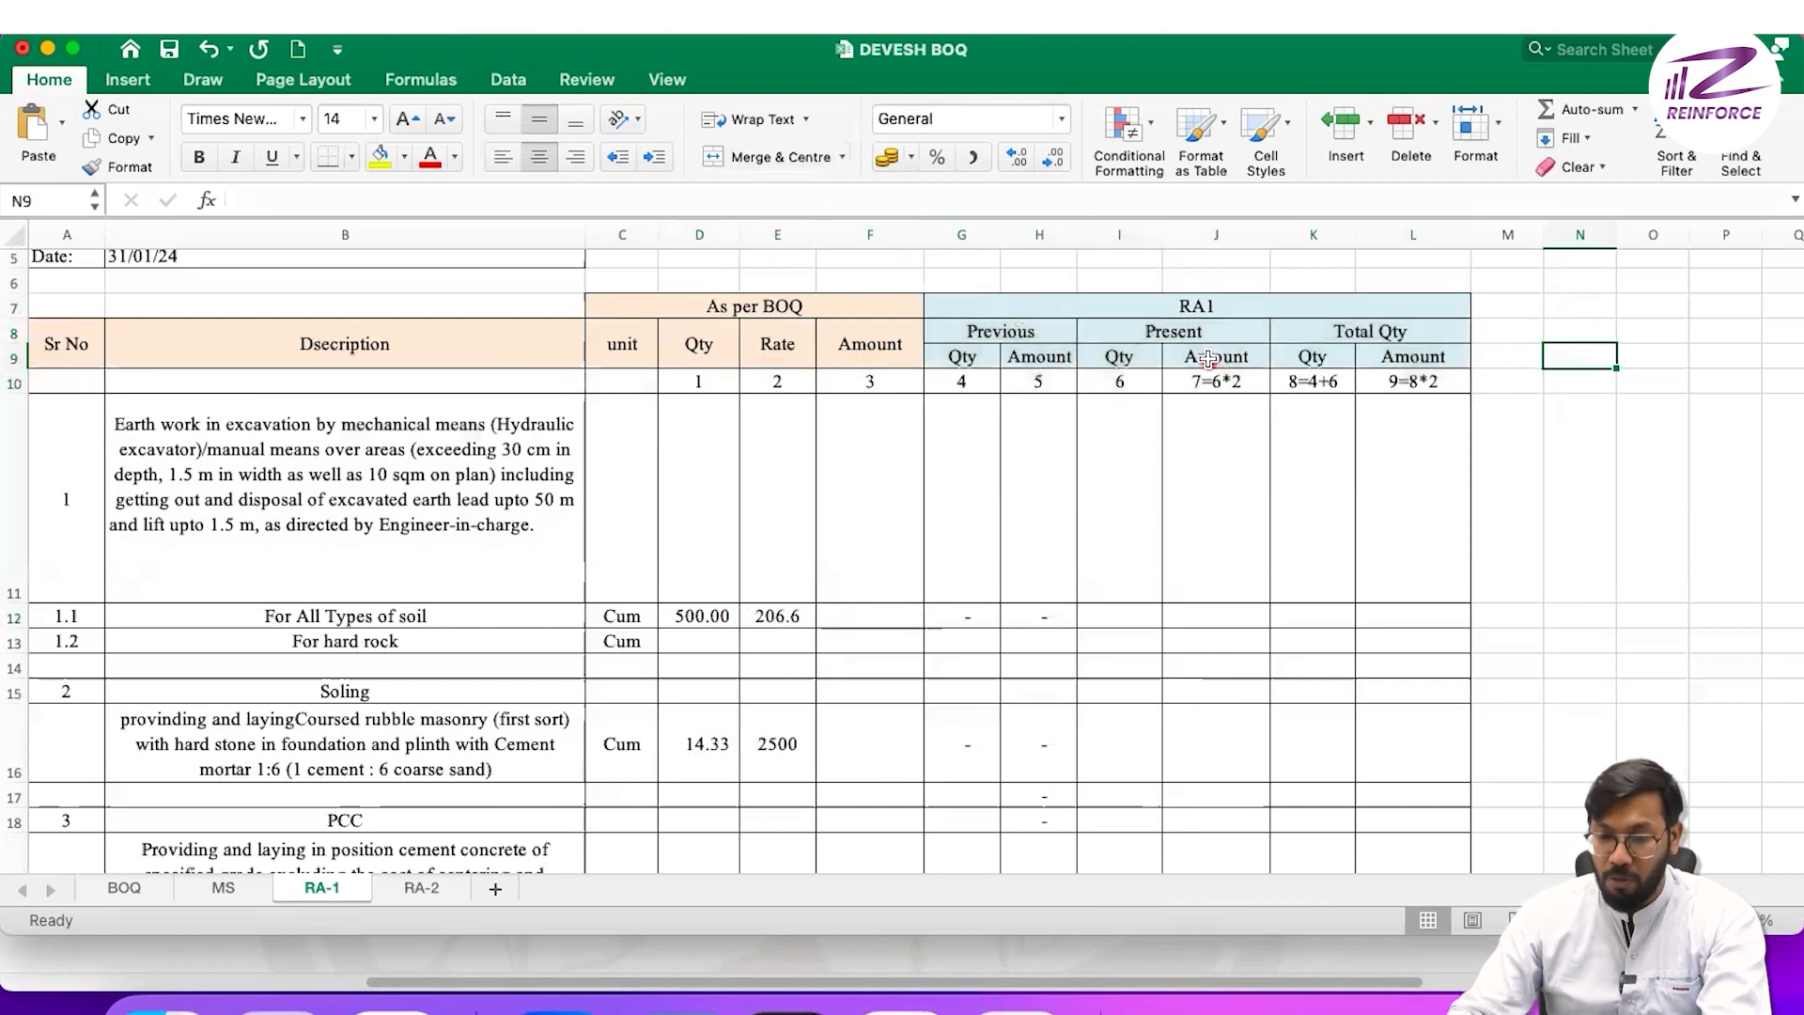
left_click(1033, 302)
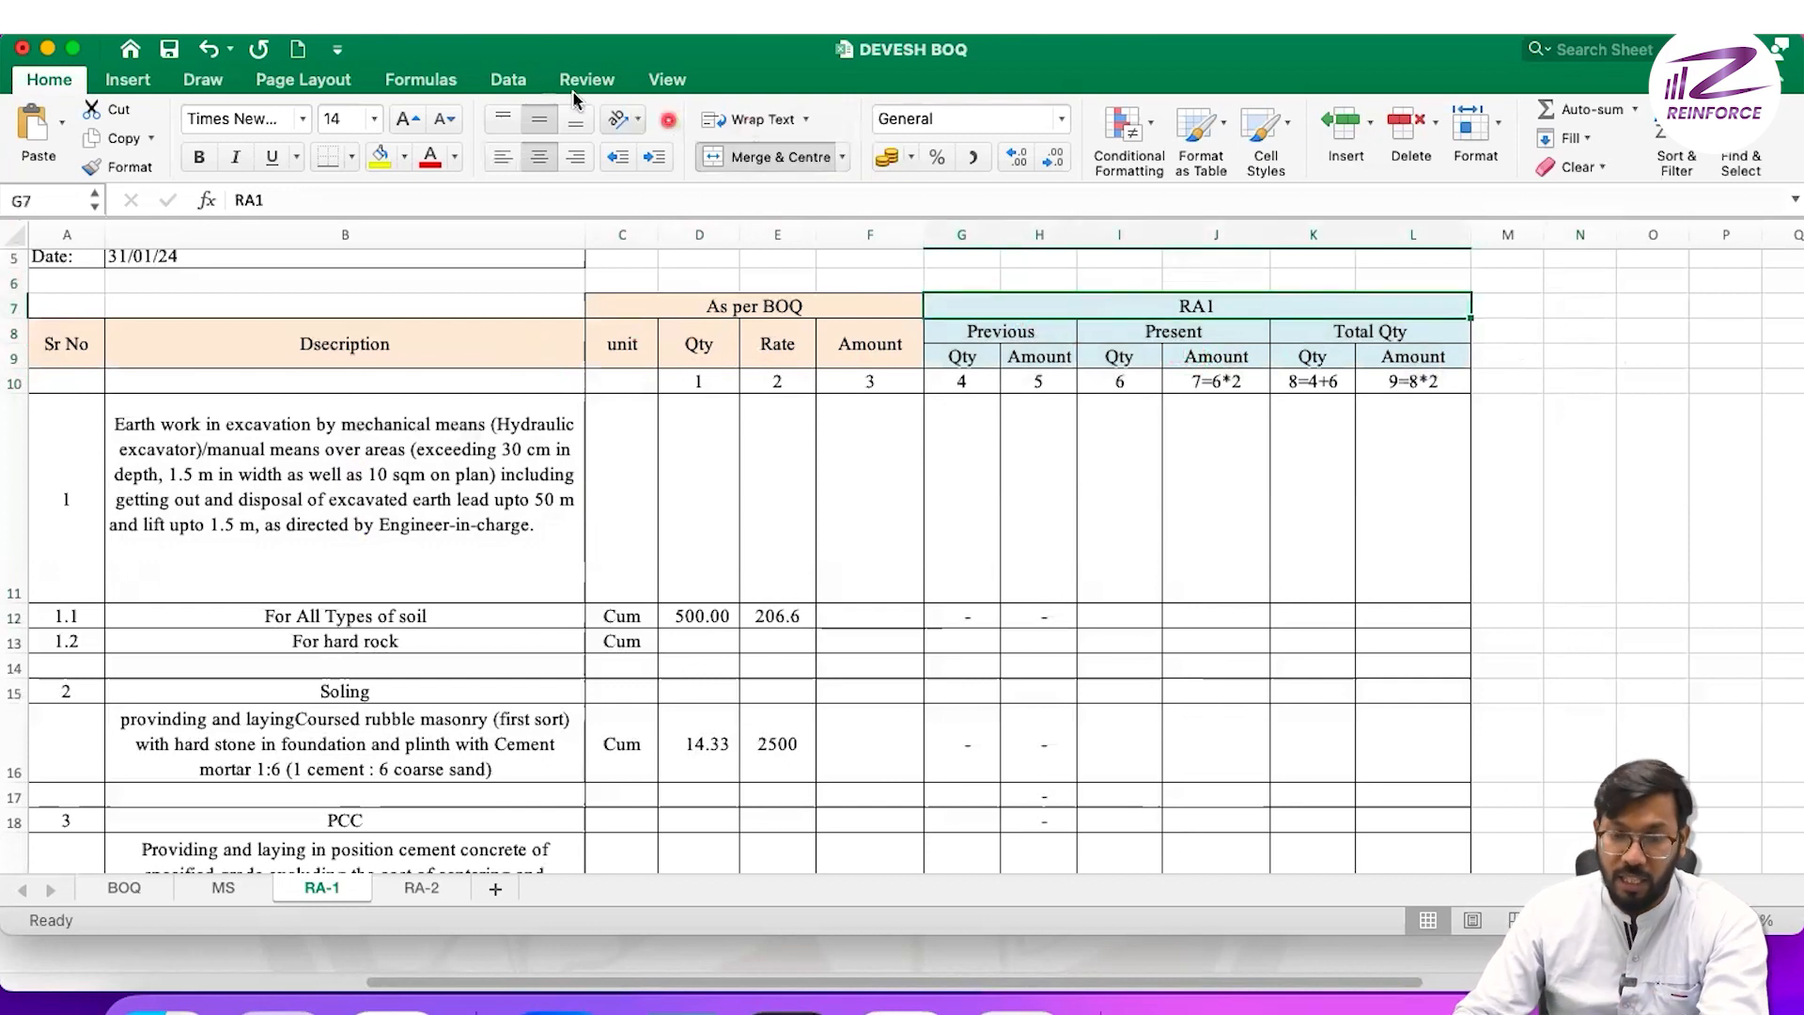
key("ctrl+a")
left_click_drag(1074, 316, 924, 396)
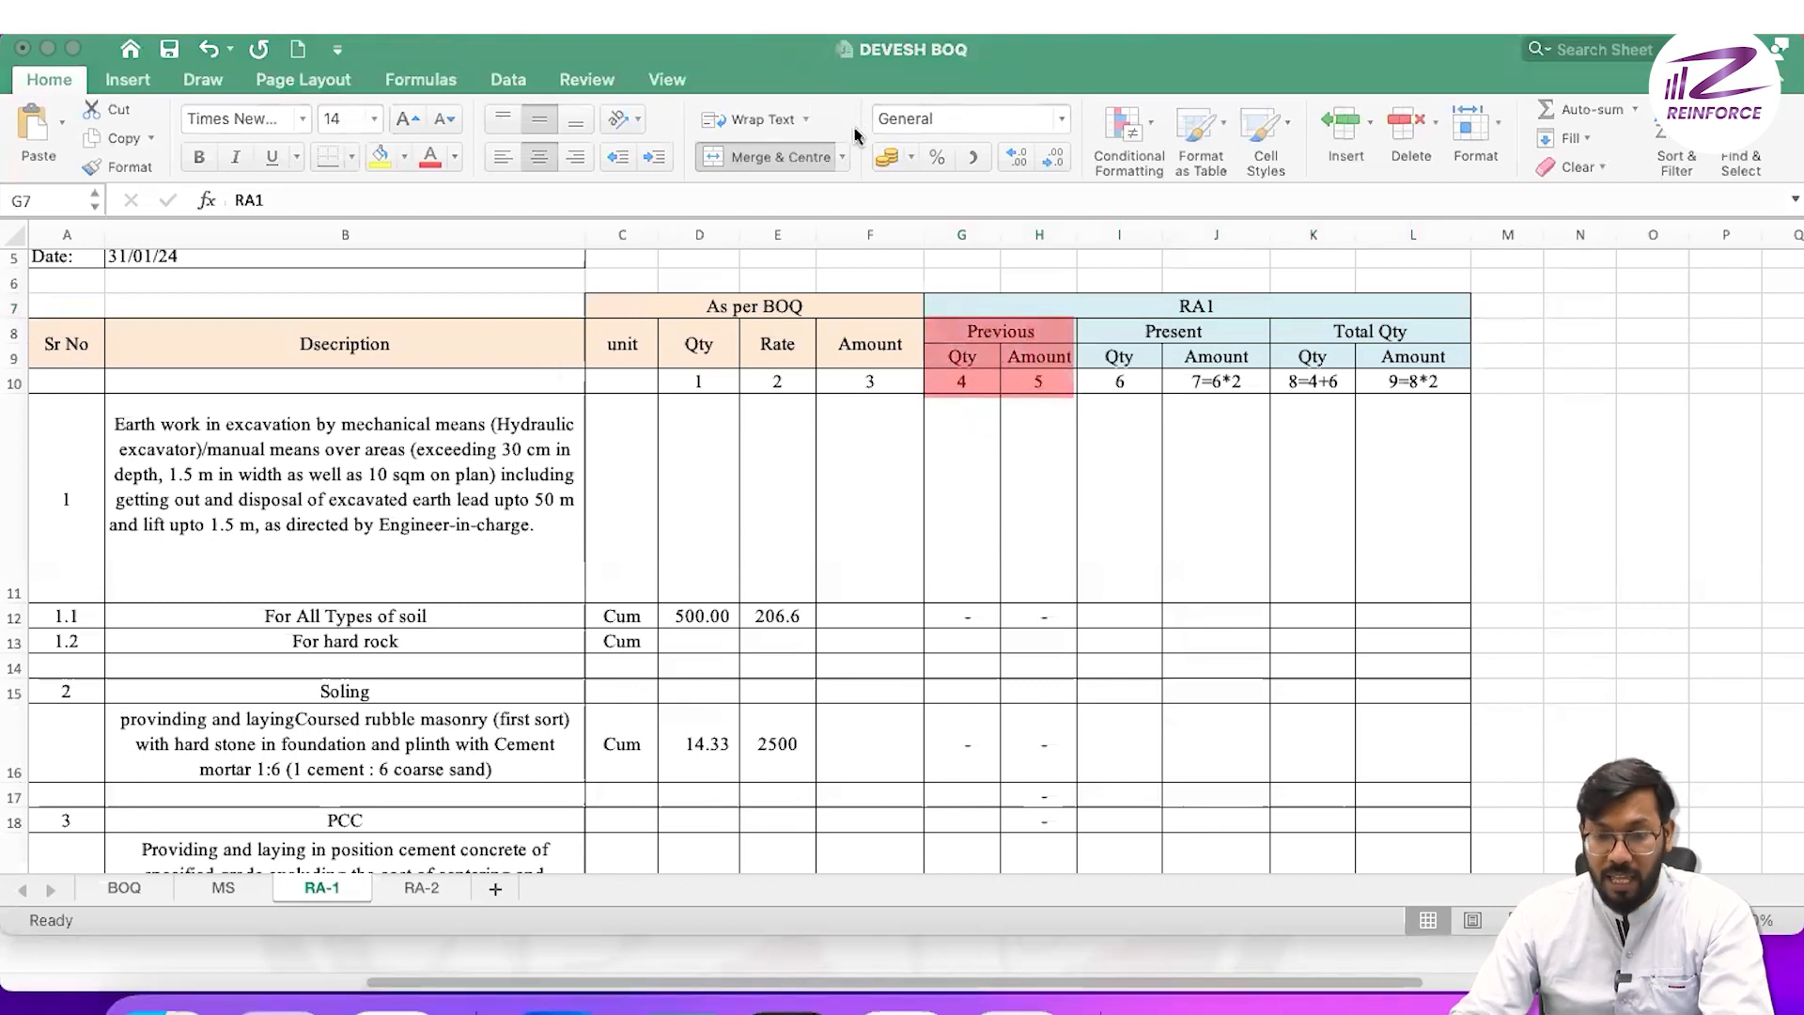
mouse_move(1090, 319)
left_mouse_down()
mouse_move(1128, 385)
mouse_move(1263, 397)
left_mouse_up()
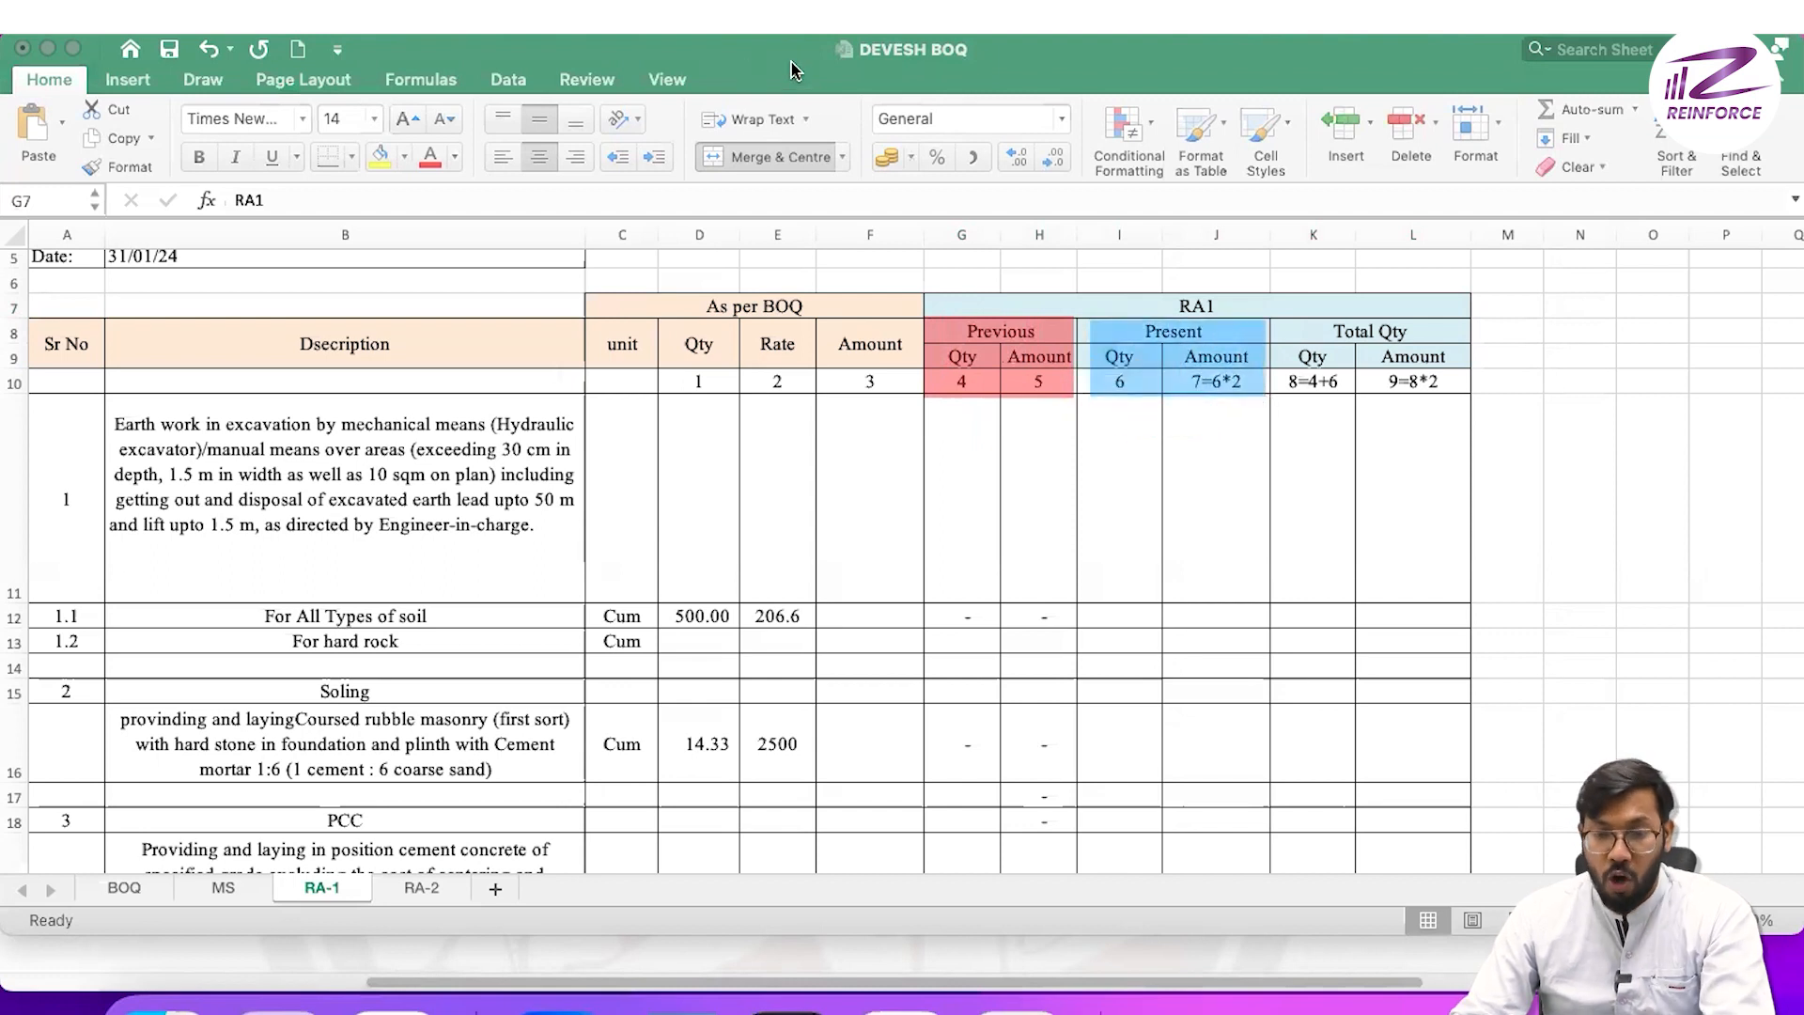
left_click_drag(1284, 317, 1446, 395)
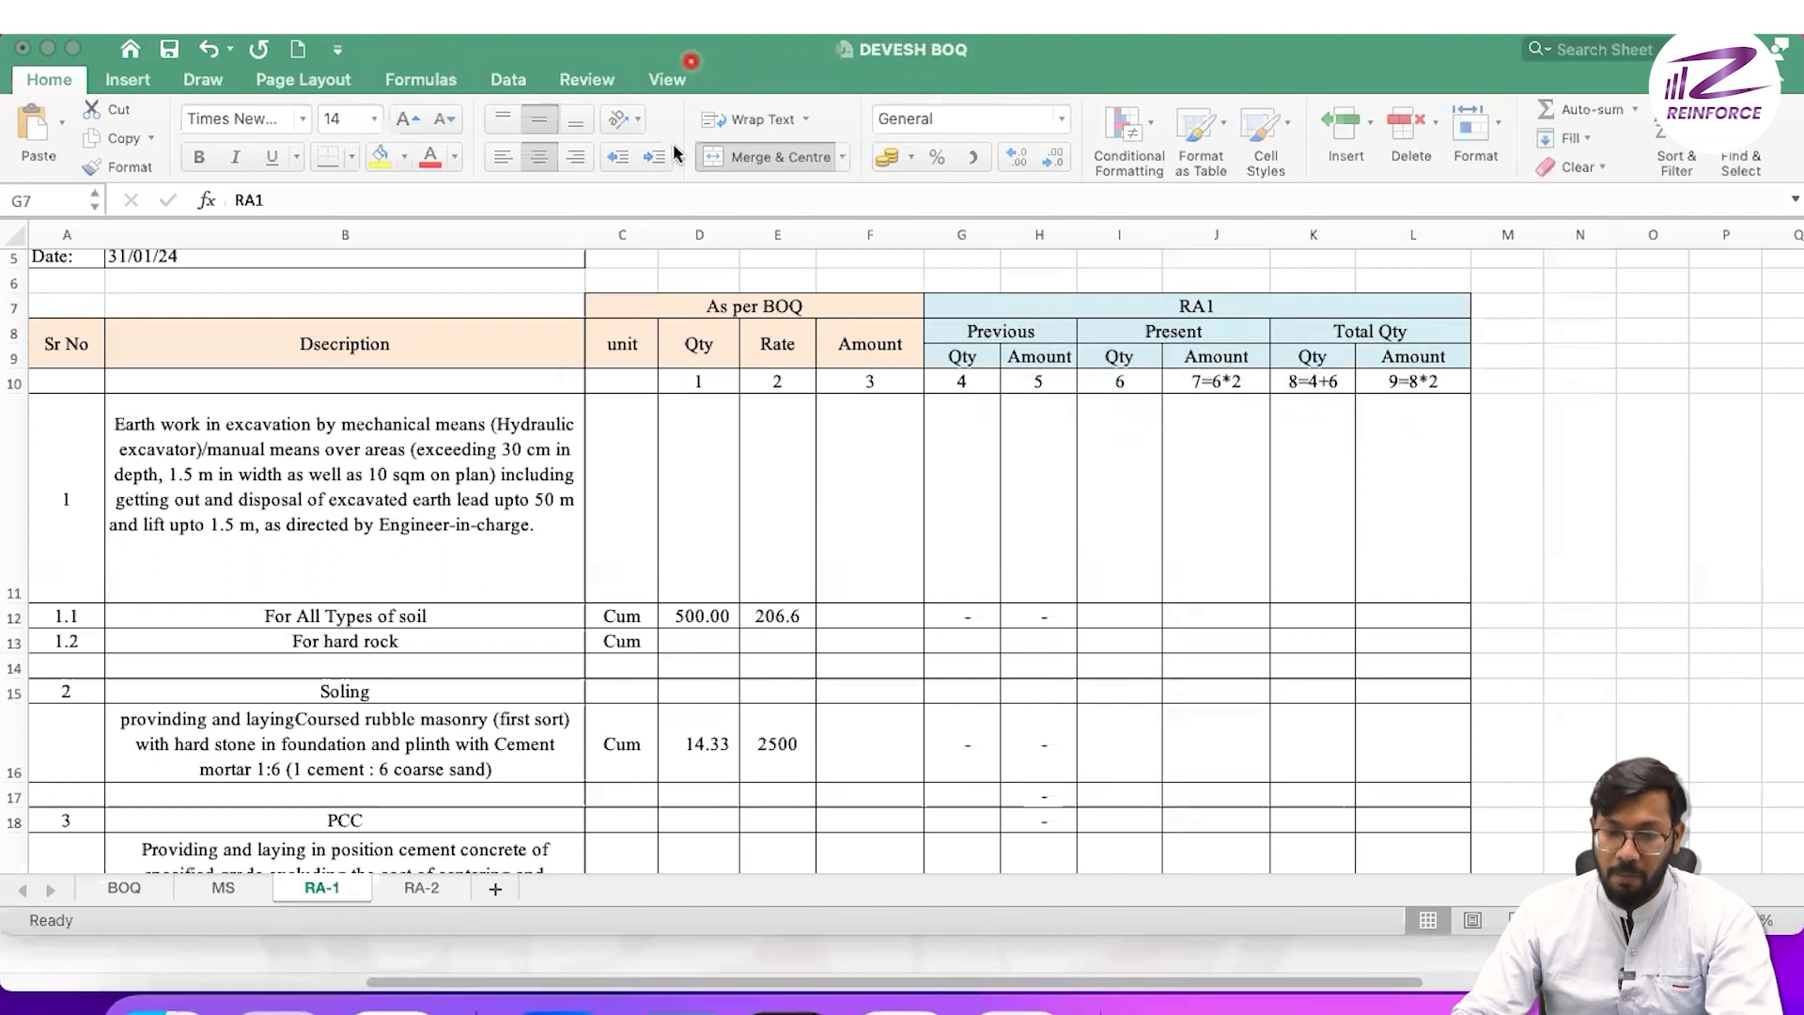
- Review the earthwork excavation item and the BOQ quantity and rate of its sub-item For All Types of soil
scroll(929, 575, "down", 1)
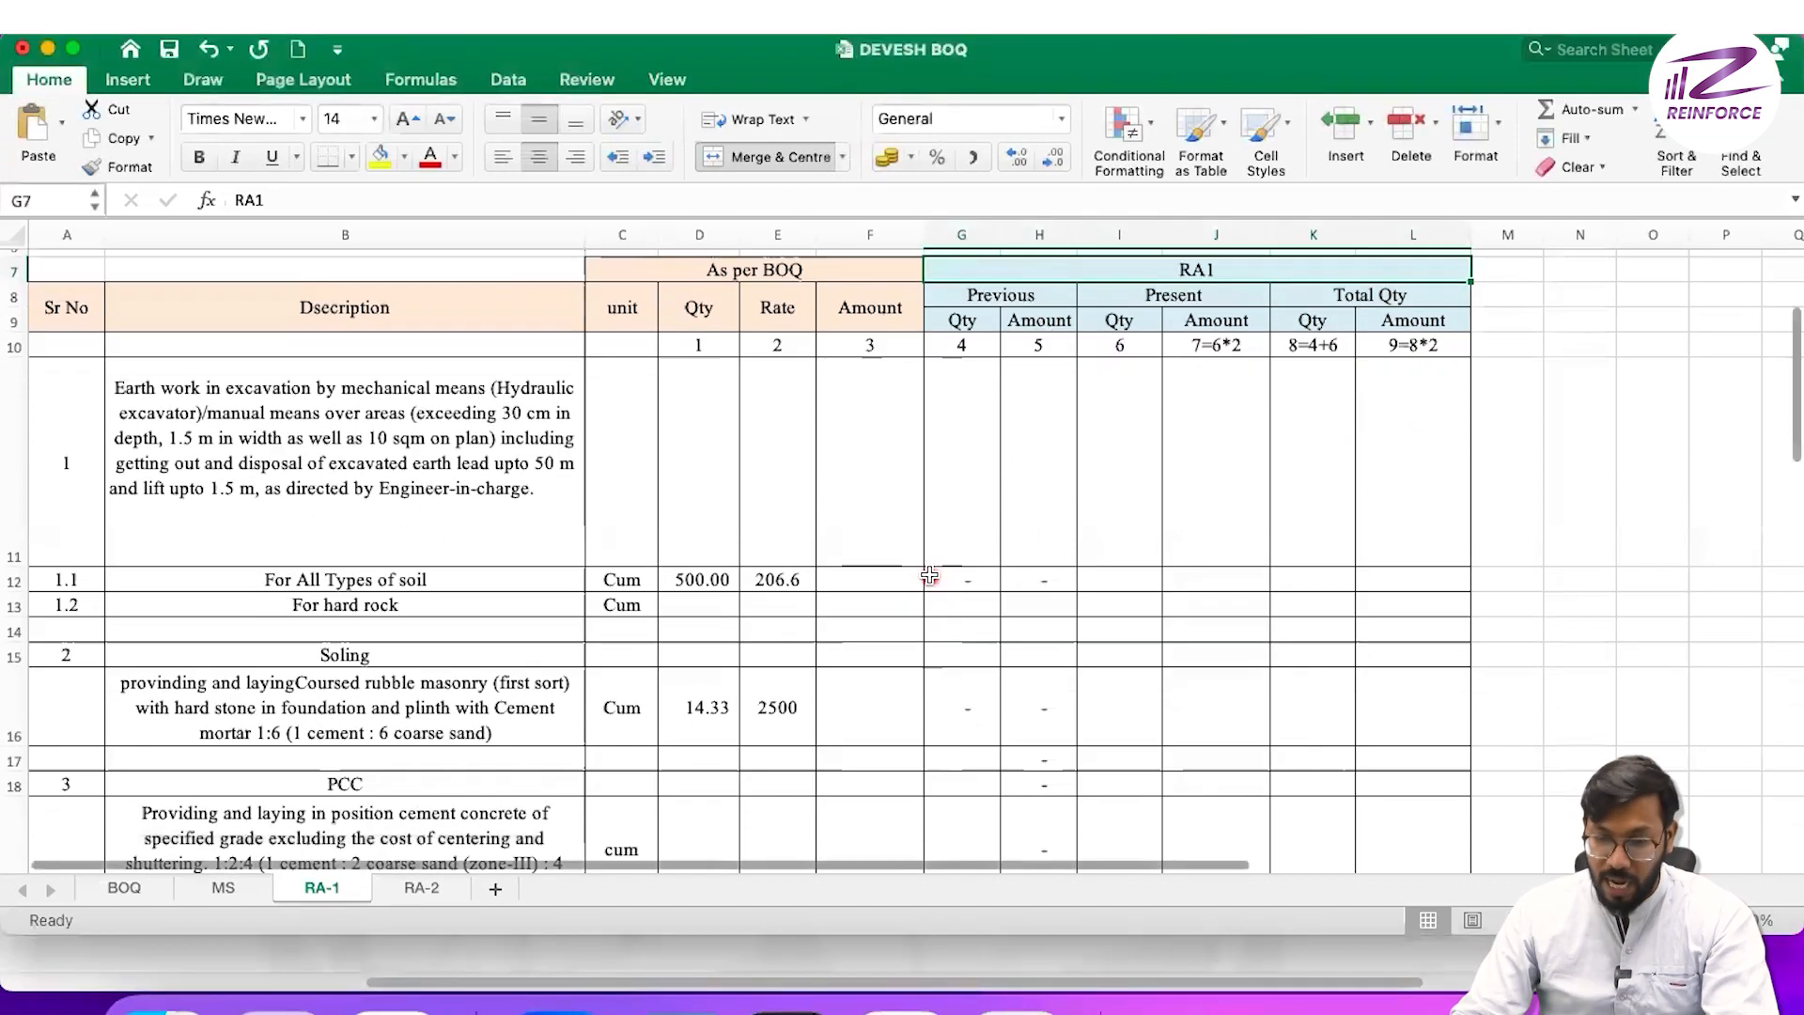
scroll(777, 516, "up", 3)
left_click(69, 459)
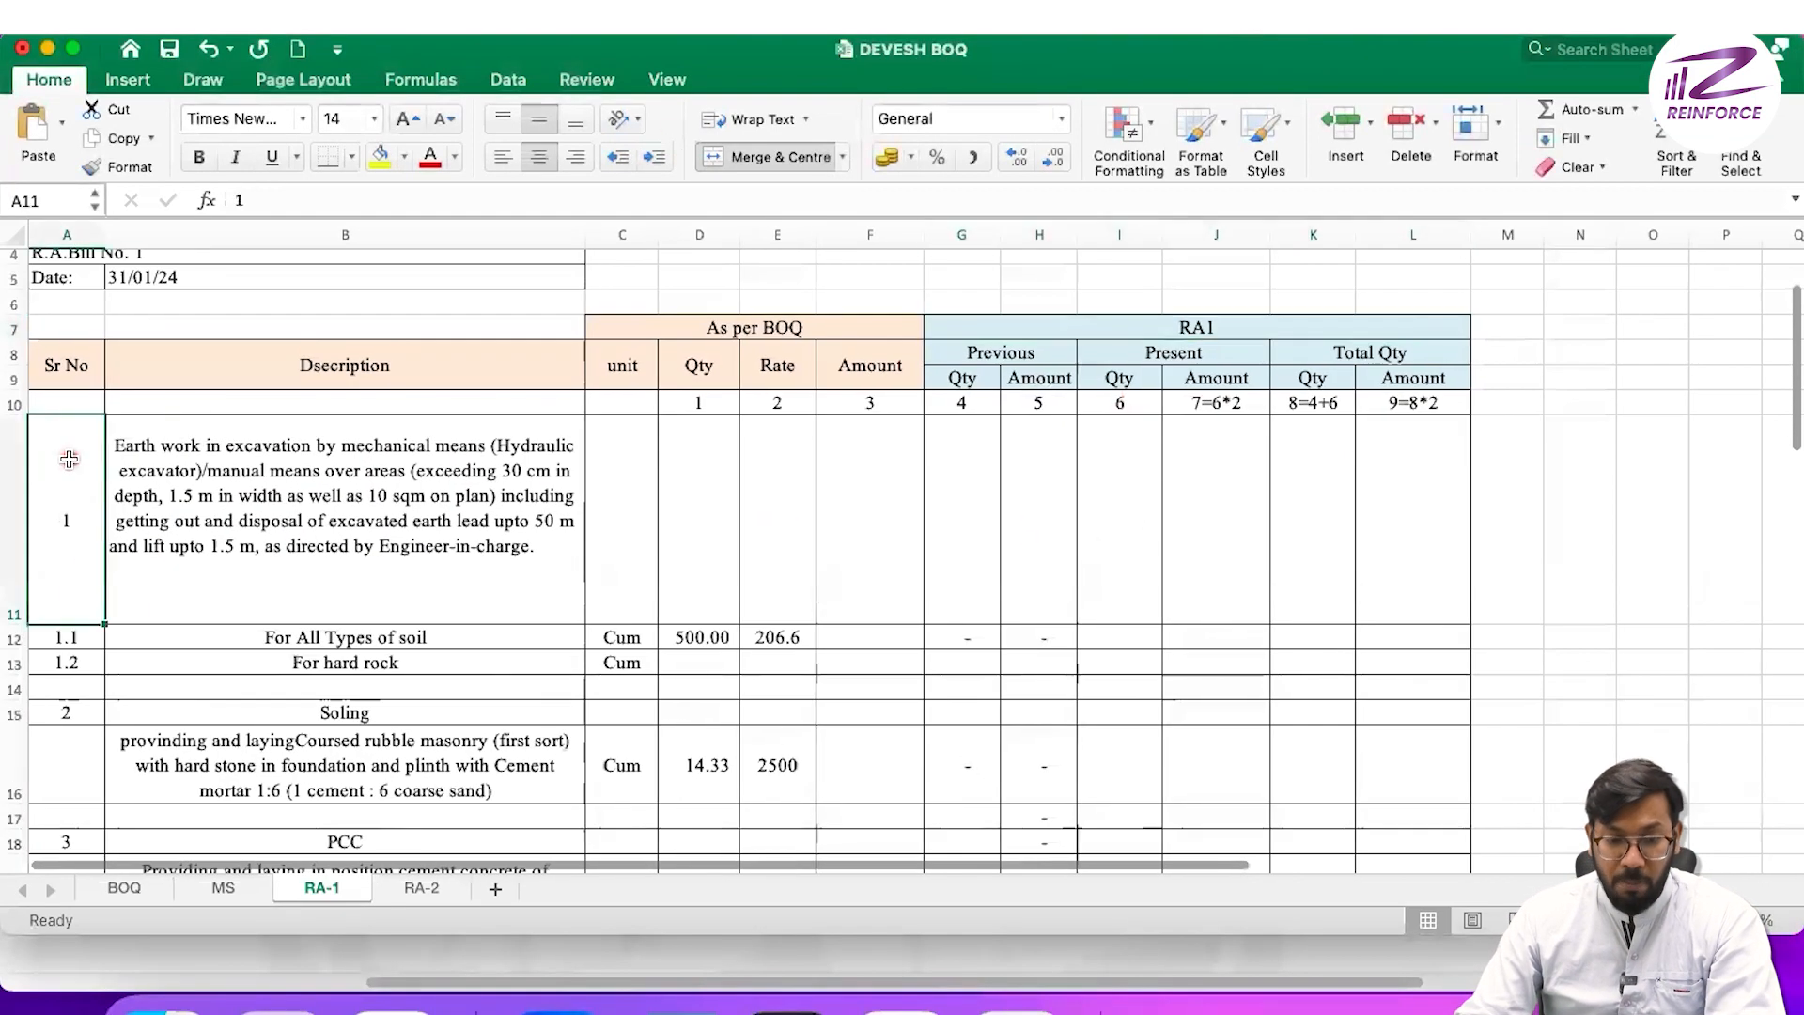
left_click(319, 439)
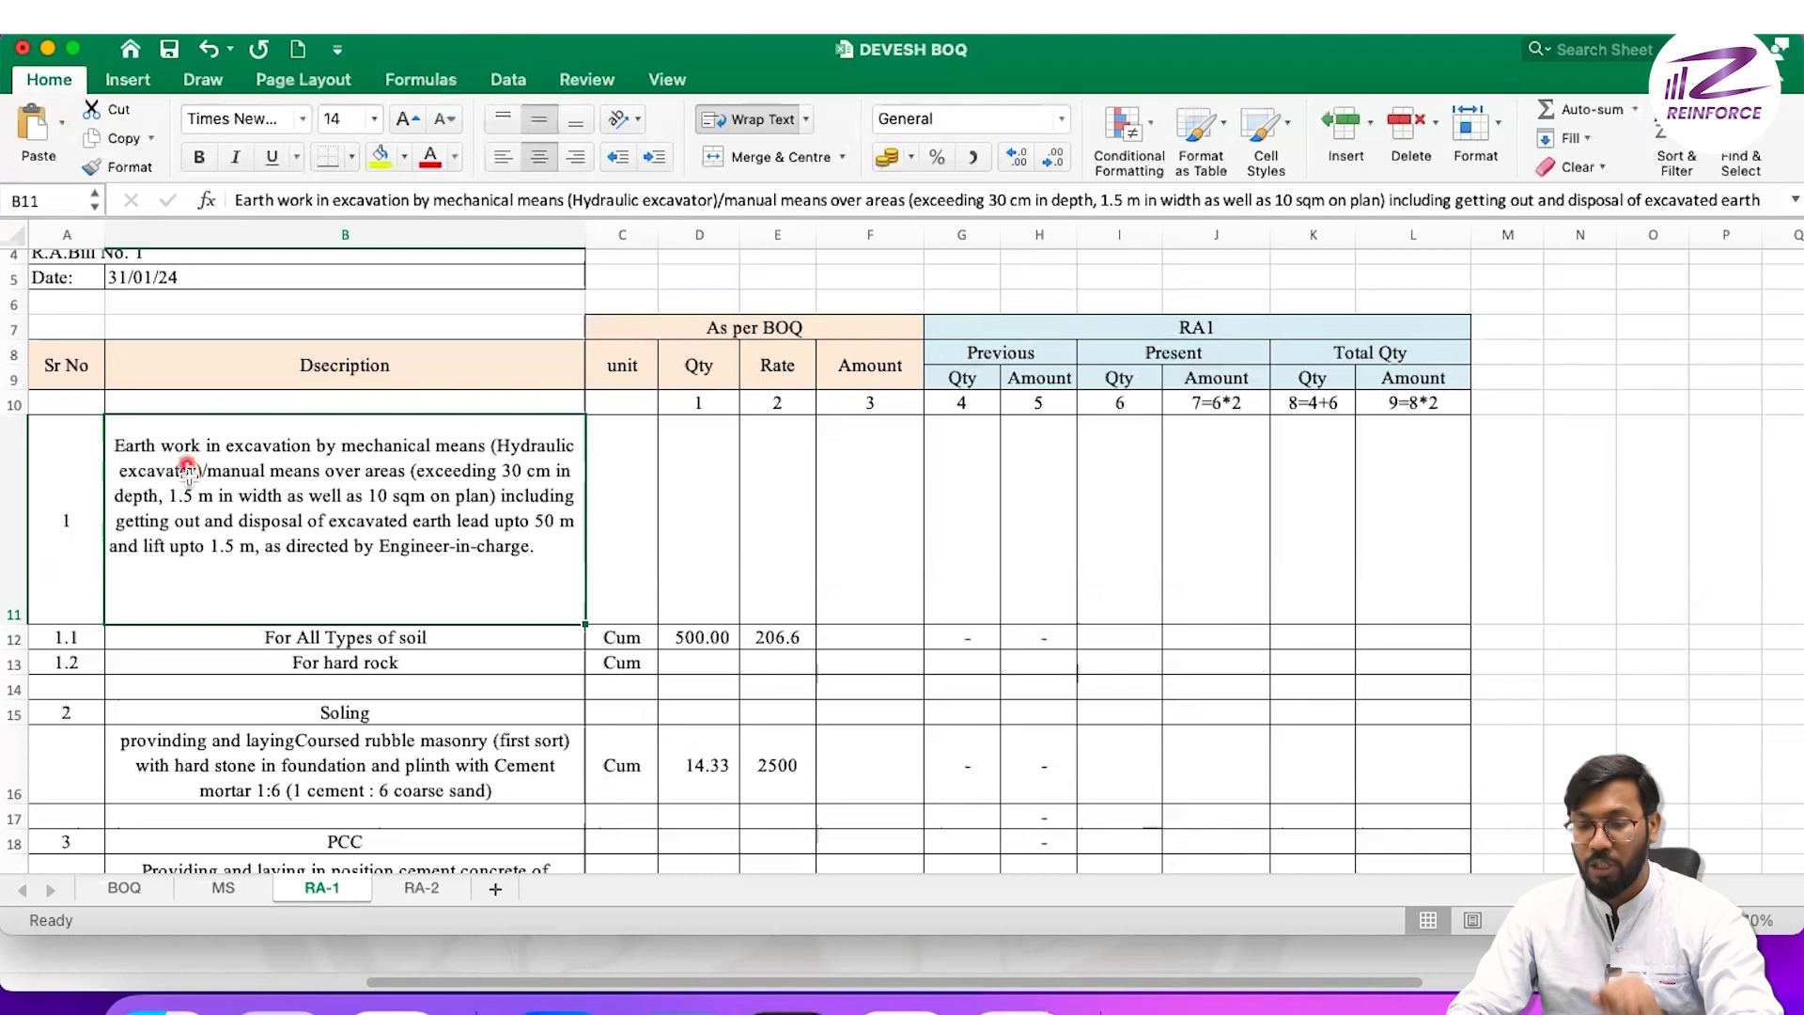
scroll(566, 589, "down", 1)
left_click(698, 627)
left_click(694, 306)
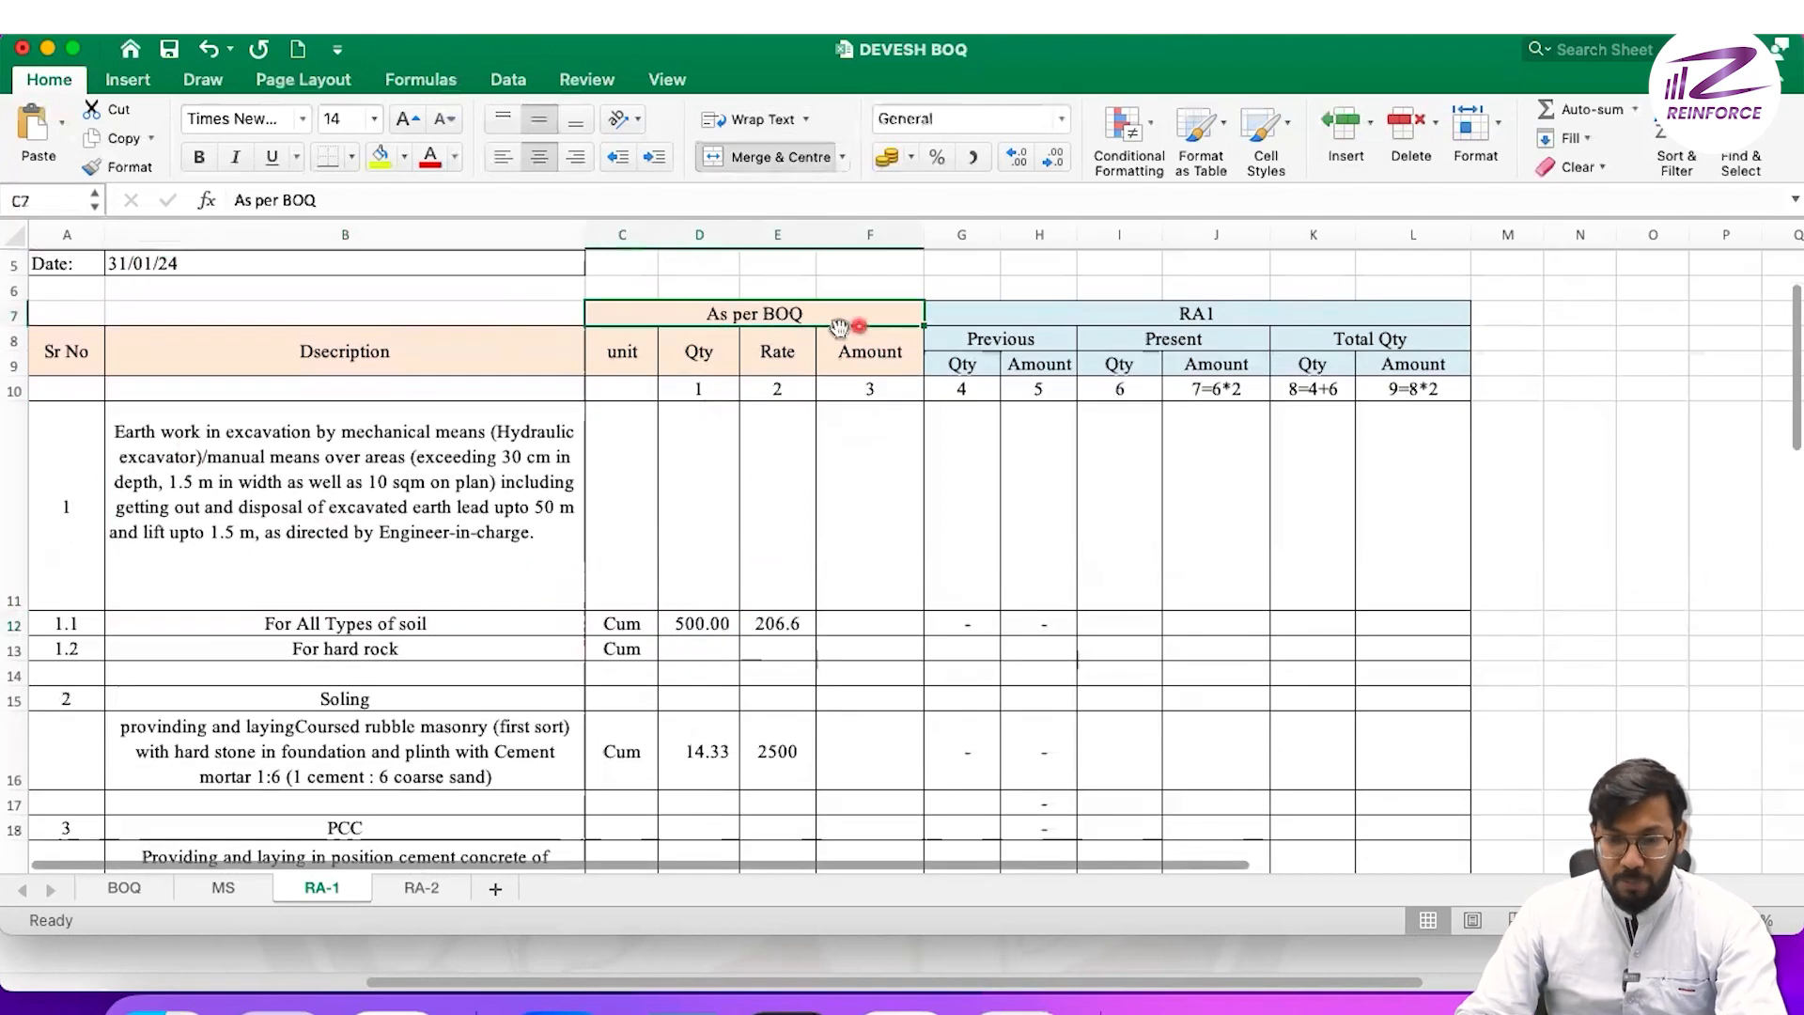
left_click(694, 623)
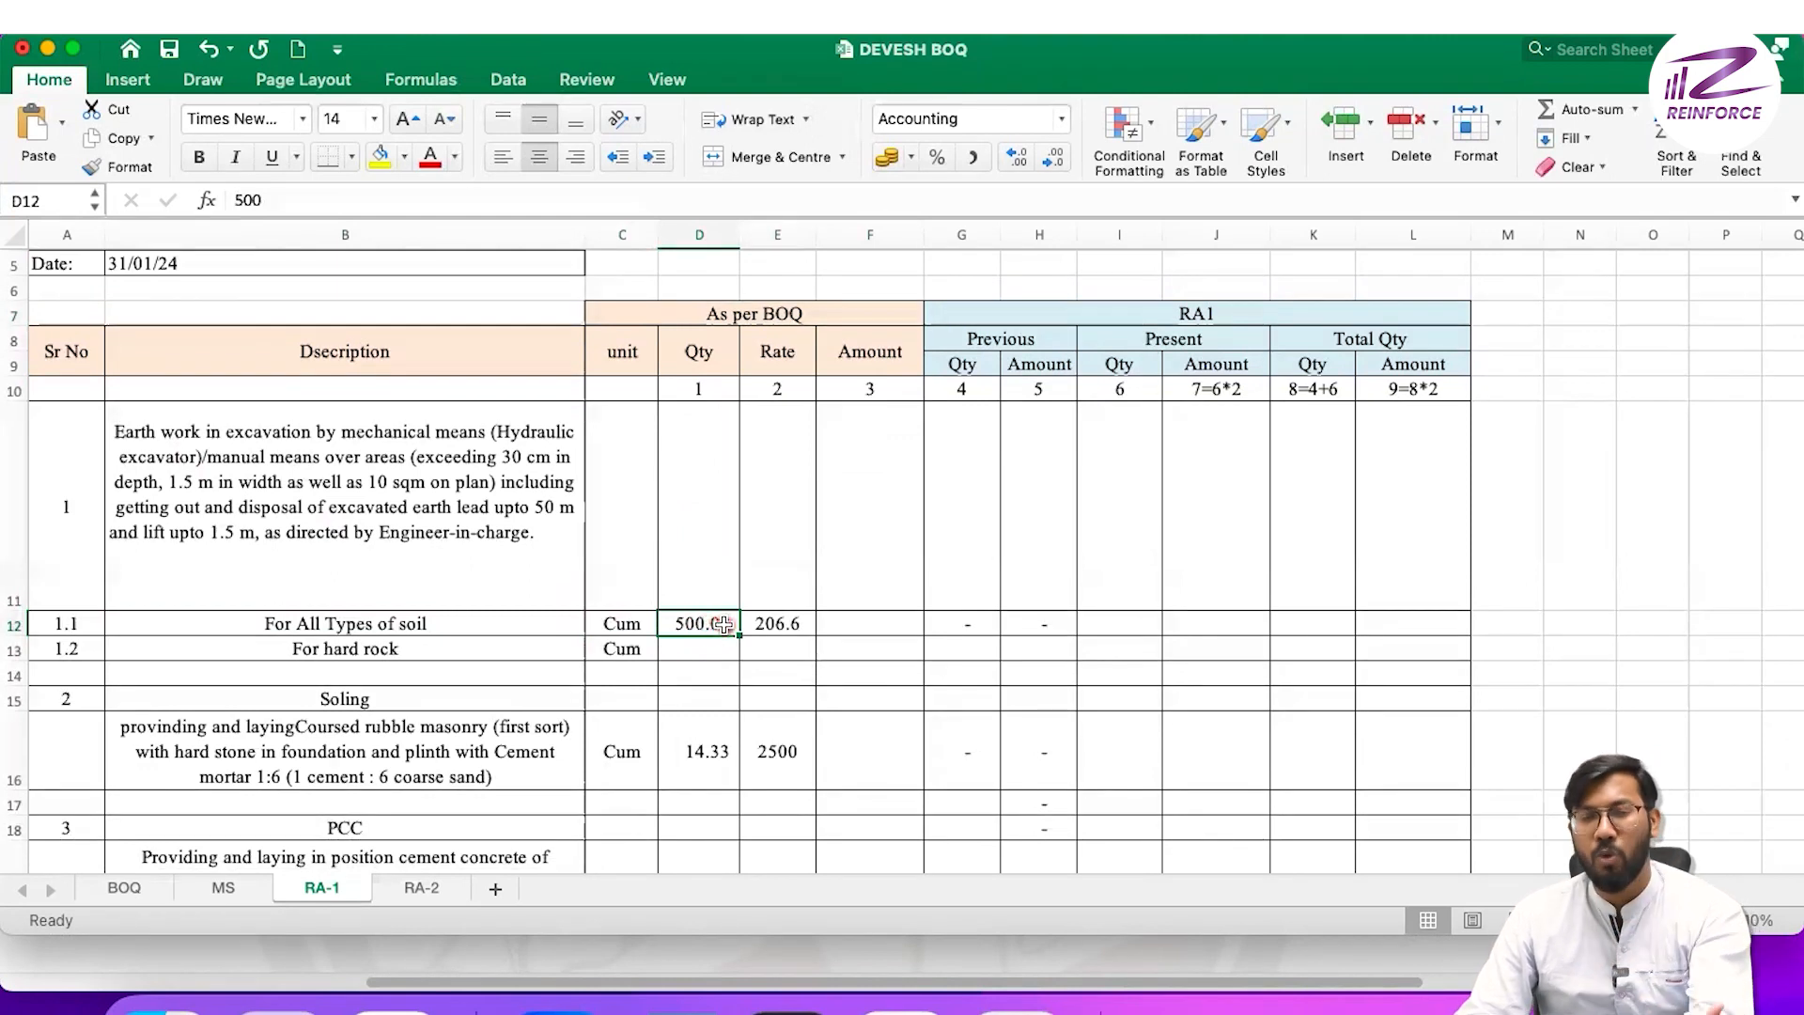
left_click(782, 624)
scroll(797, 589, "down", 1)
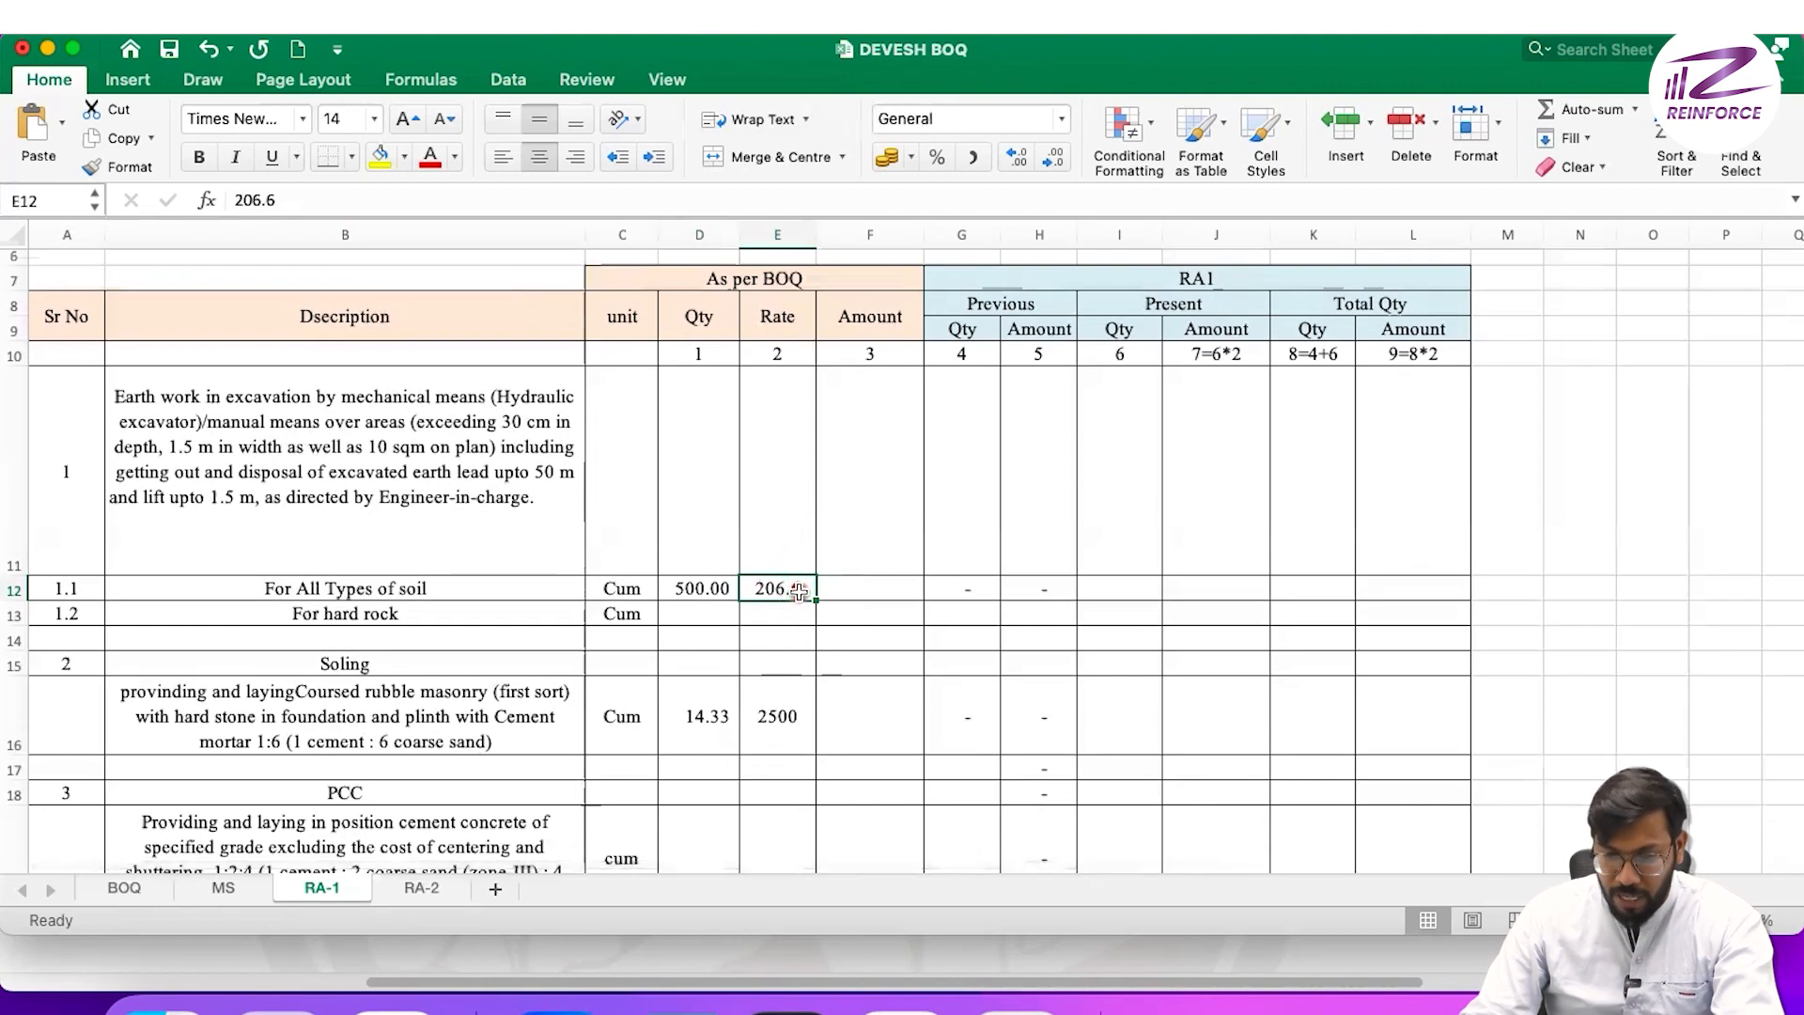
left_click_drag(756, 316, 765, 590)
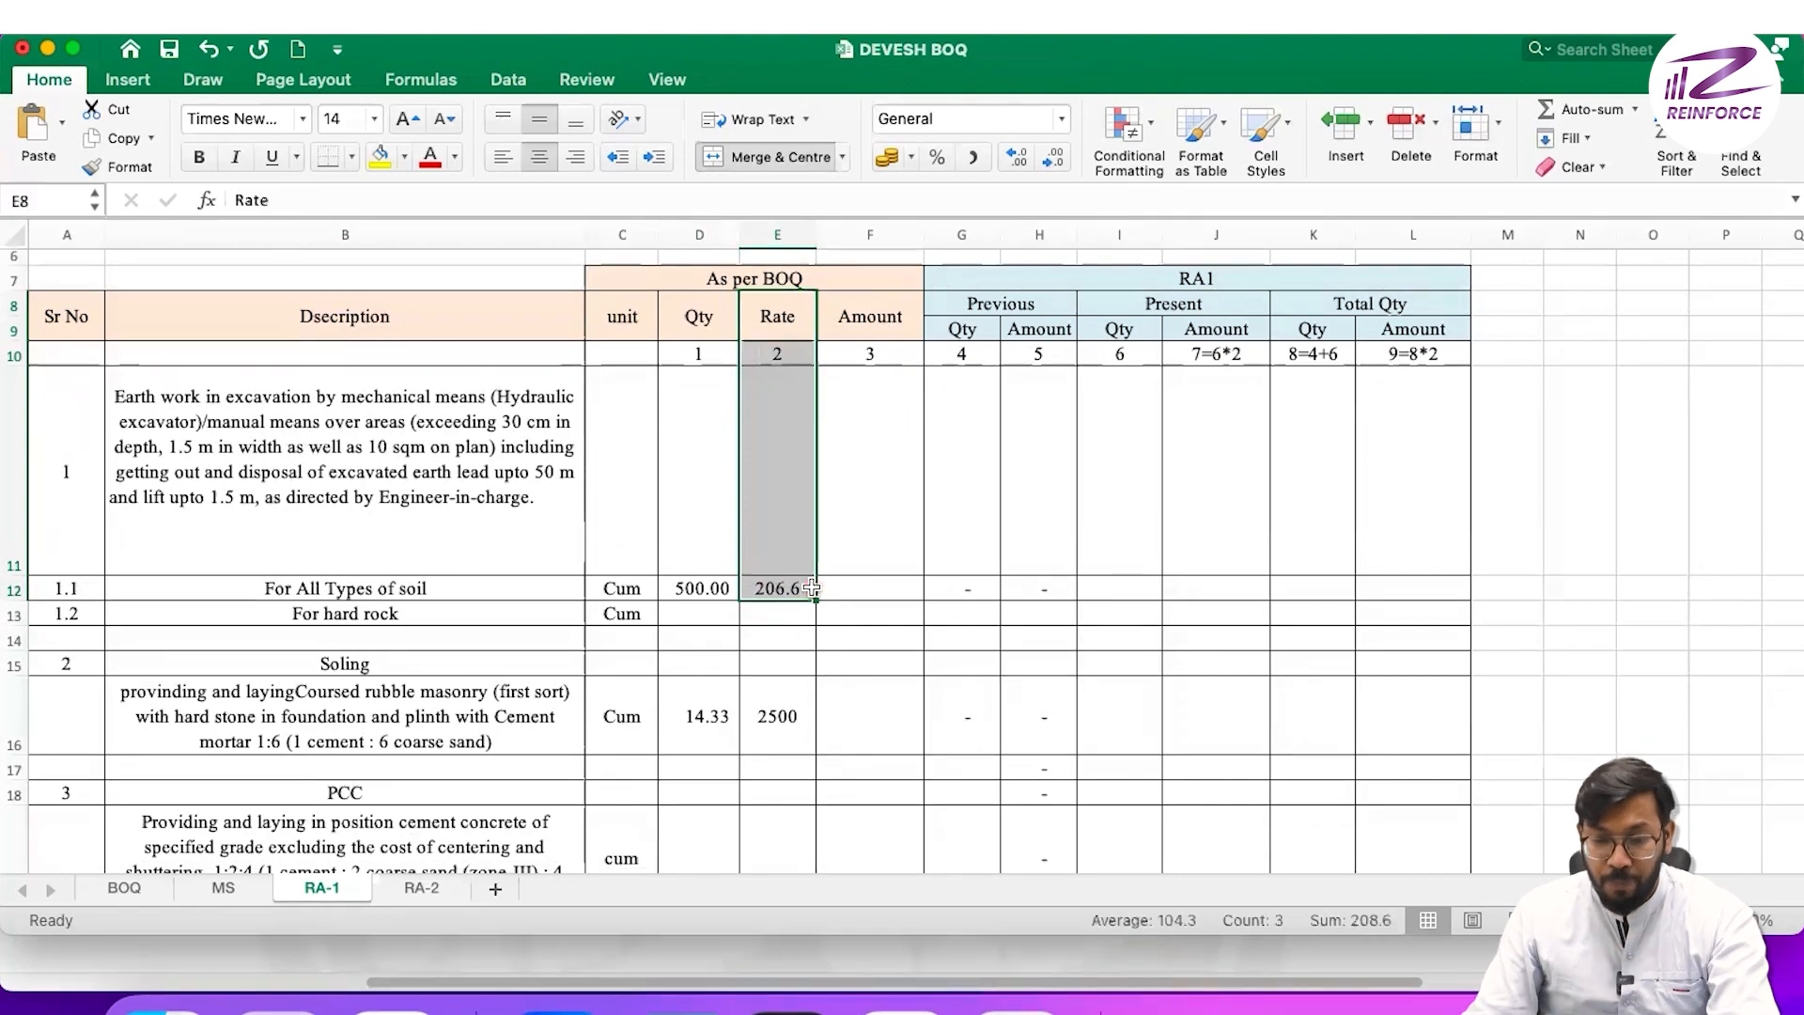
left_click(770, 587)
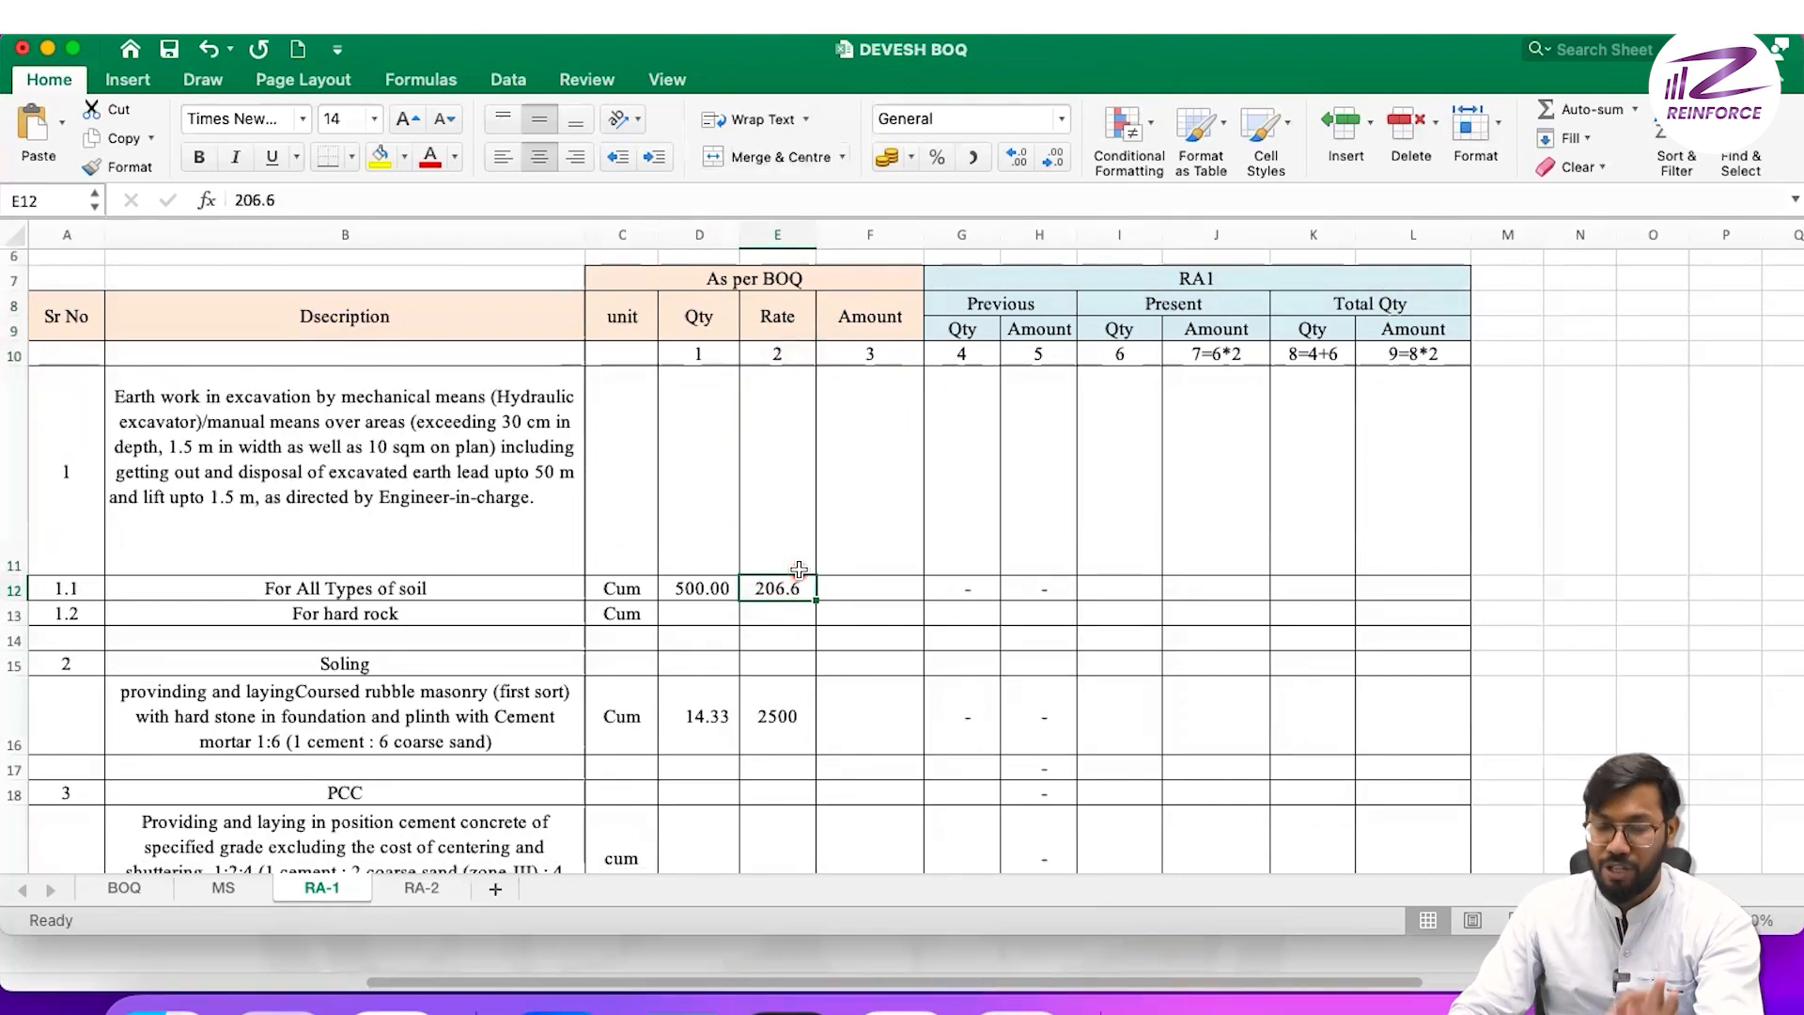
- Enter 0 as the Previous quantity and the Previous amount of item 1.1, For All Types of soil
left_click(860, 588)
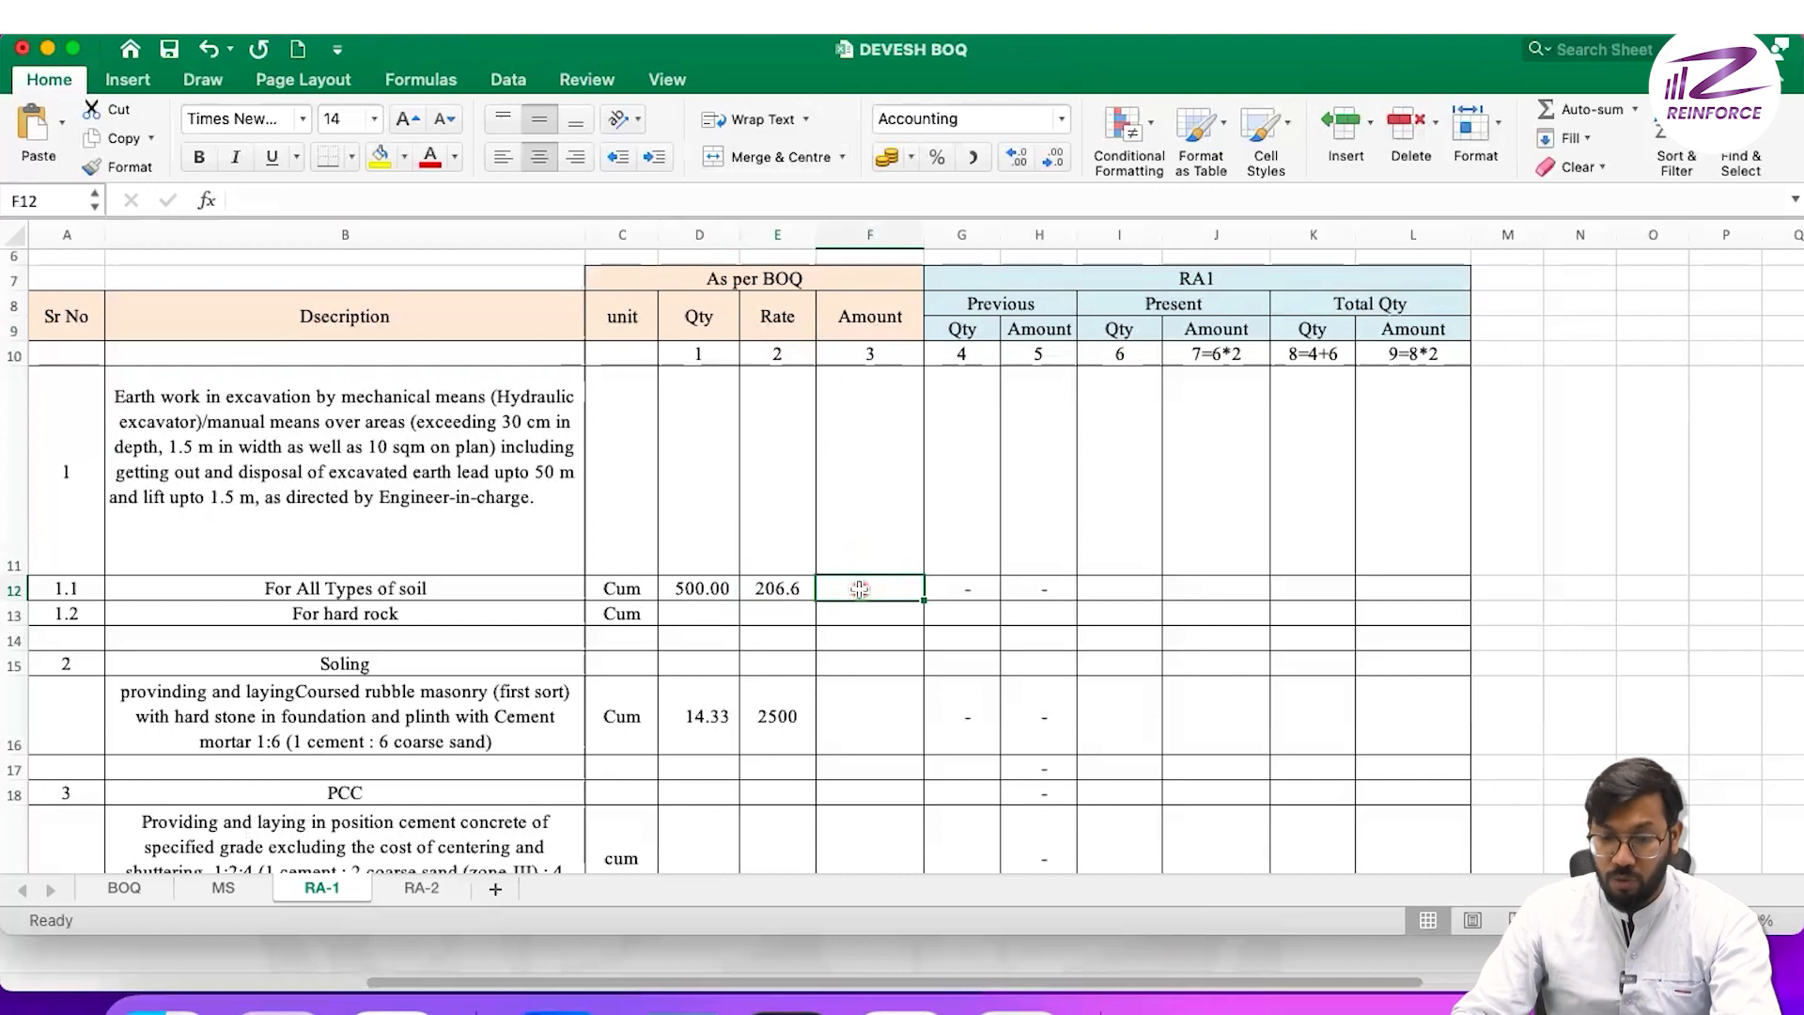
left_click(861, 588)
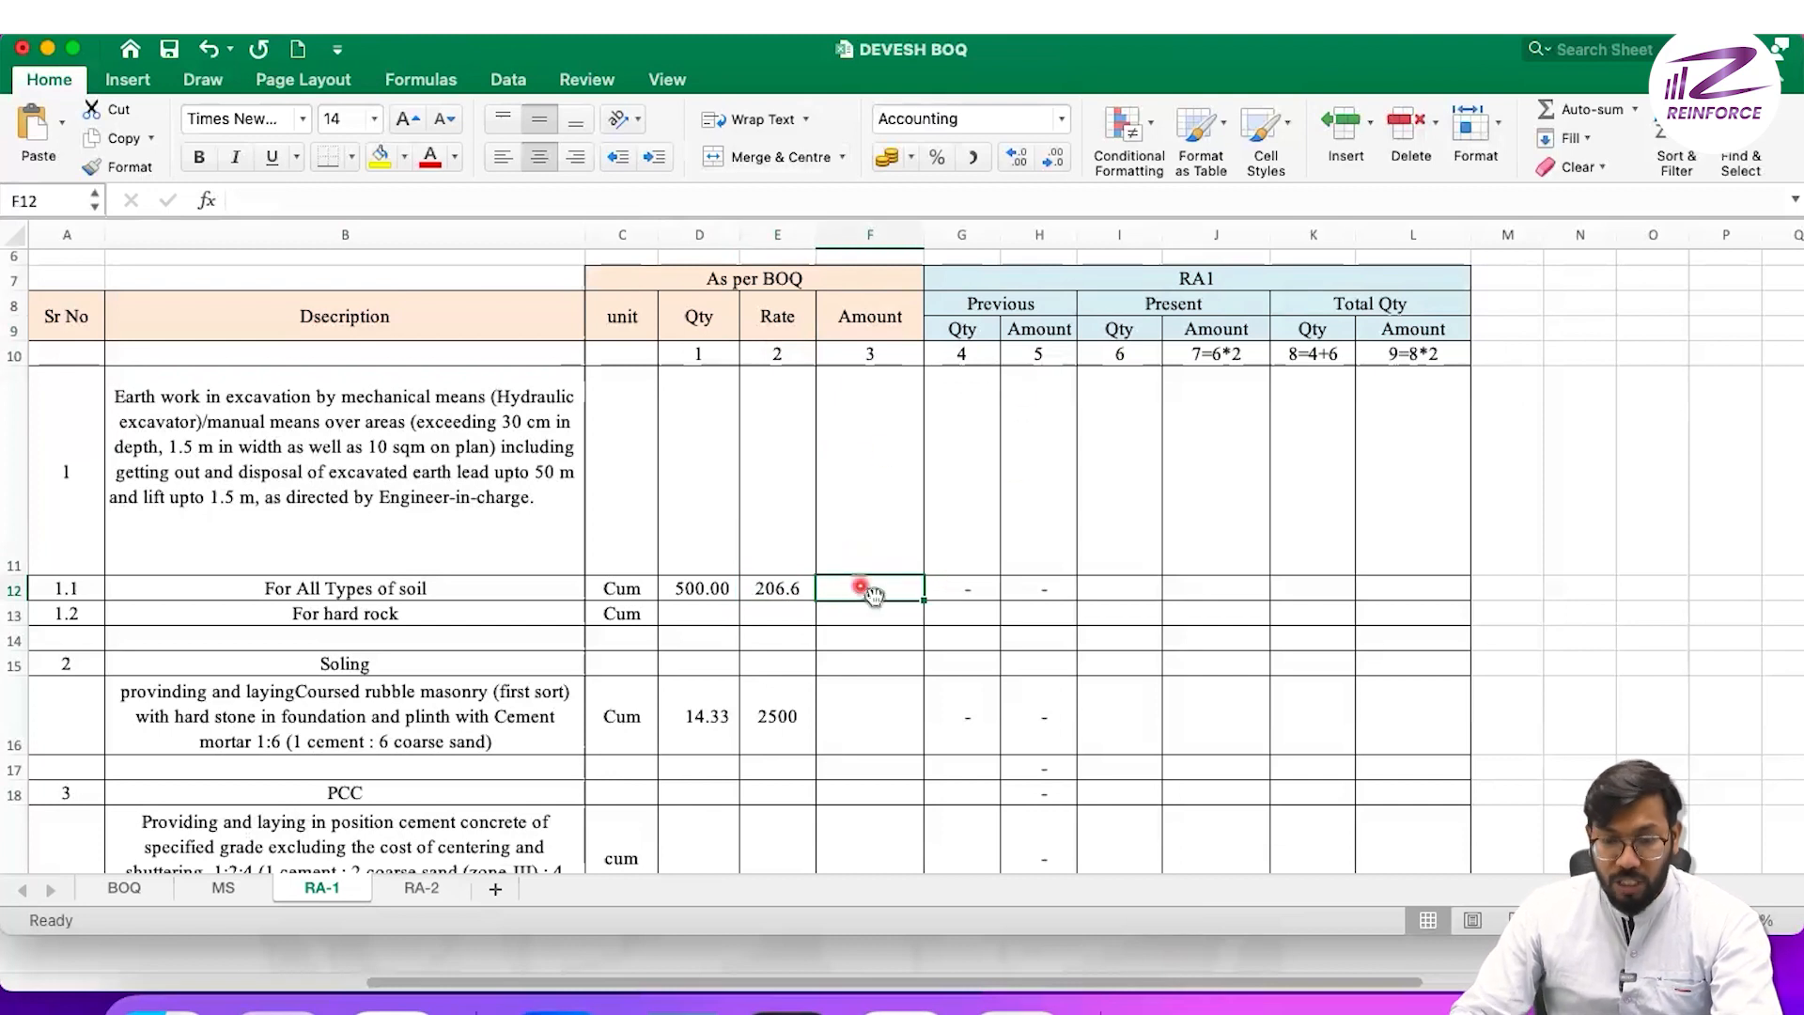
left_click(1085, 280)
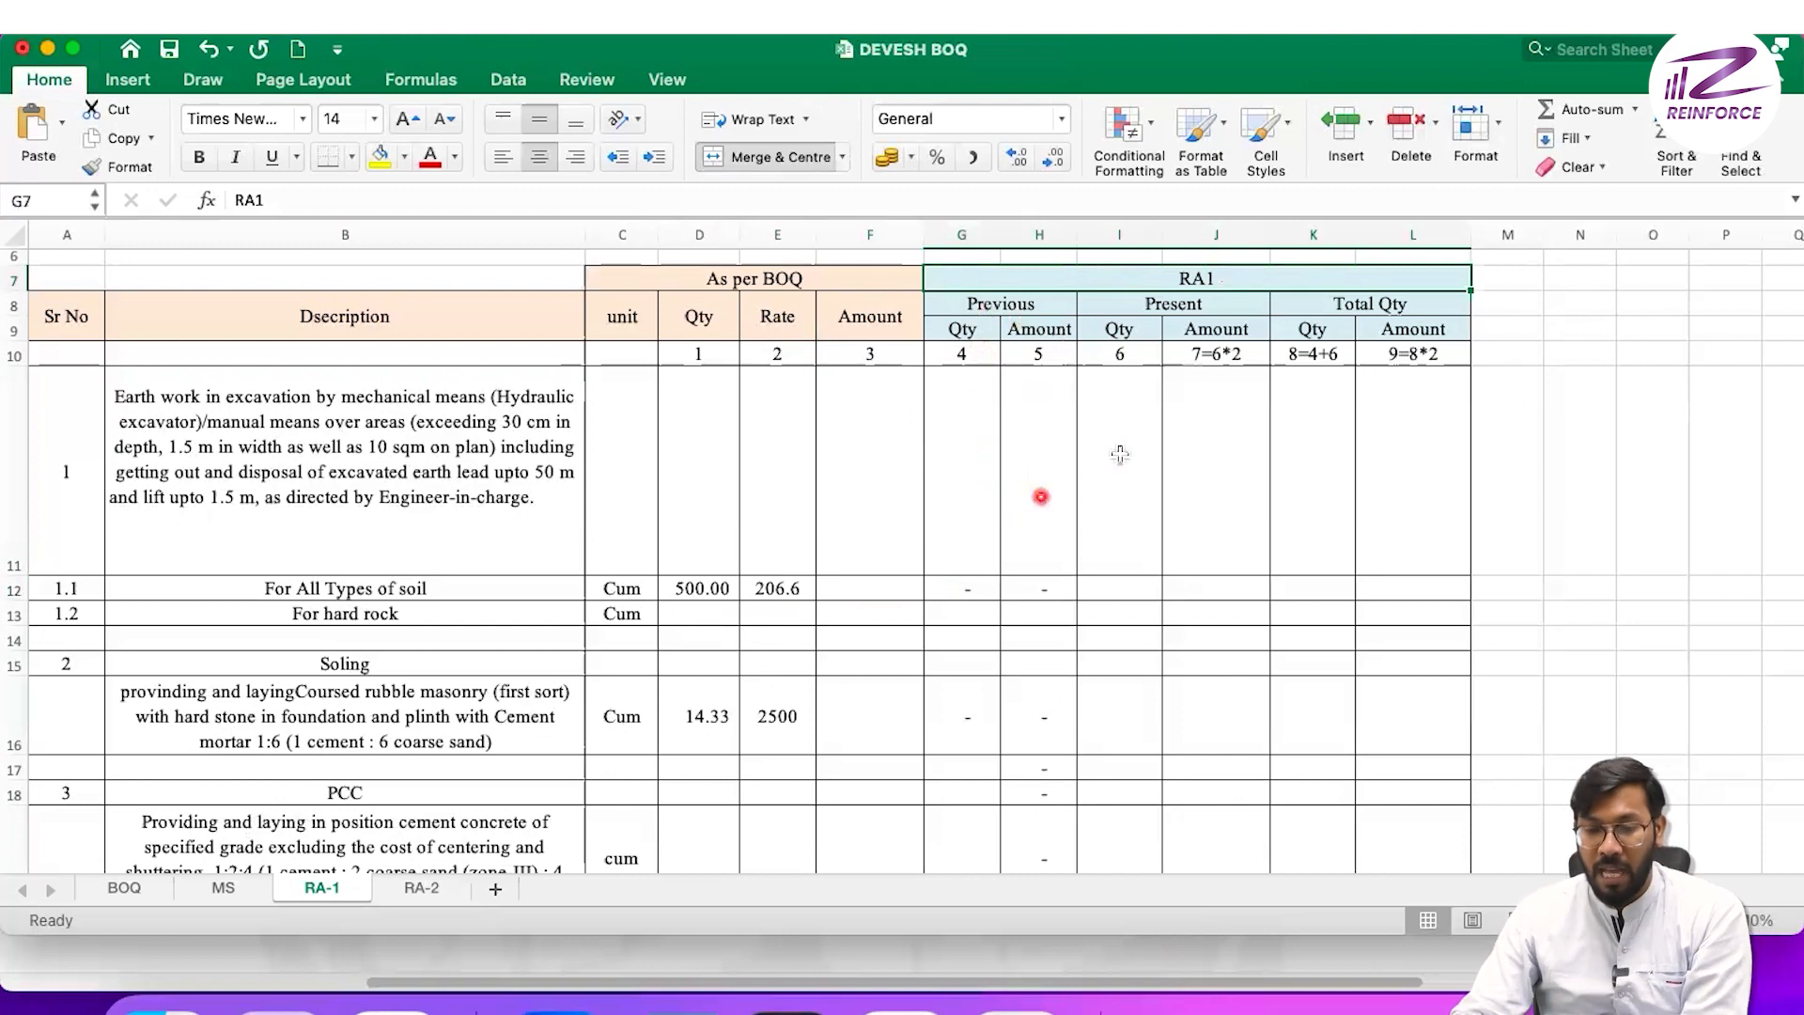
left_click_drag(998, 303, 984, 533)
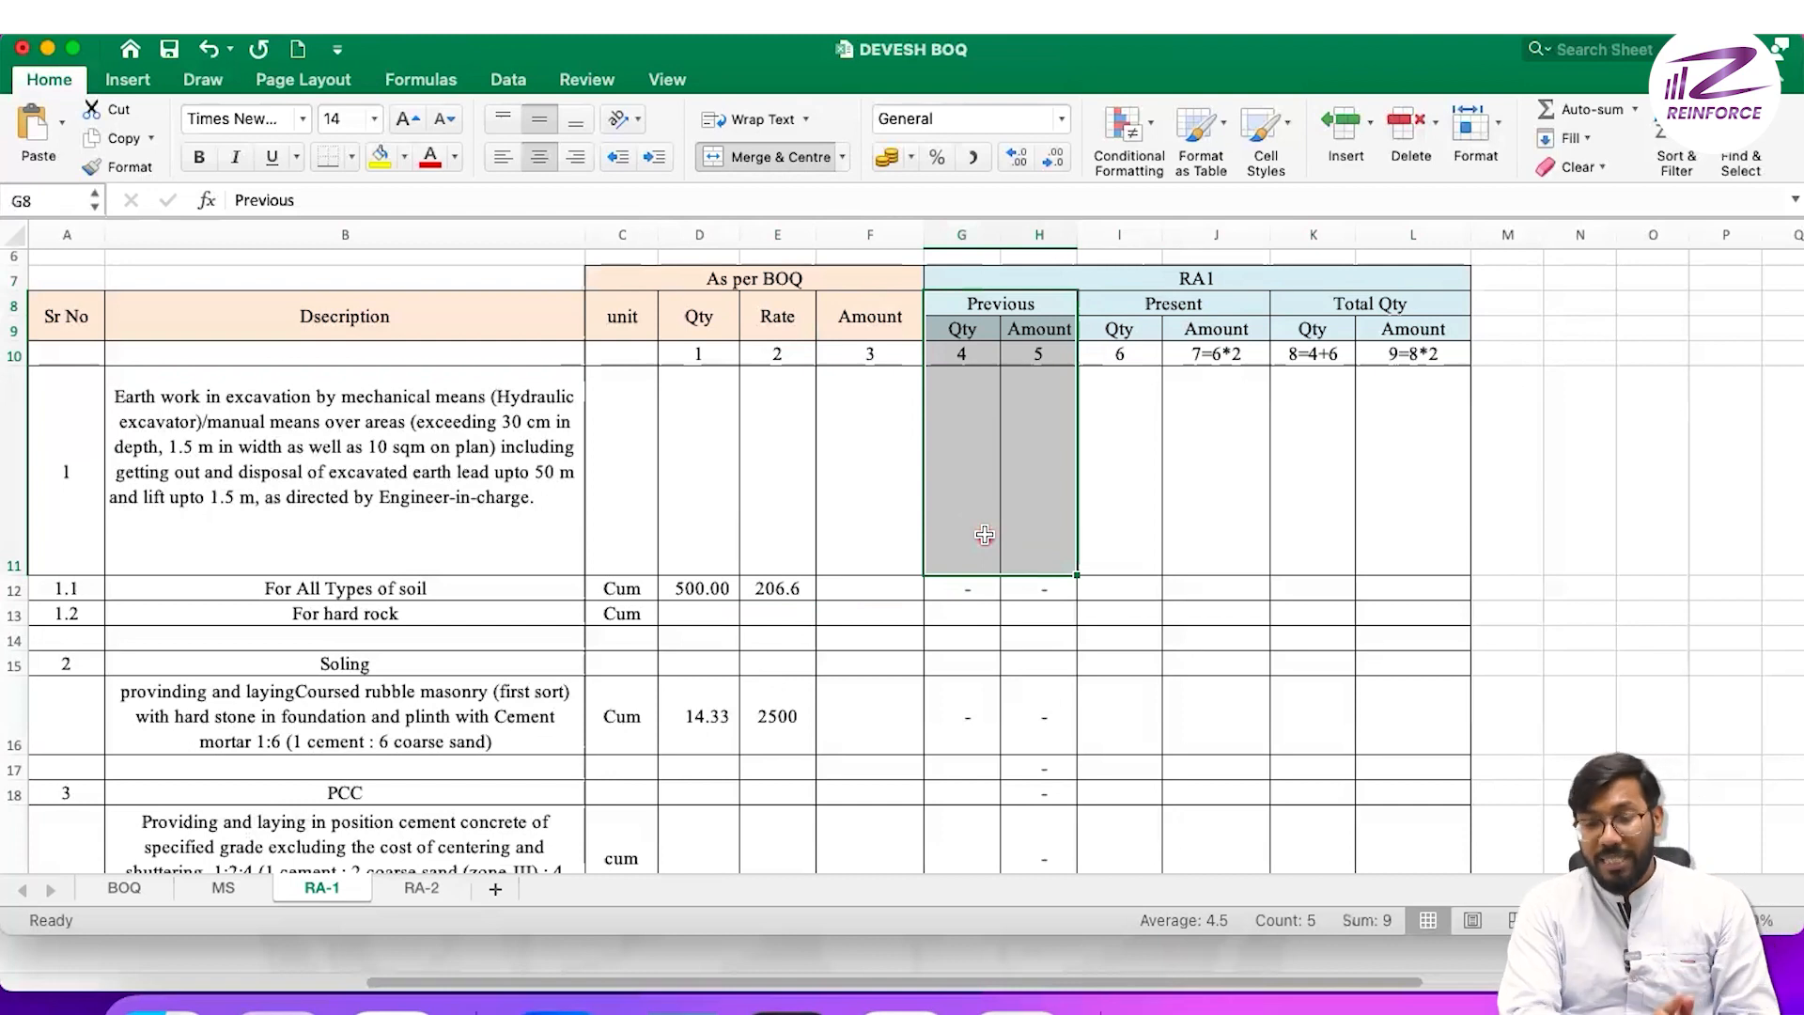
left_click(977, 587)
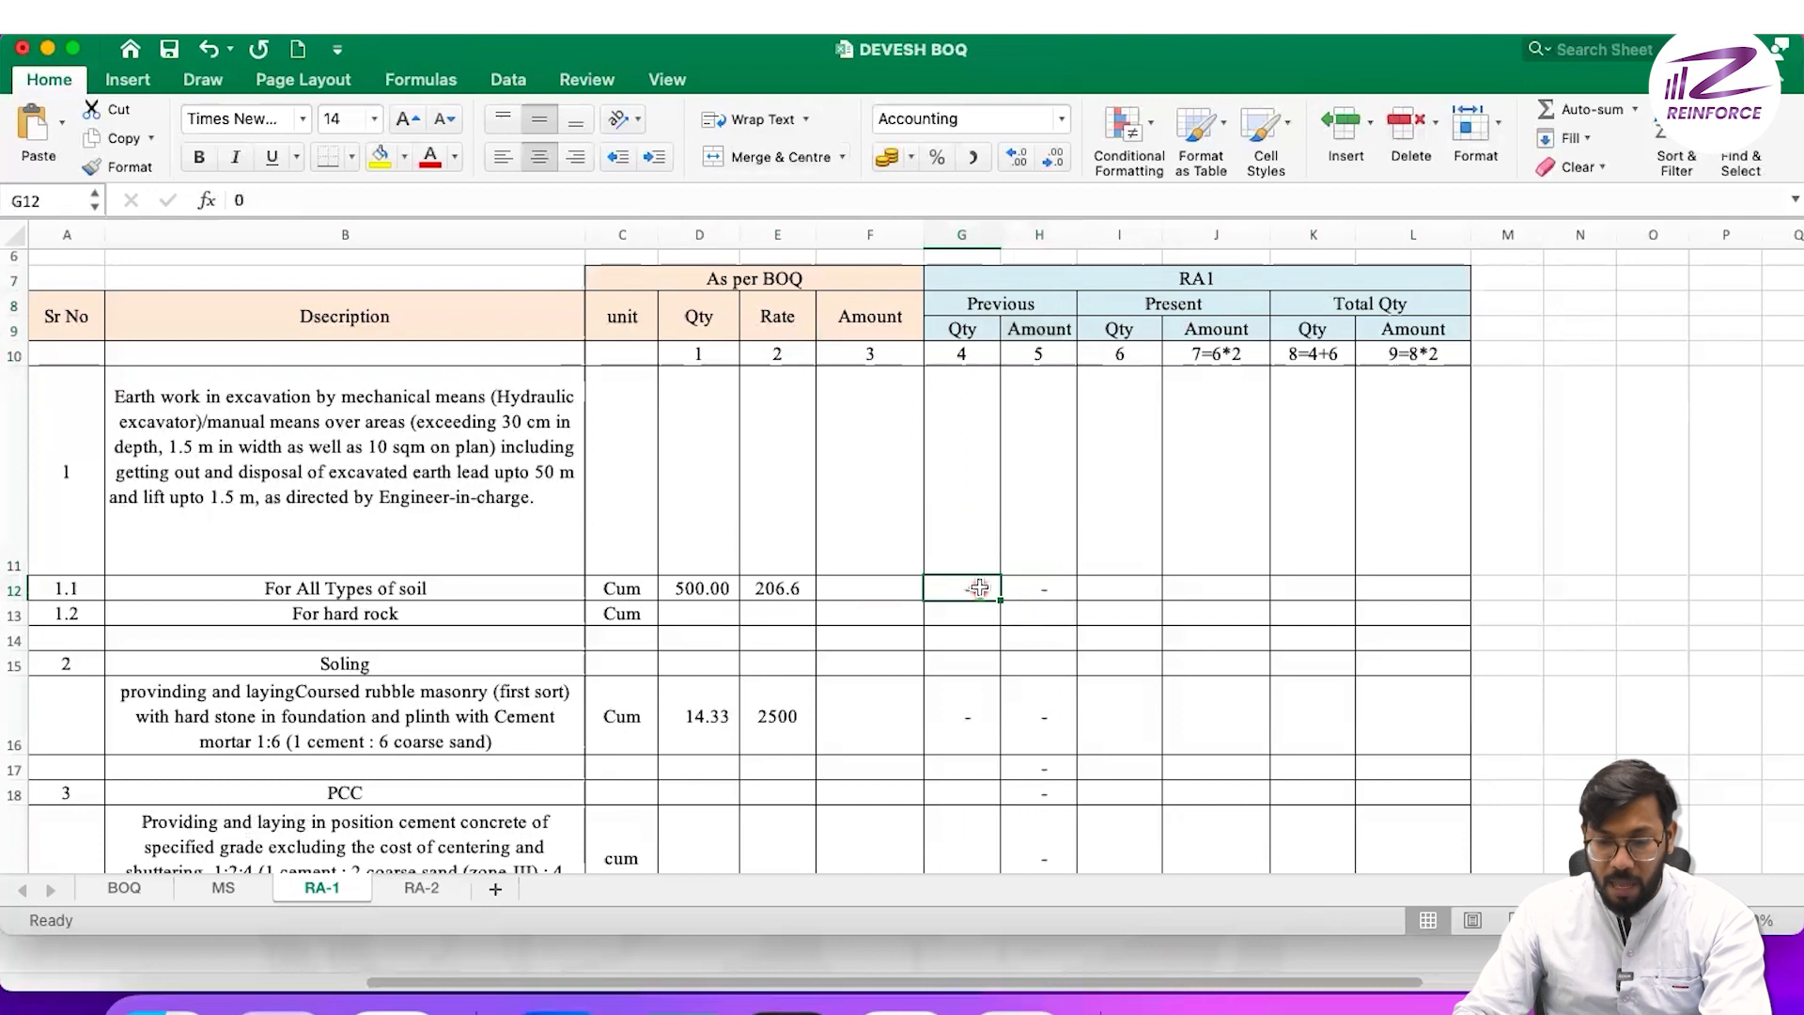
type("0")
key("Return")
key("Up")
key("Right")
type("0")
key("Return")
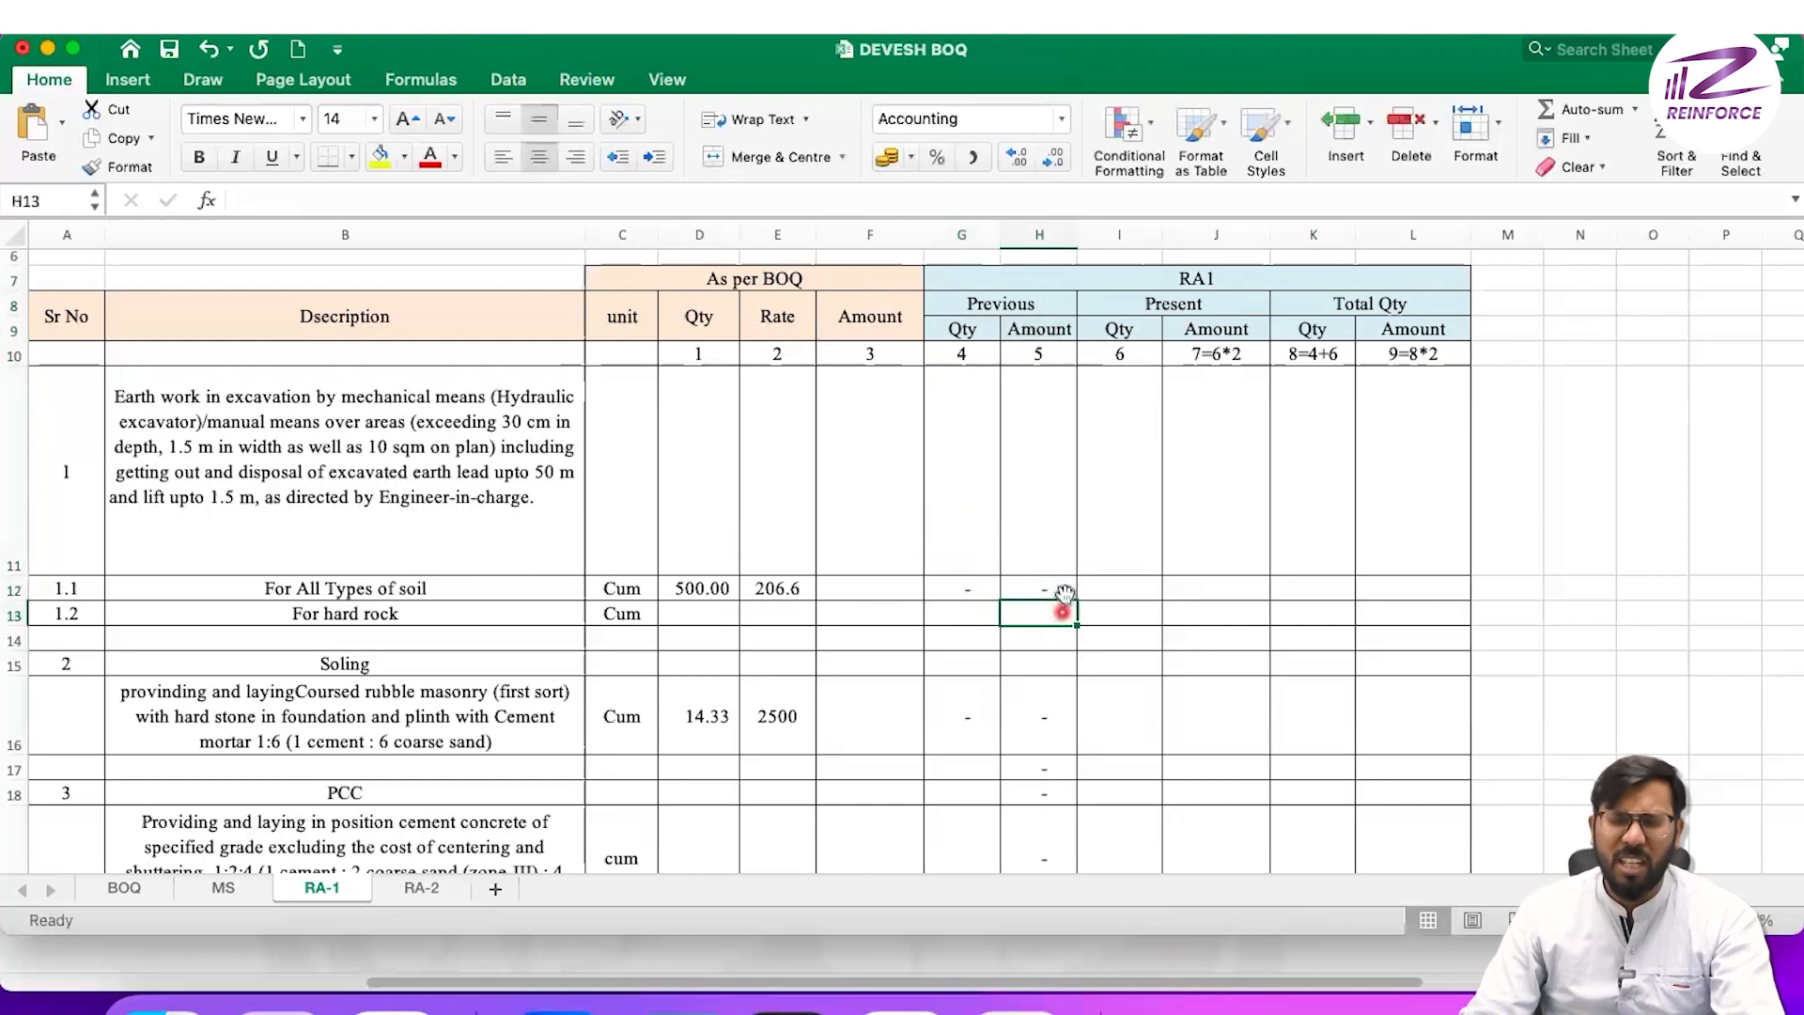
- Copy the EXCAVATION total 72.28 from the MS sheet into the Present quantity of item 1.1 on RA-1
left_click(1099, 595)
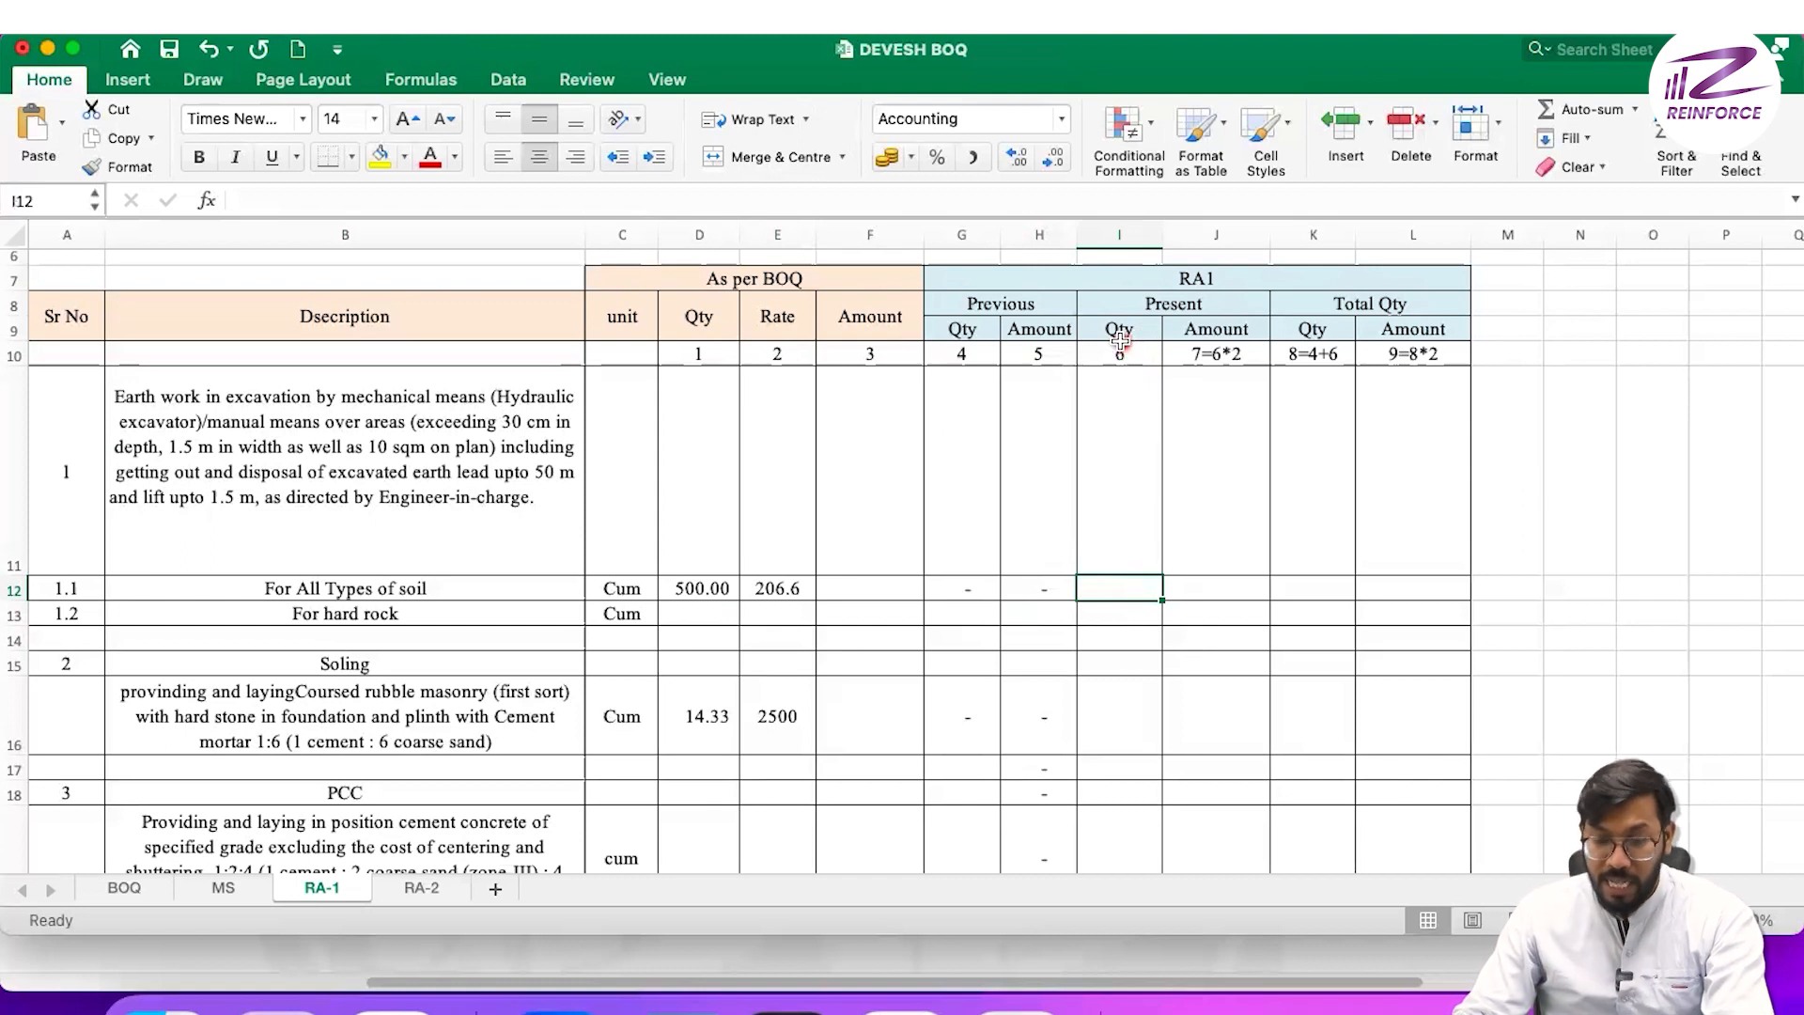
left_click(222, 887)
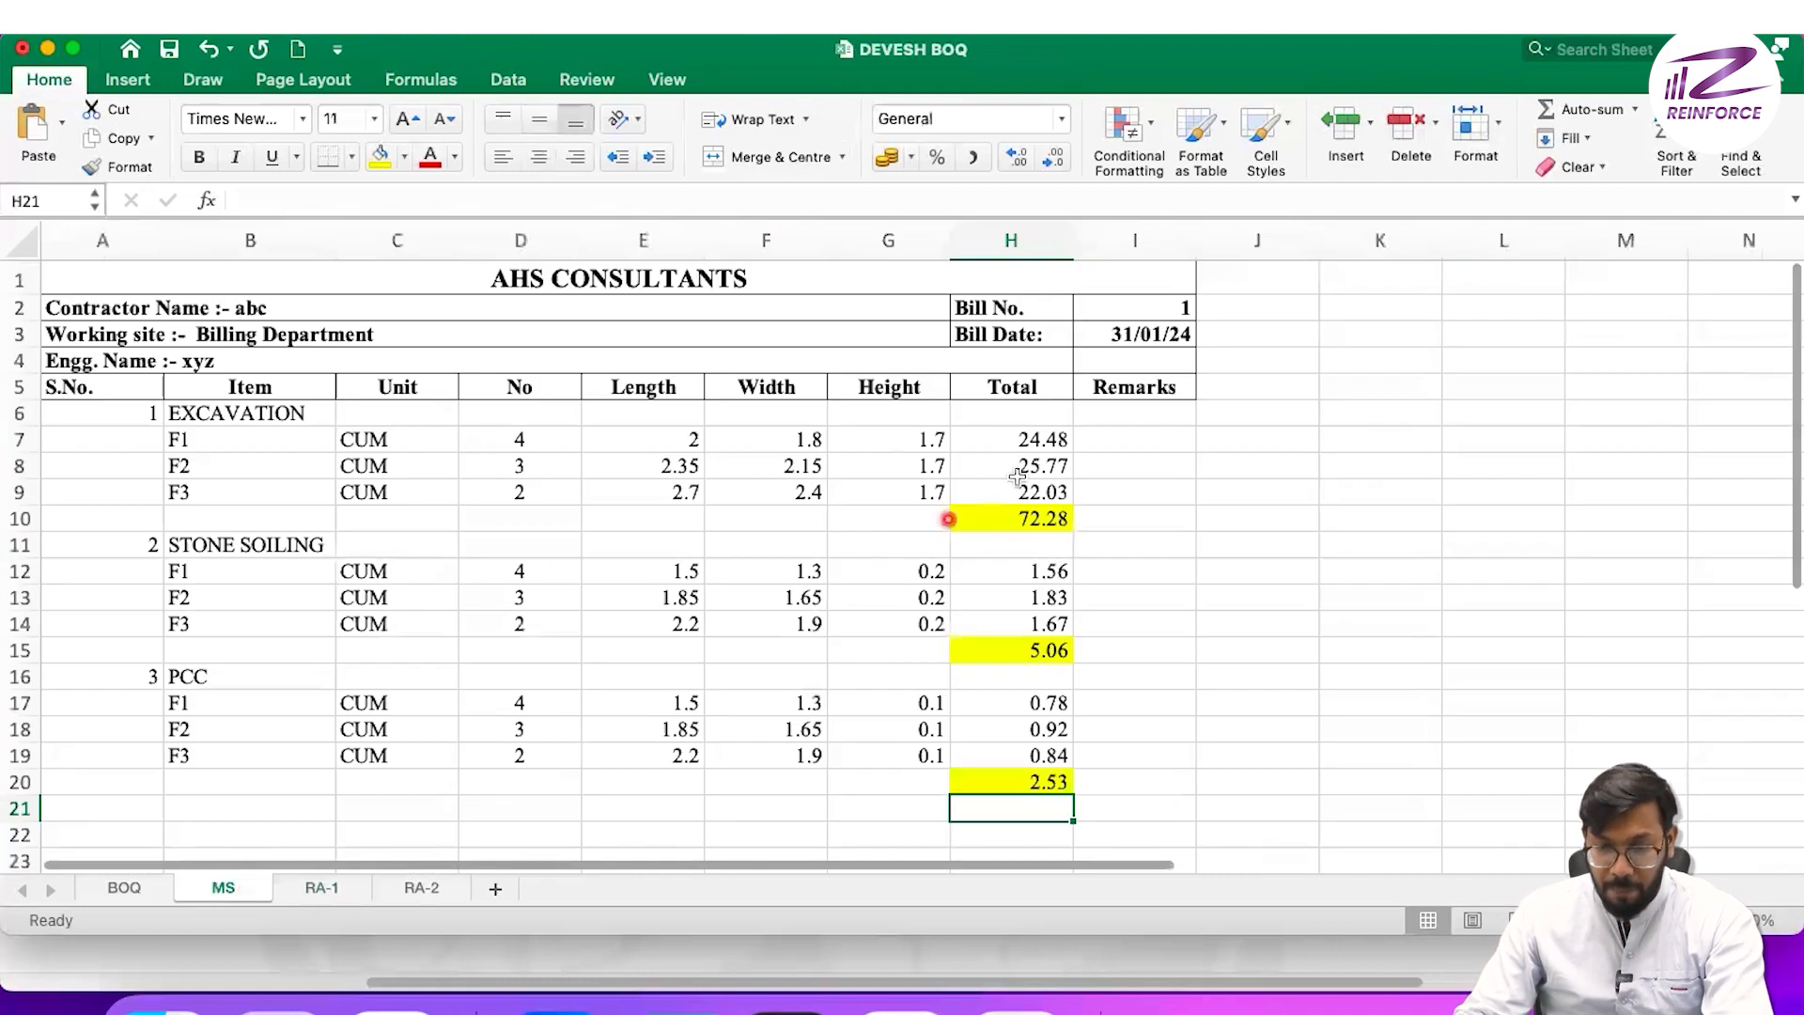
left_click(268, 412)
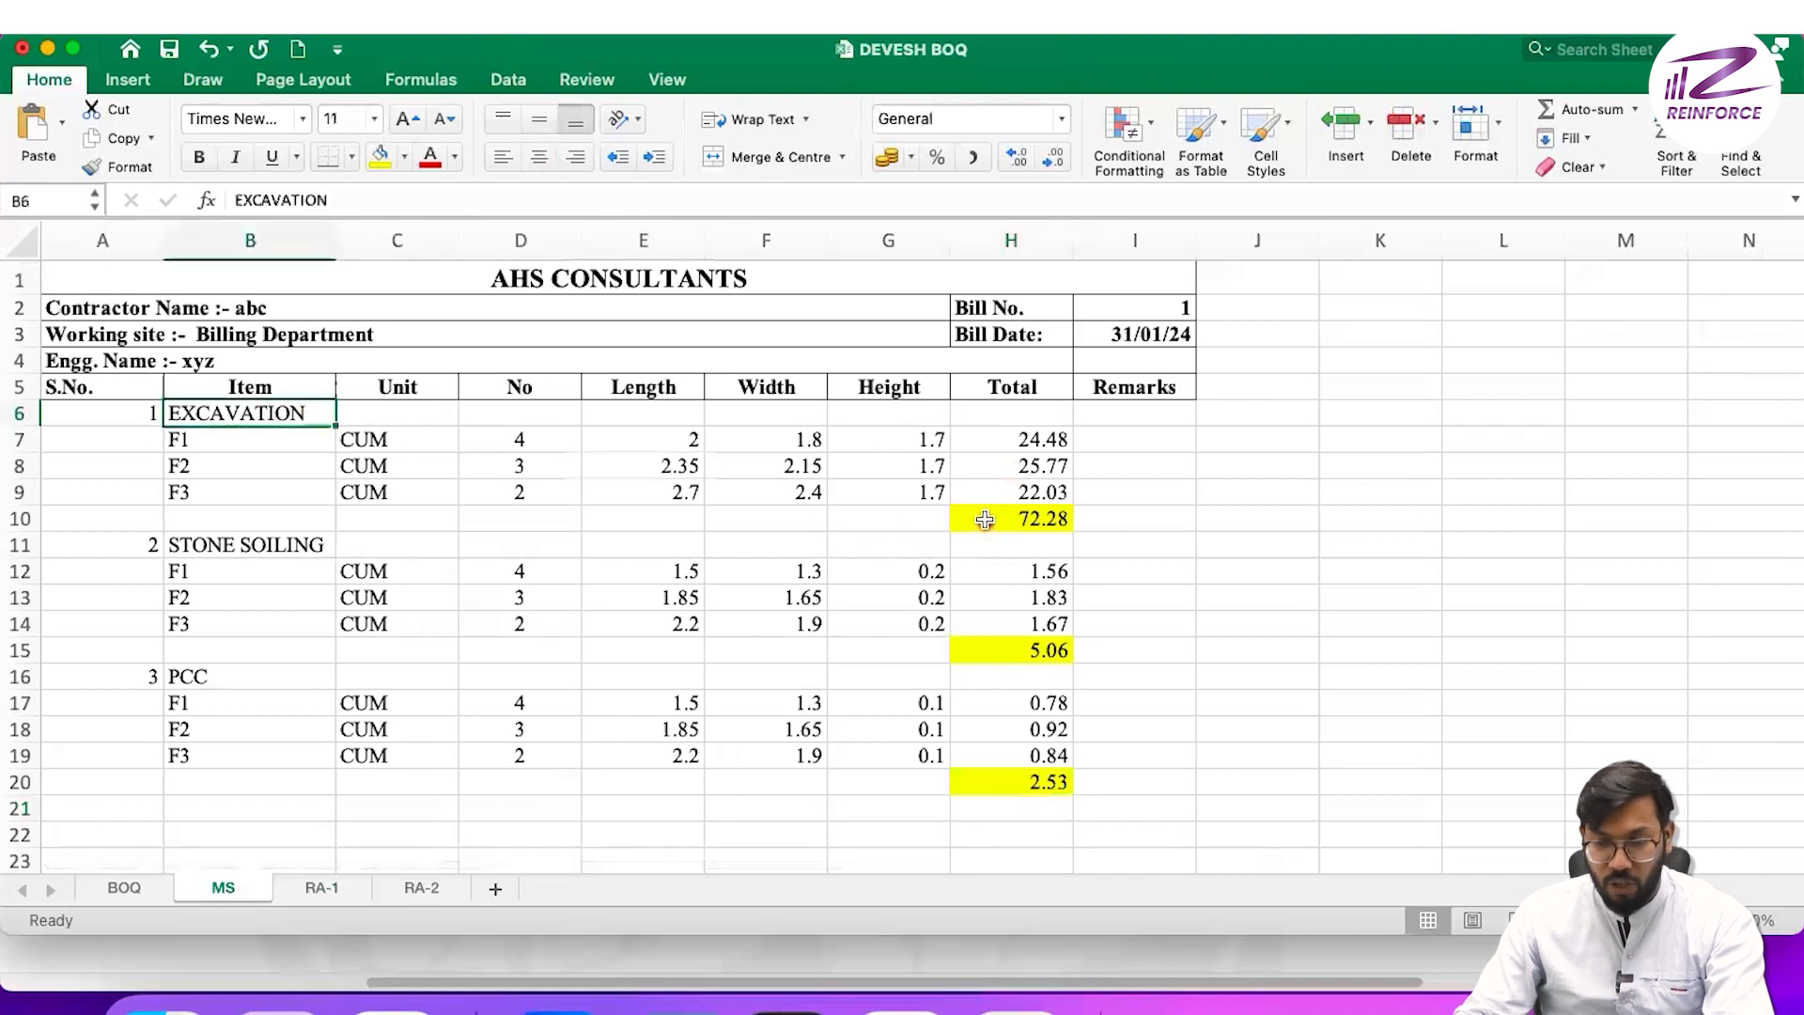
left_click(1020, 524)
key("super+c")
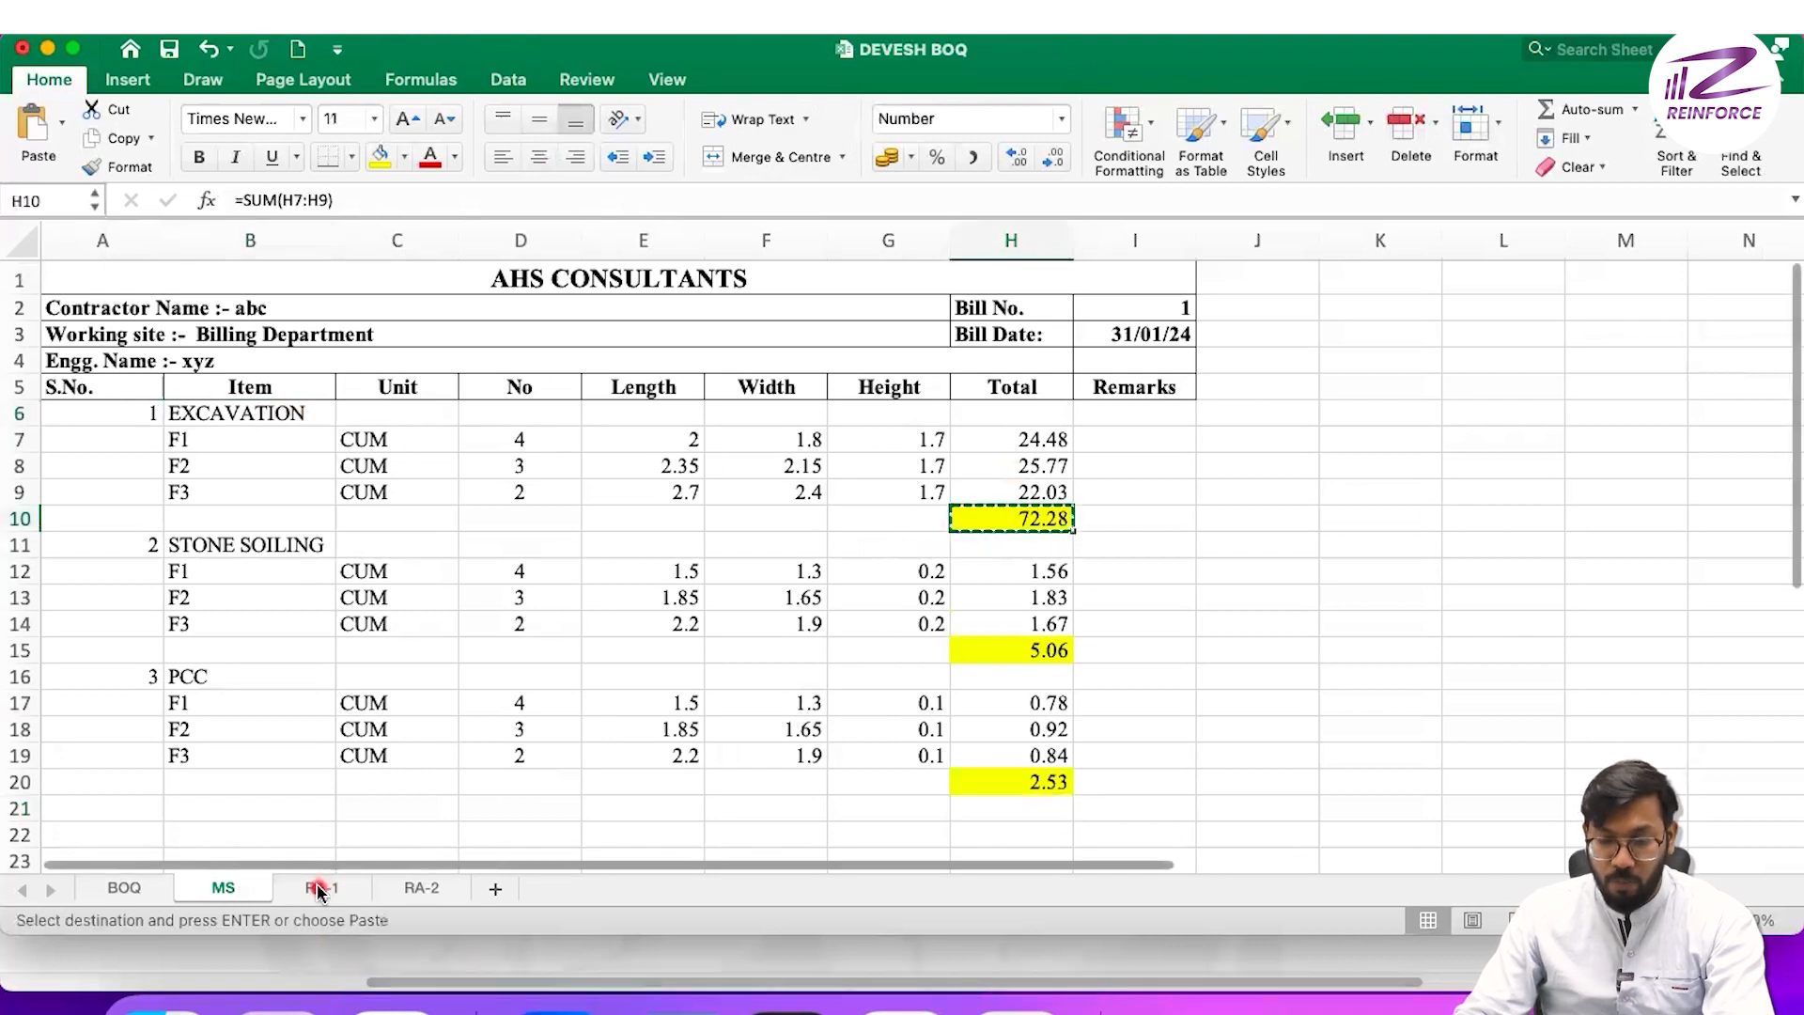
left_click(322, 887)
left_click(1104, 588)
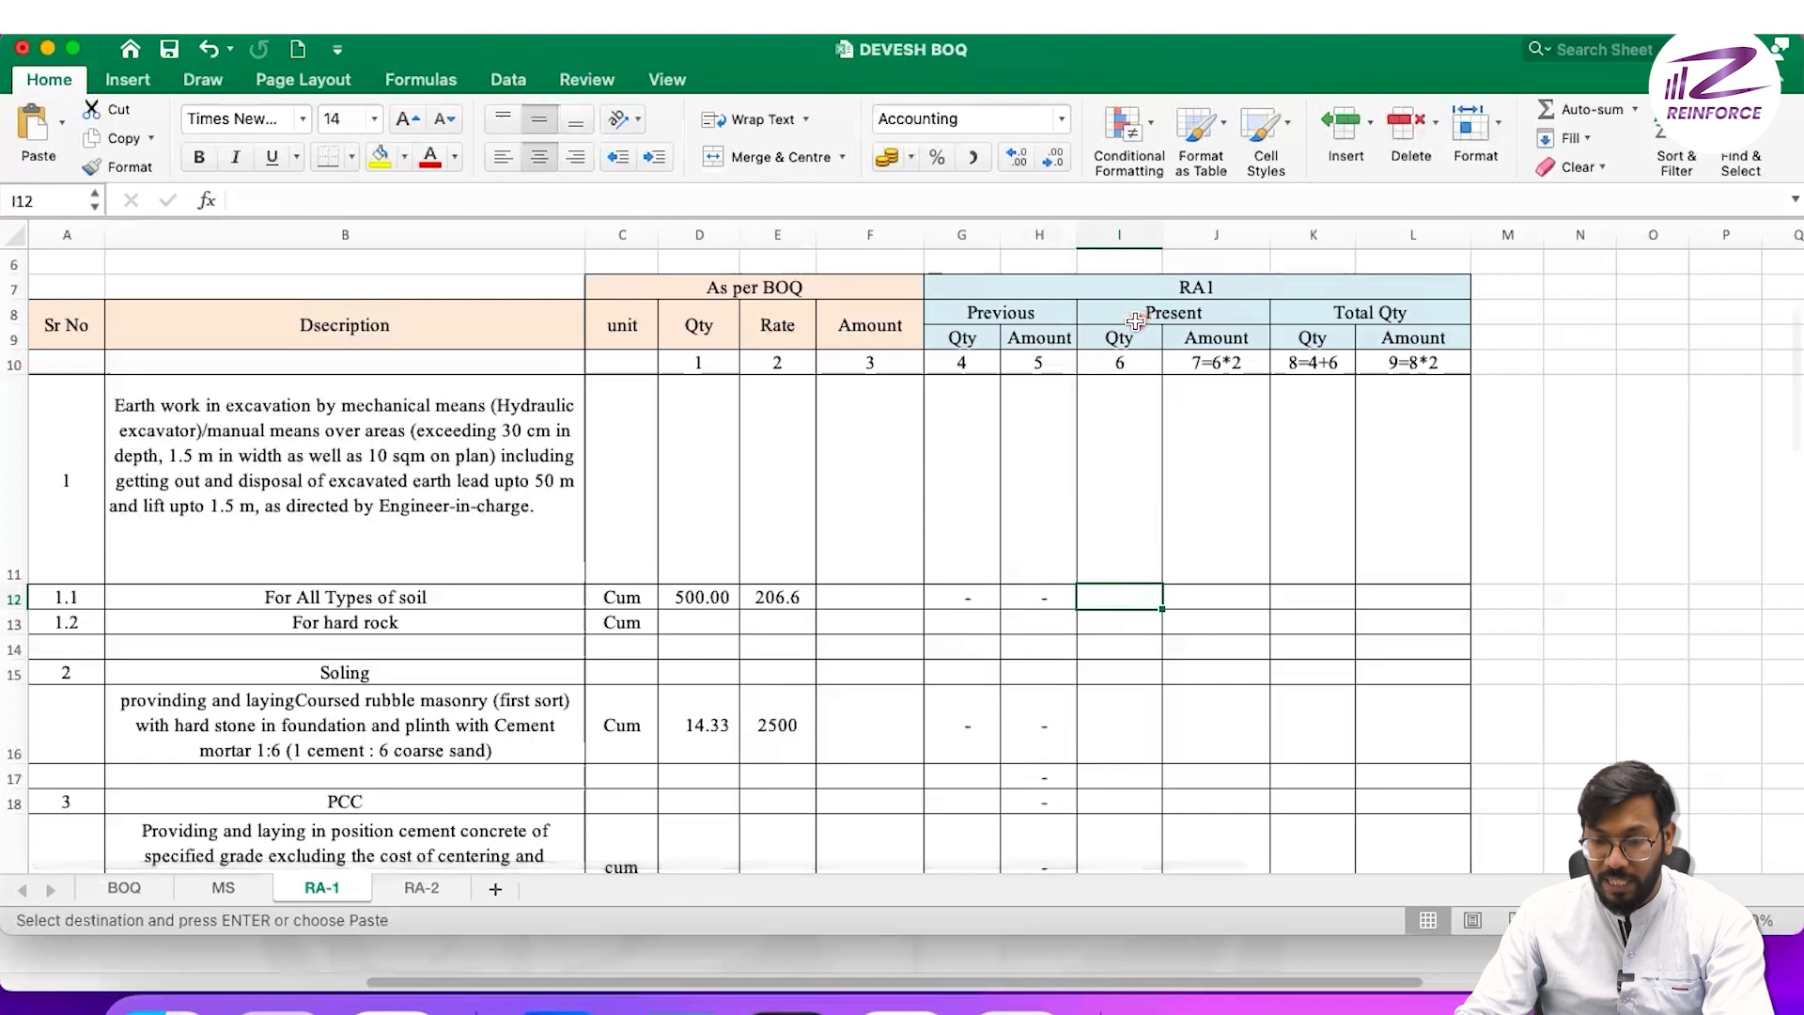
key("Return")
- Calculate the Present amount of item 1.1 by multiplying BOQ rate by present quantity, =E12*I12
left_click(1302, 640)
left_click(1203, 598)
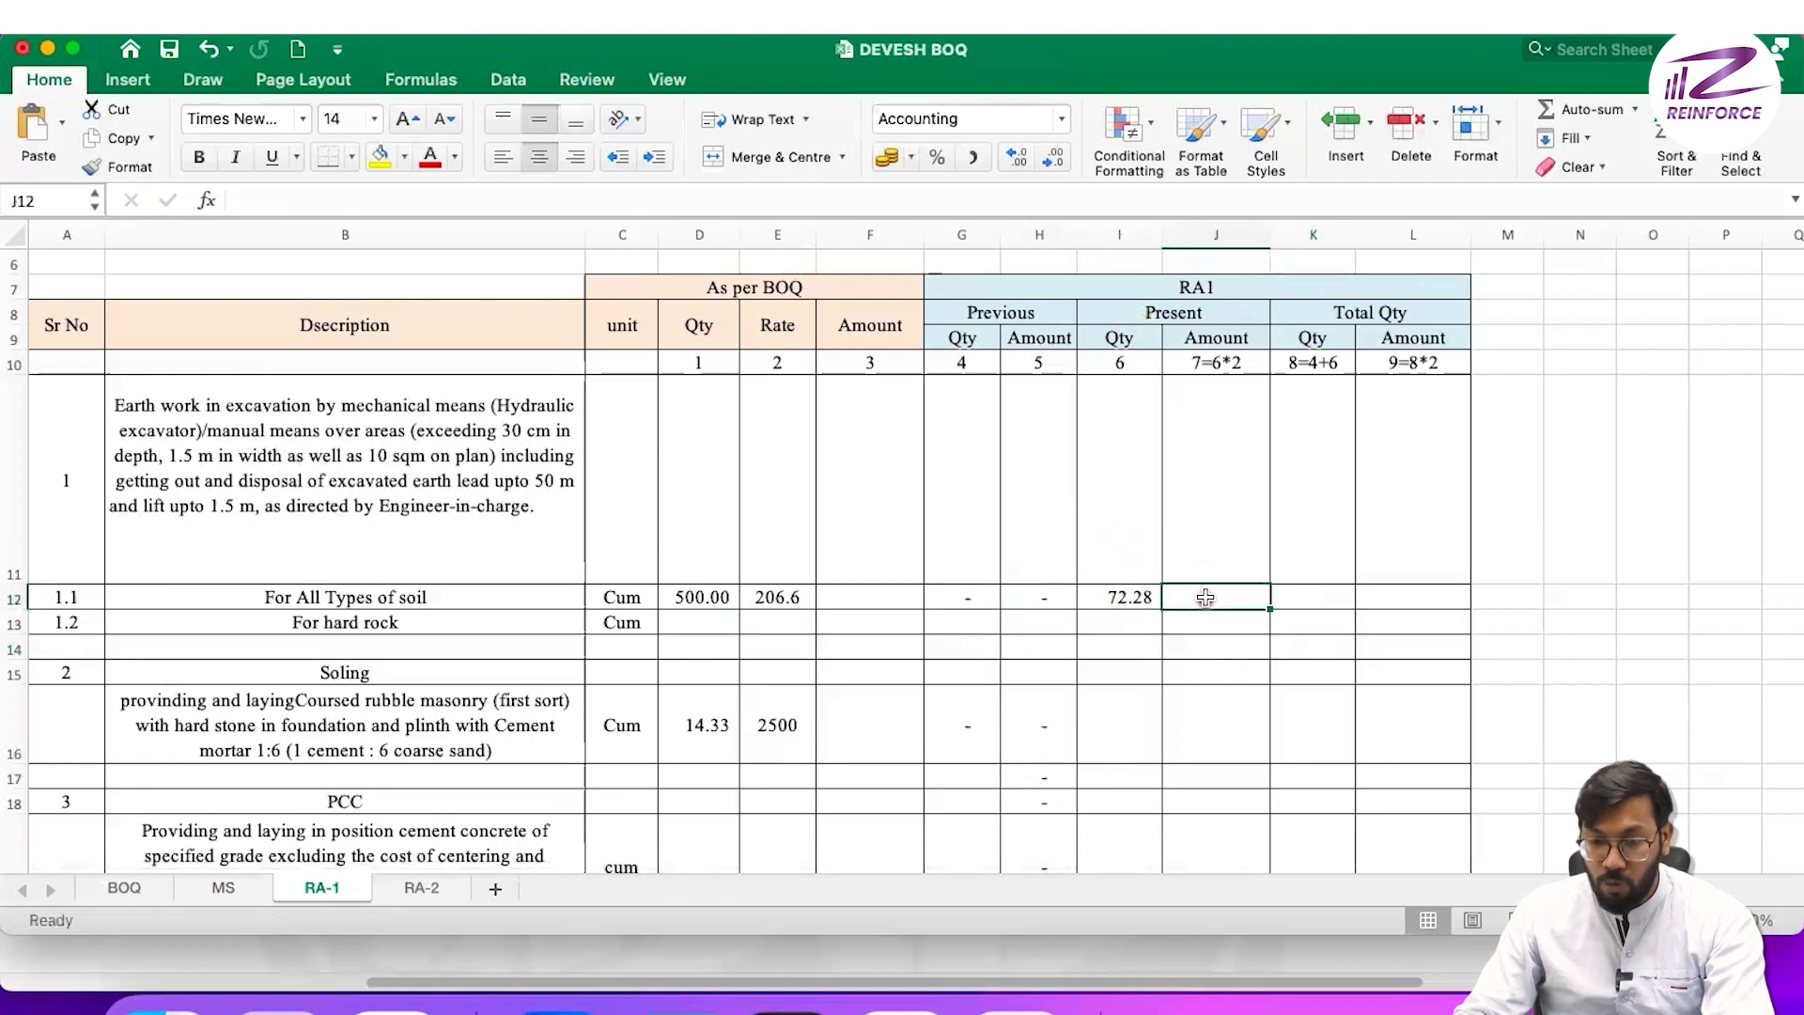
left_click(771, 594)
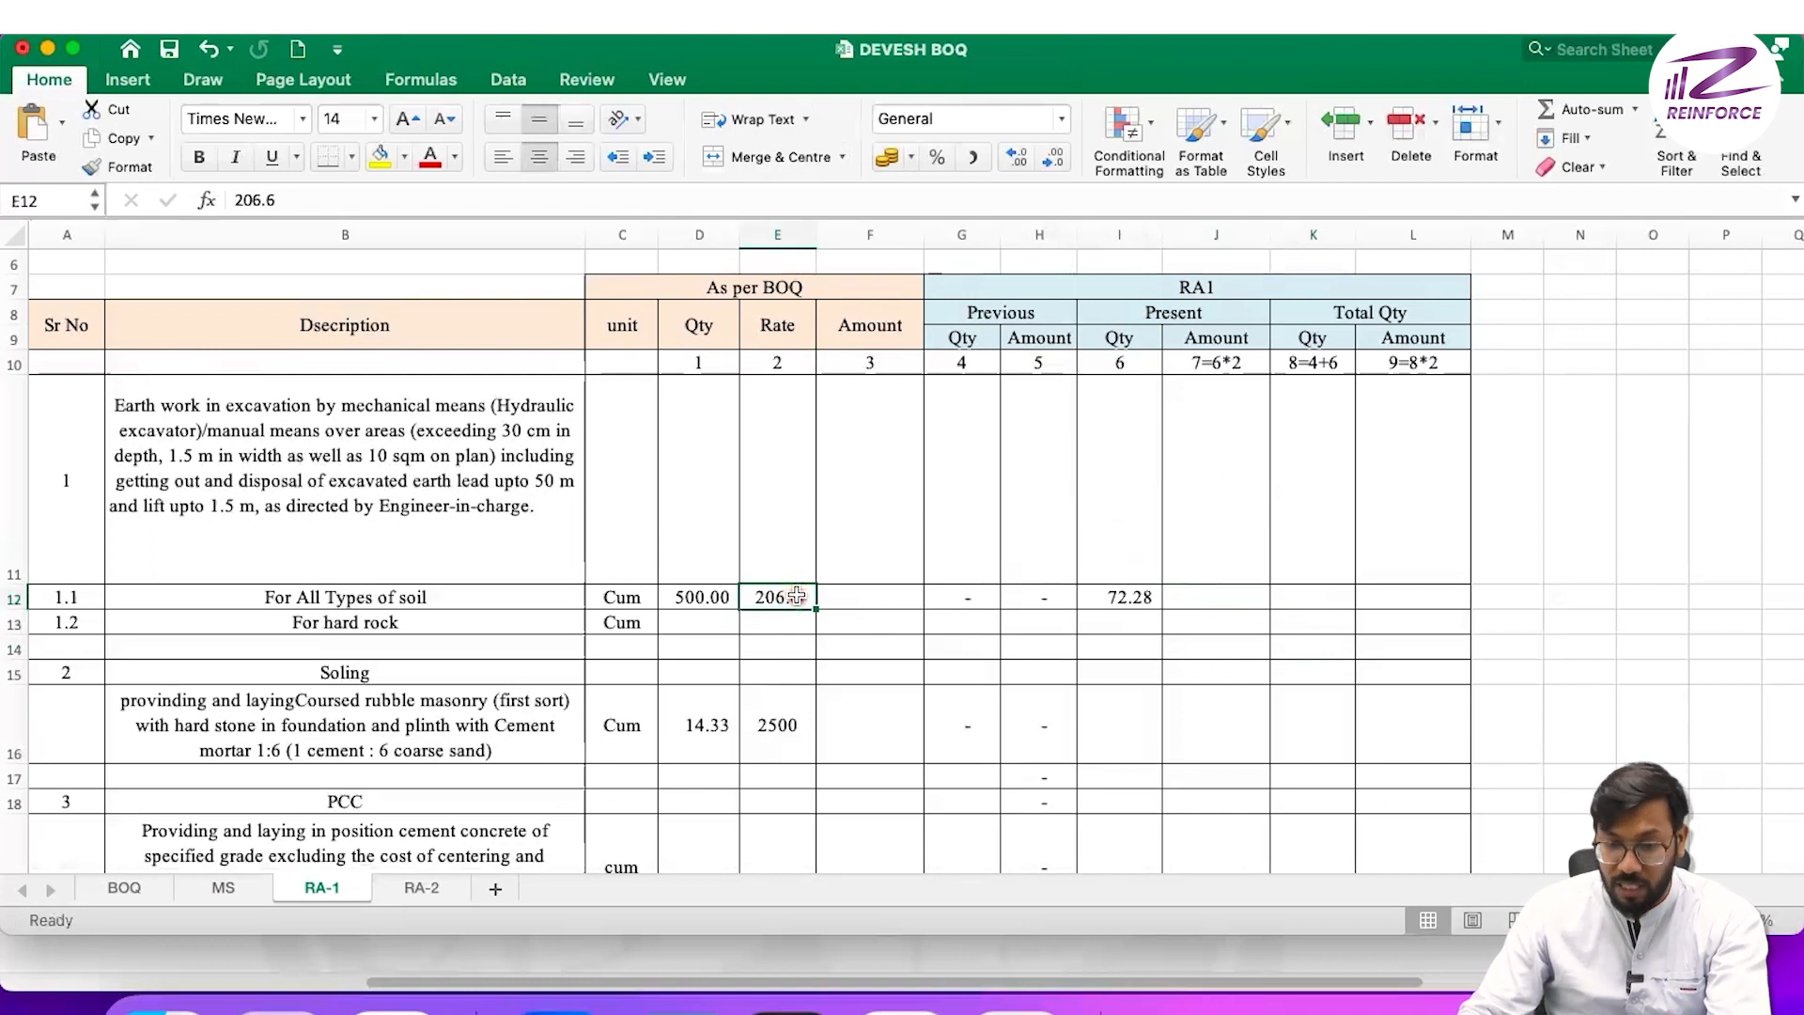
left_click(1202, 598)
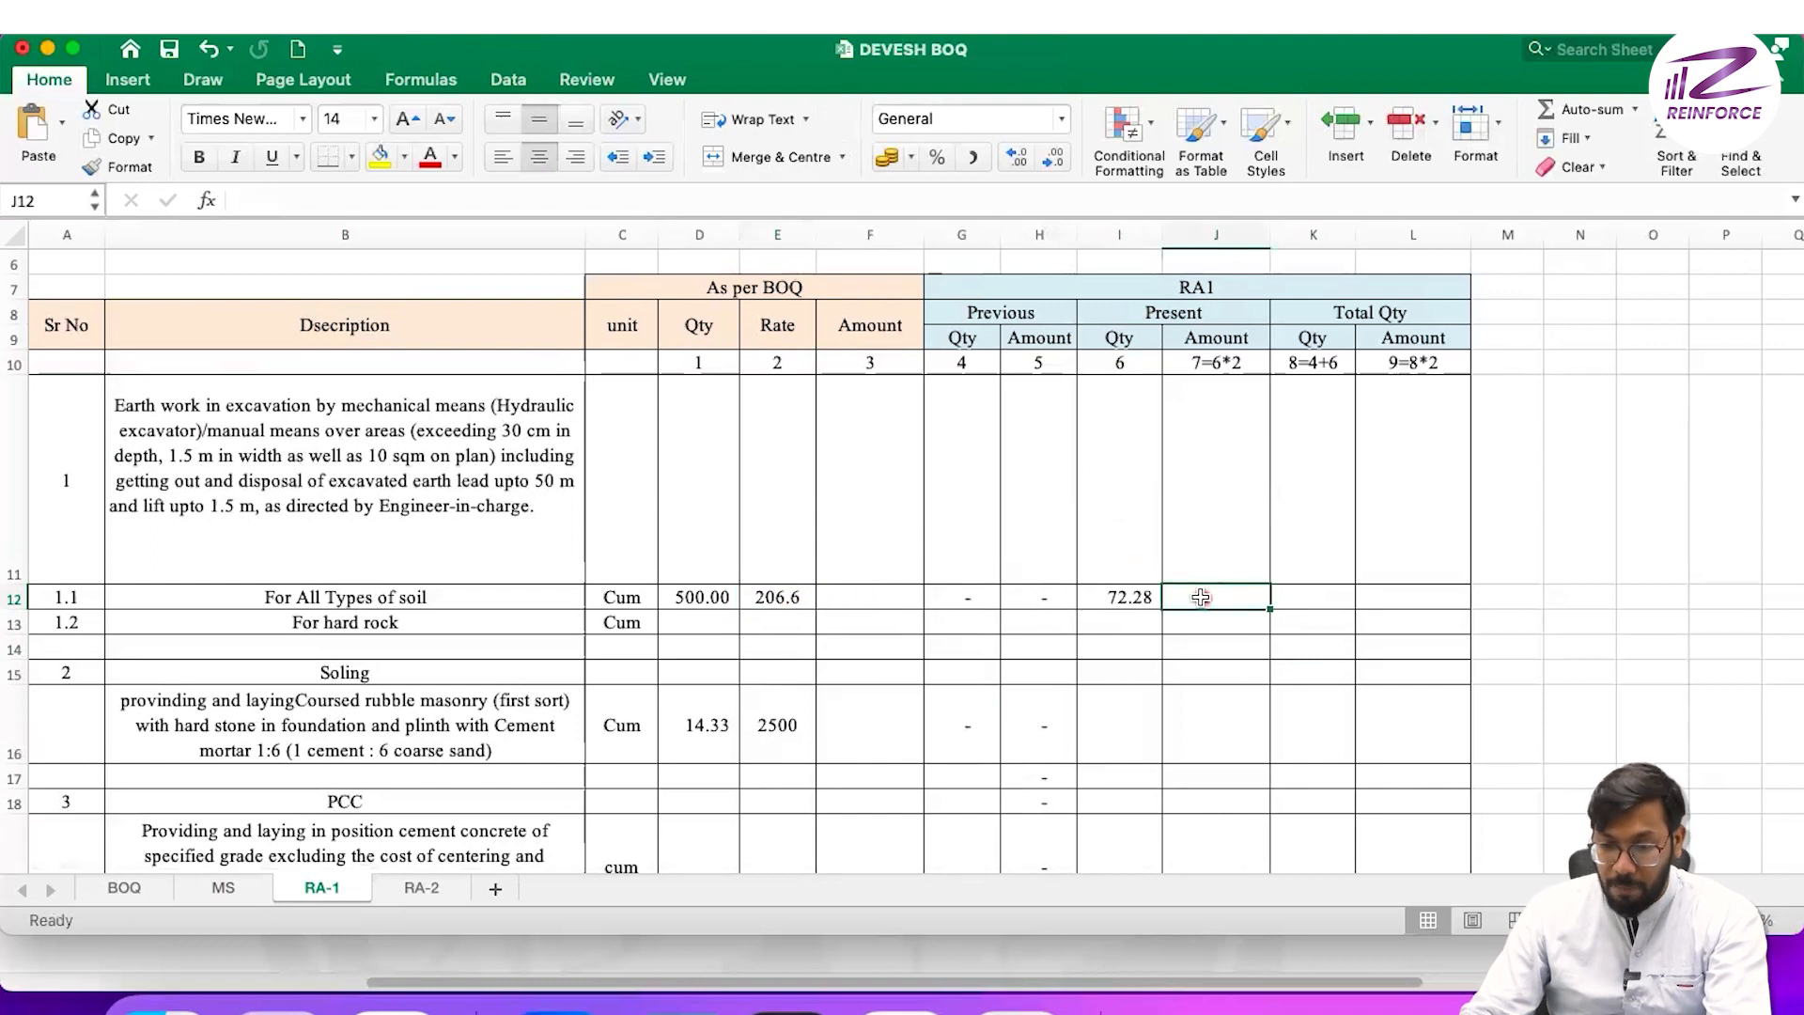
type("=")
left_click(792, 593)
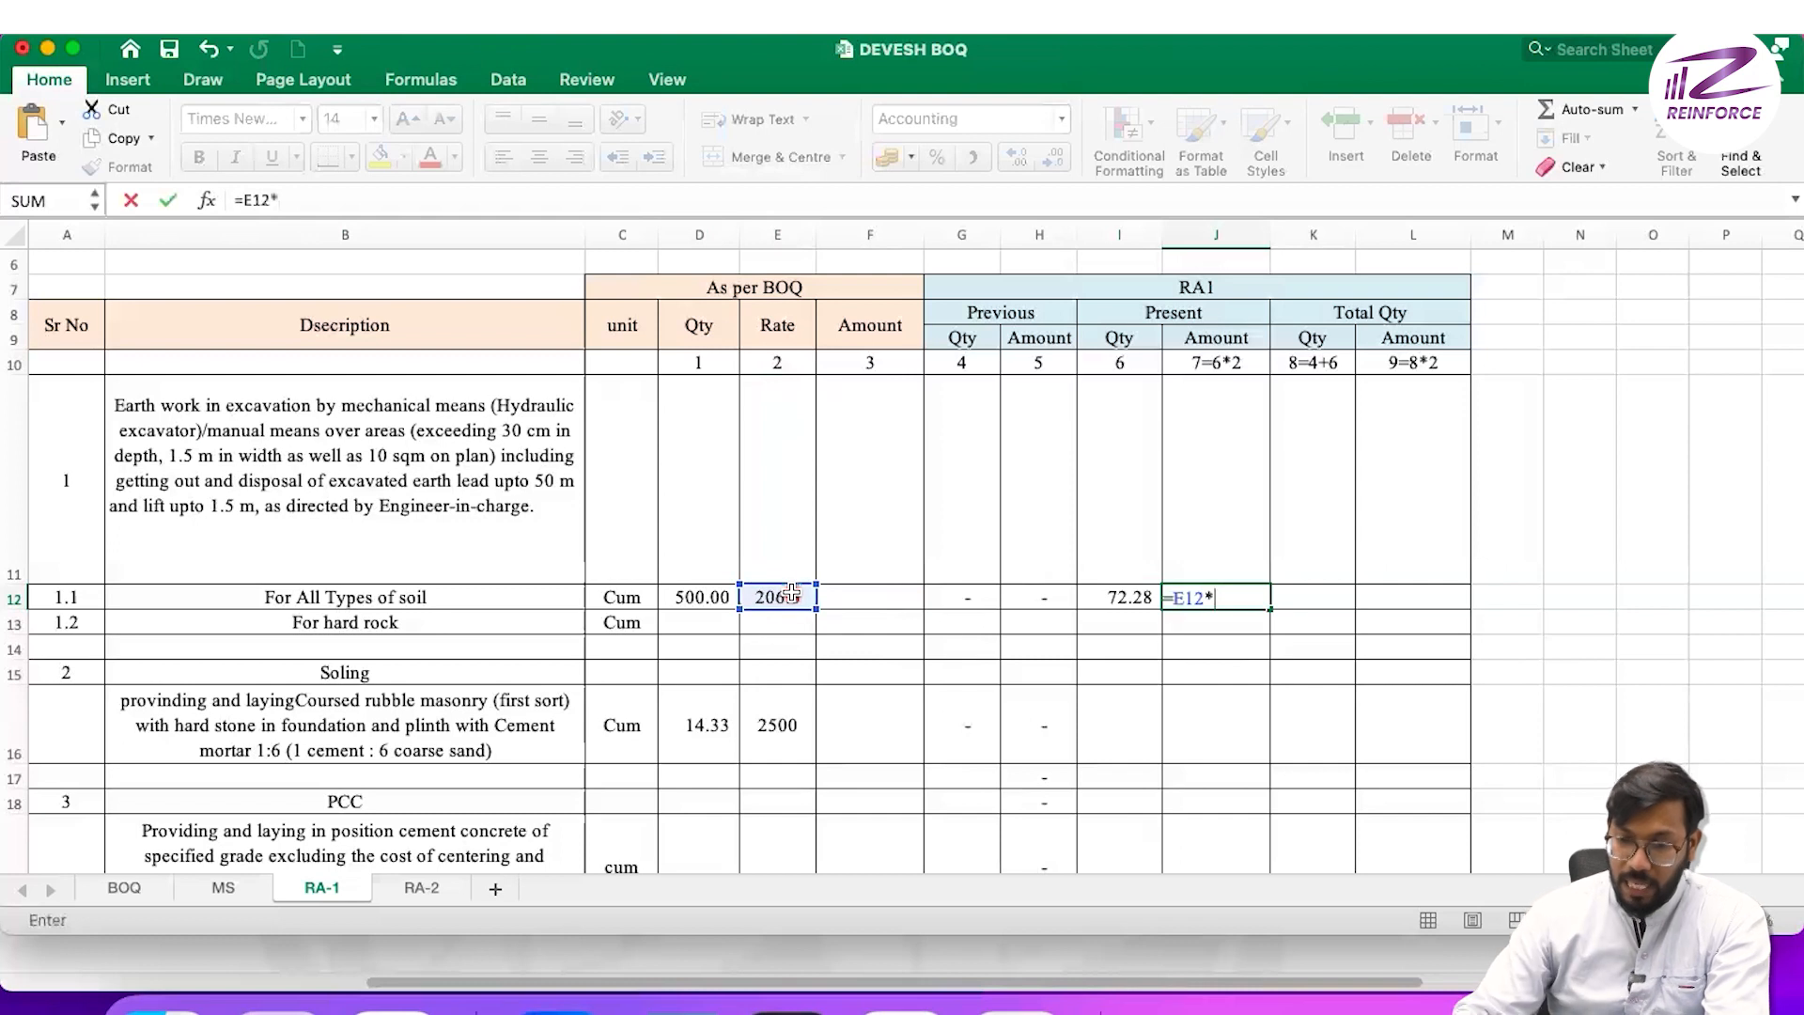
type("*")
left_click(1148, 598)
key("Return")
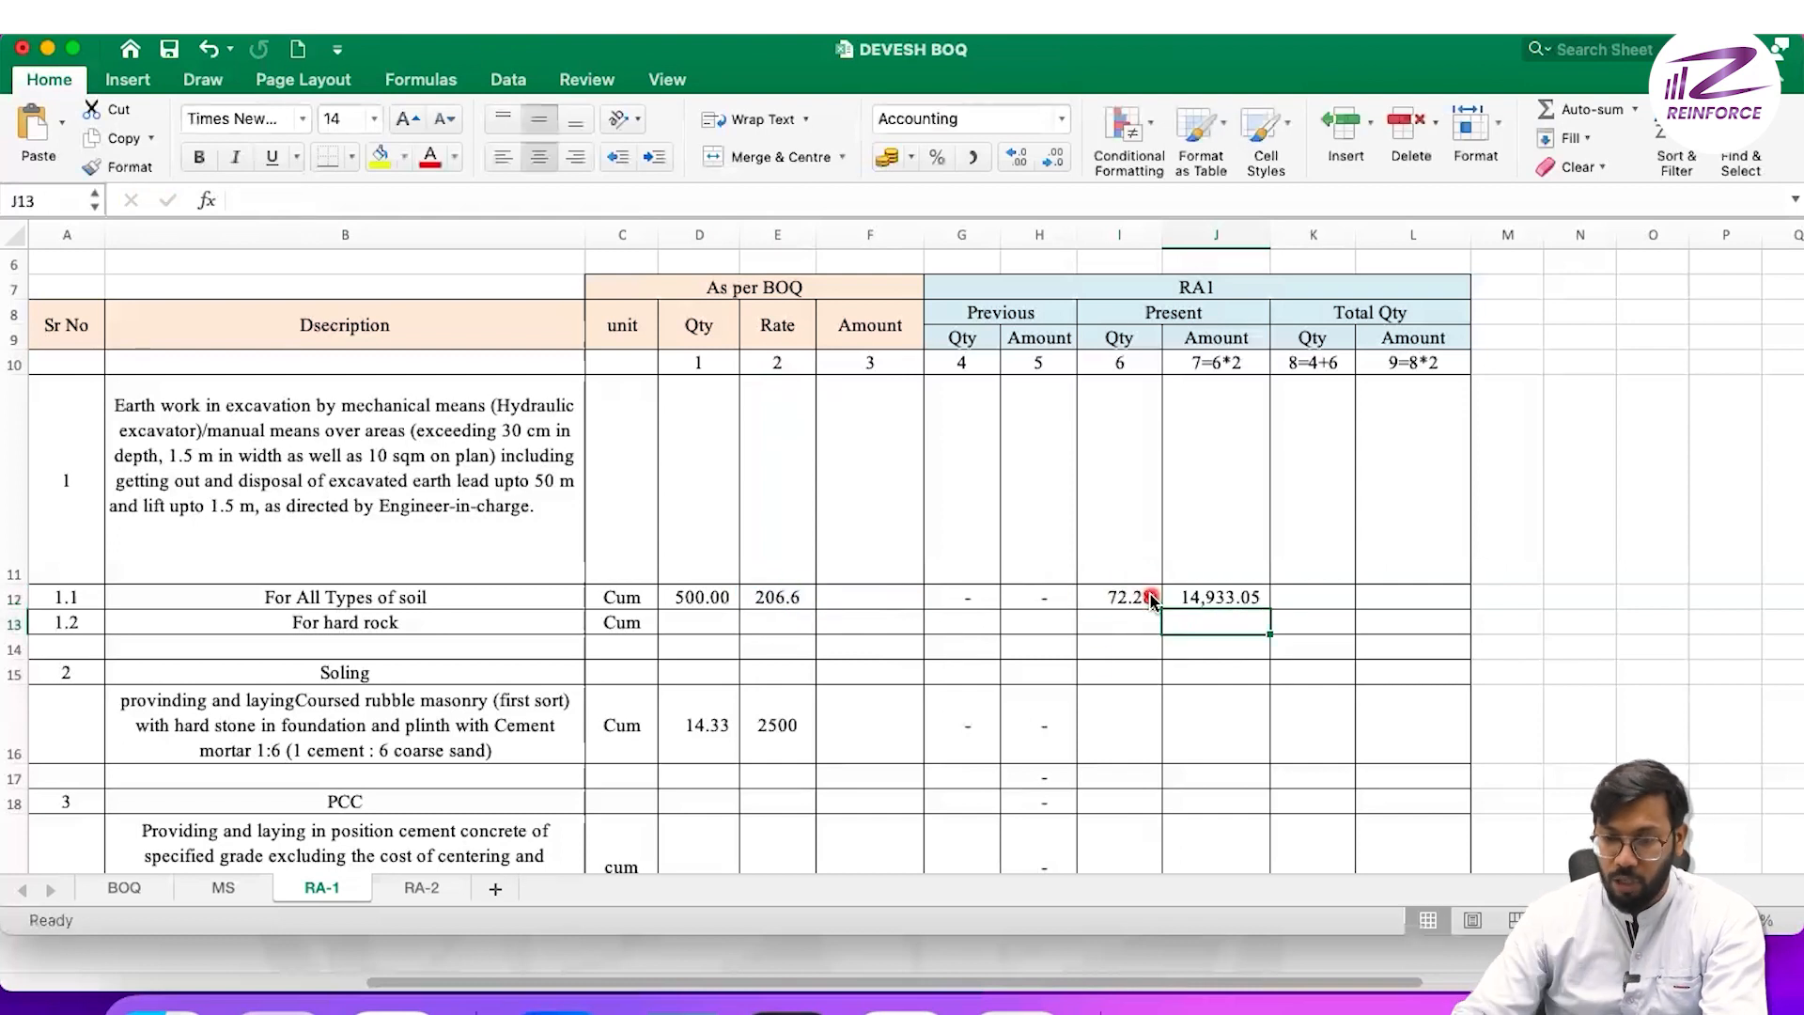
left_click(1201, 598)
- Calculate the total quantity of item 1.1 as previous plus present quantity, =G12+I12, following the heading 8=4+6
left_click(1383, 316)
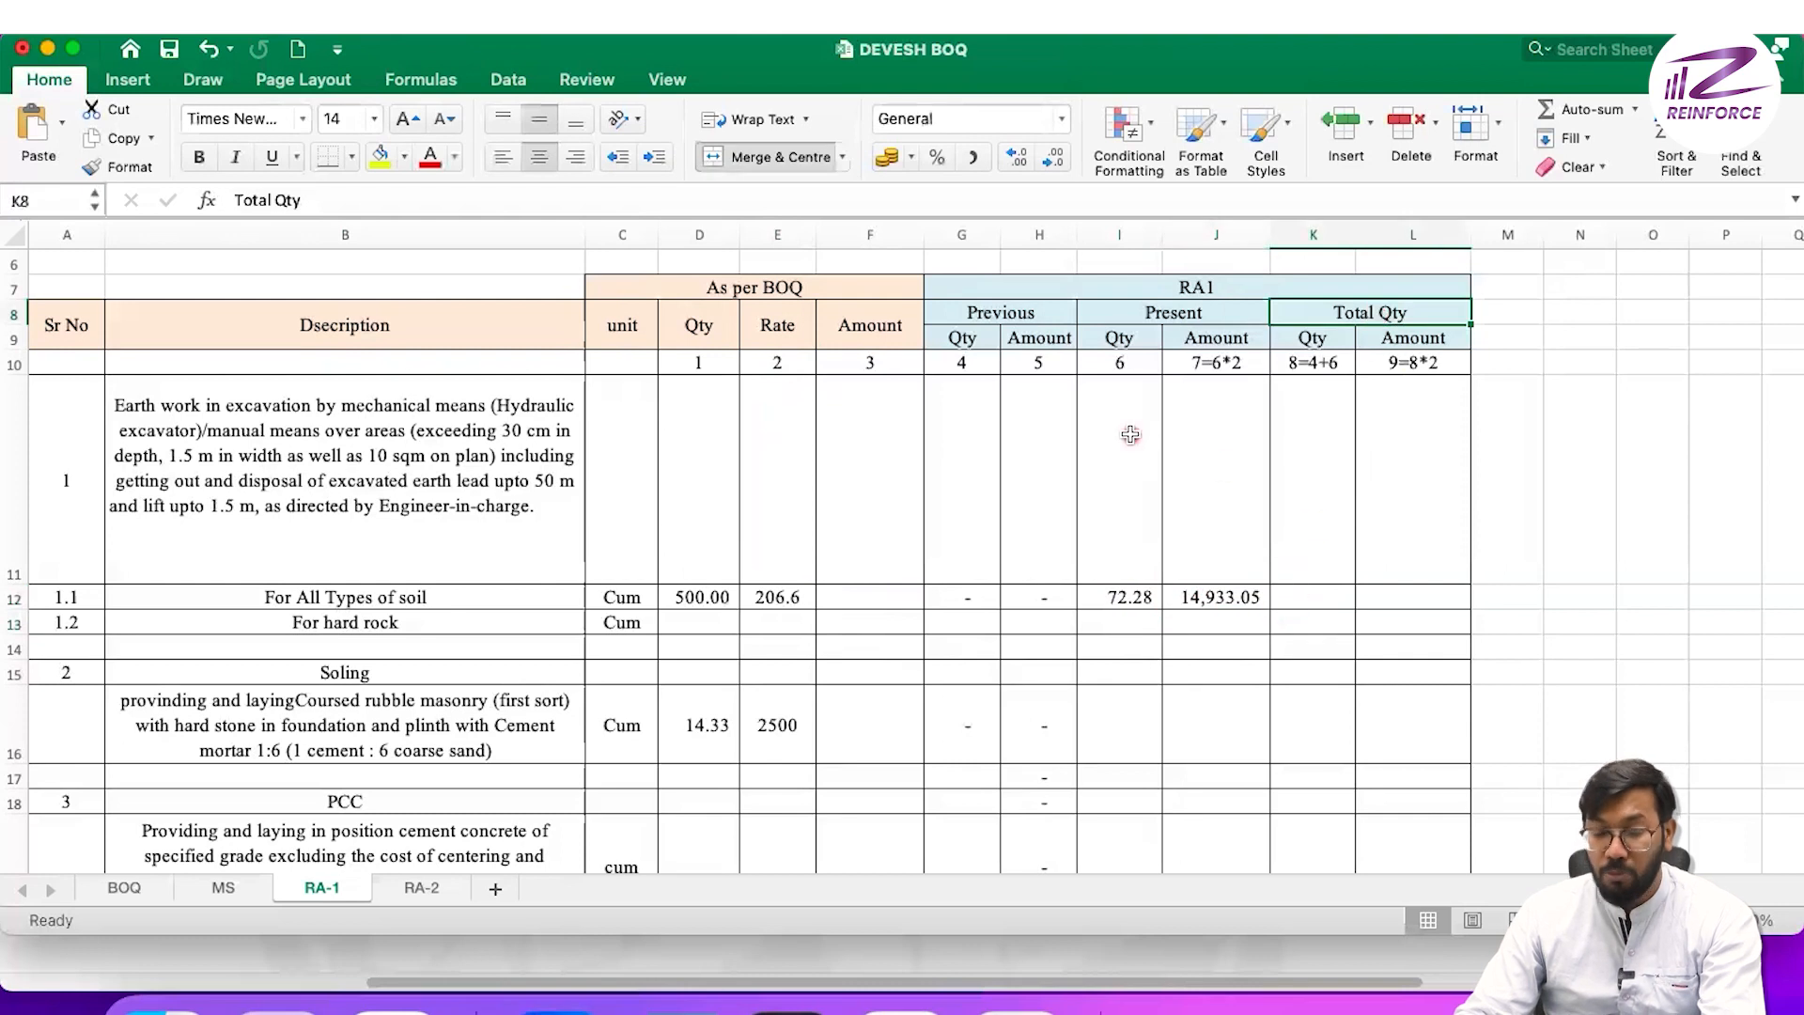
left_click_drag(701, 363, 1419, 362)
left_click(1578, 363)
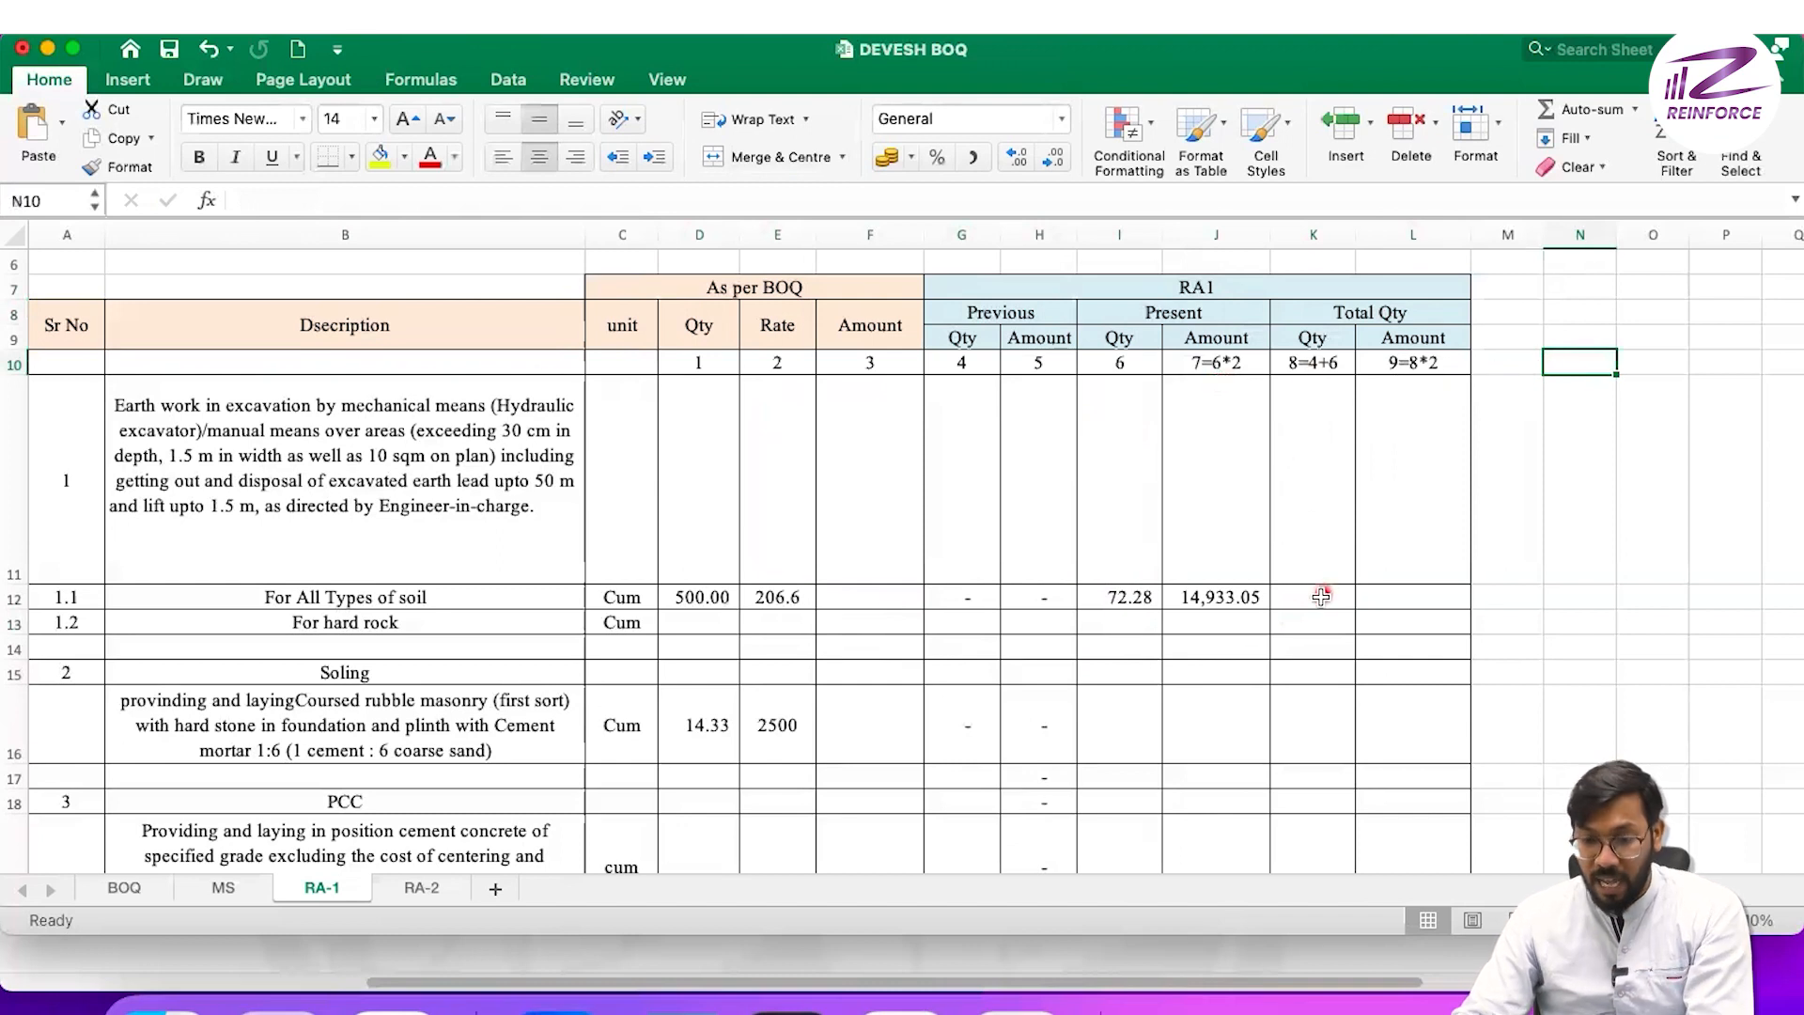
left_click(1325, 340)
left_click(1324, 363)
left_click(1320, 598)
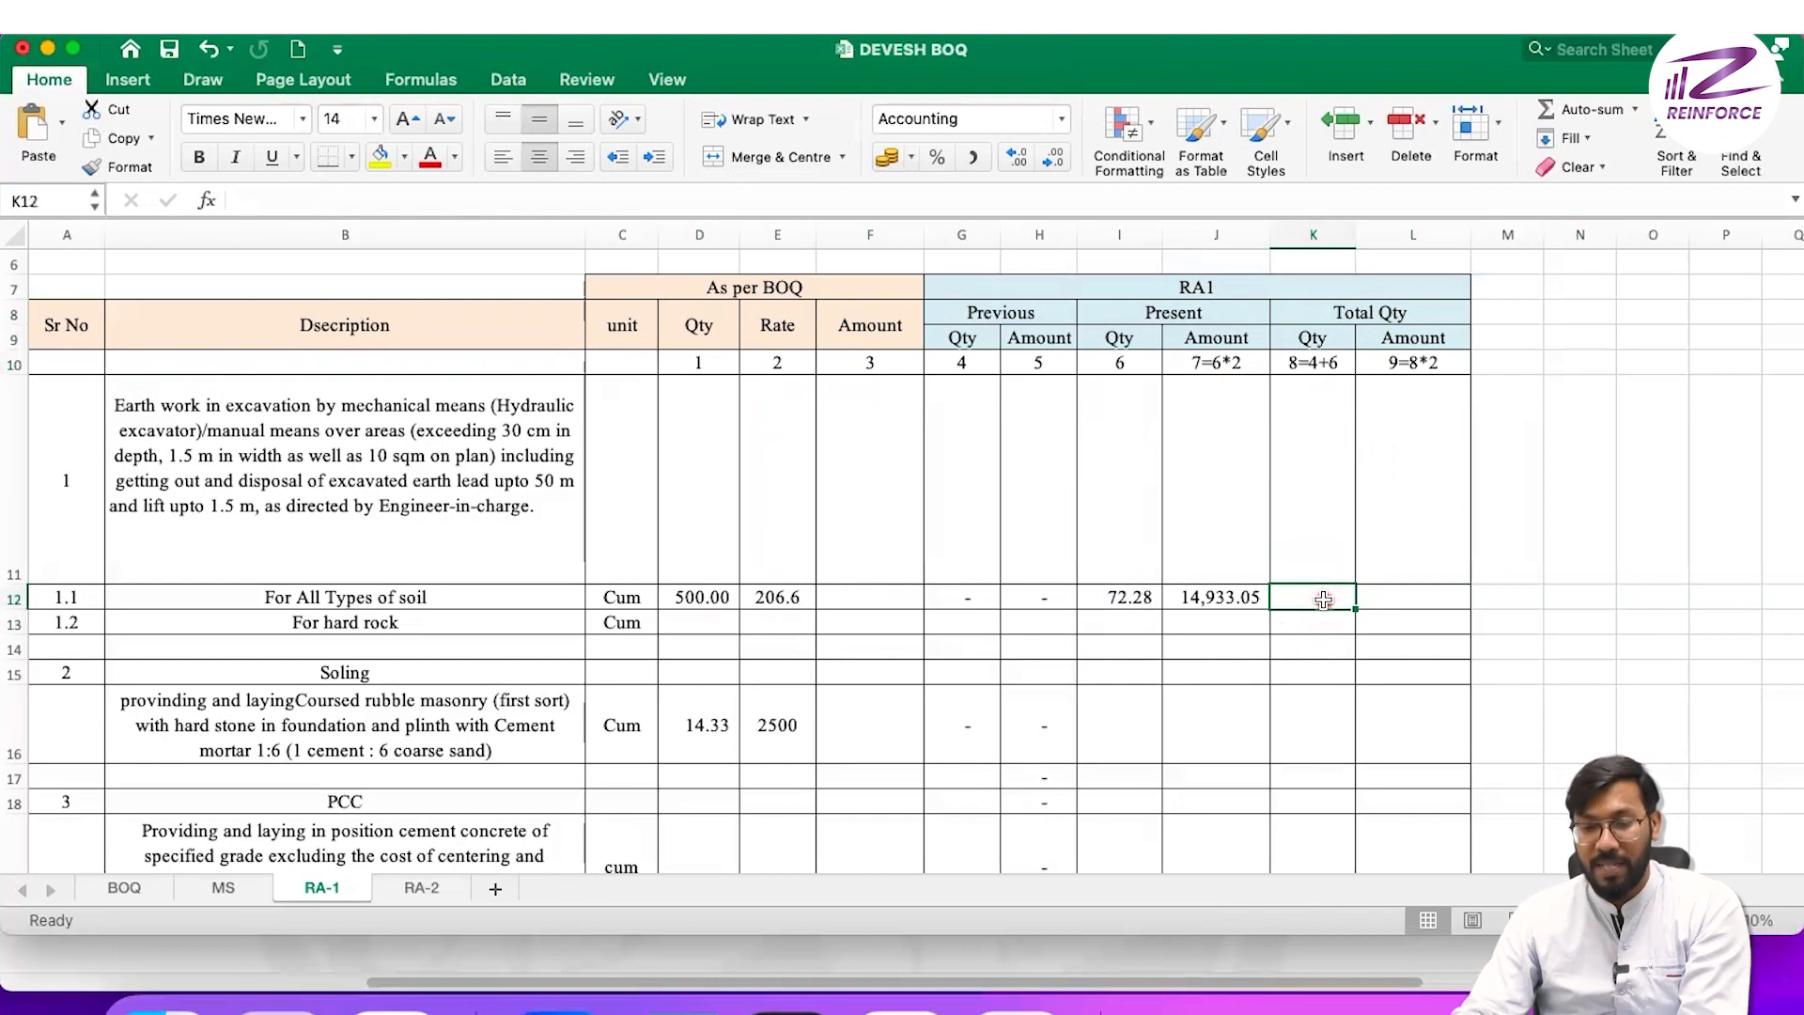
type("=")
left_click(1301, 524)
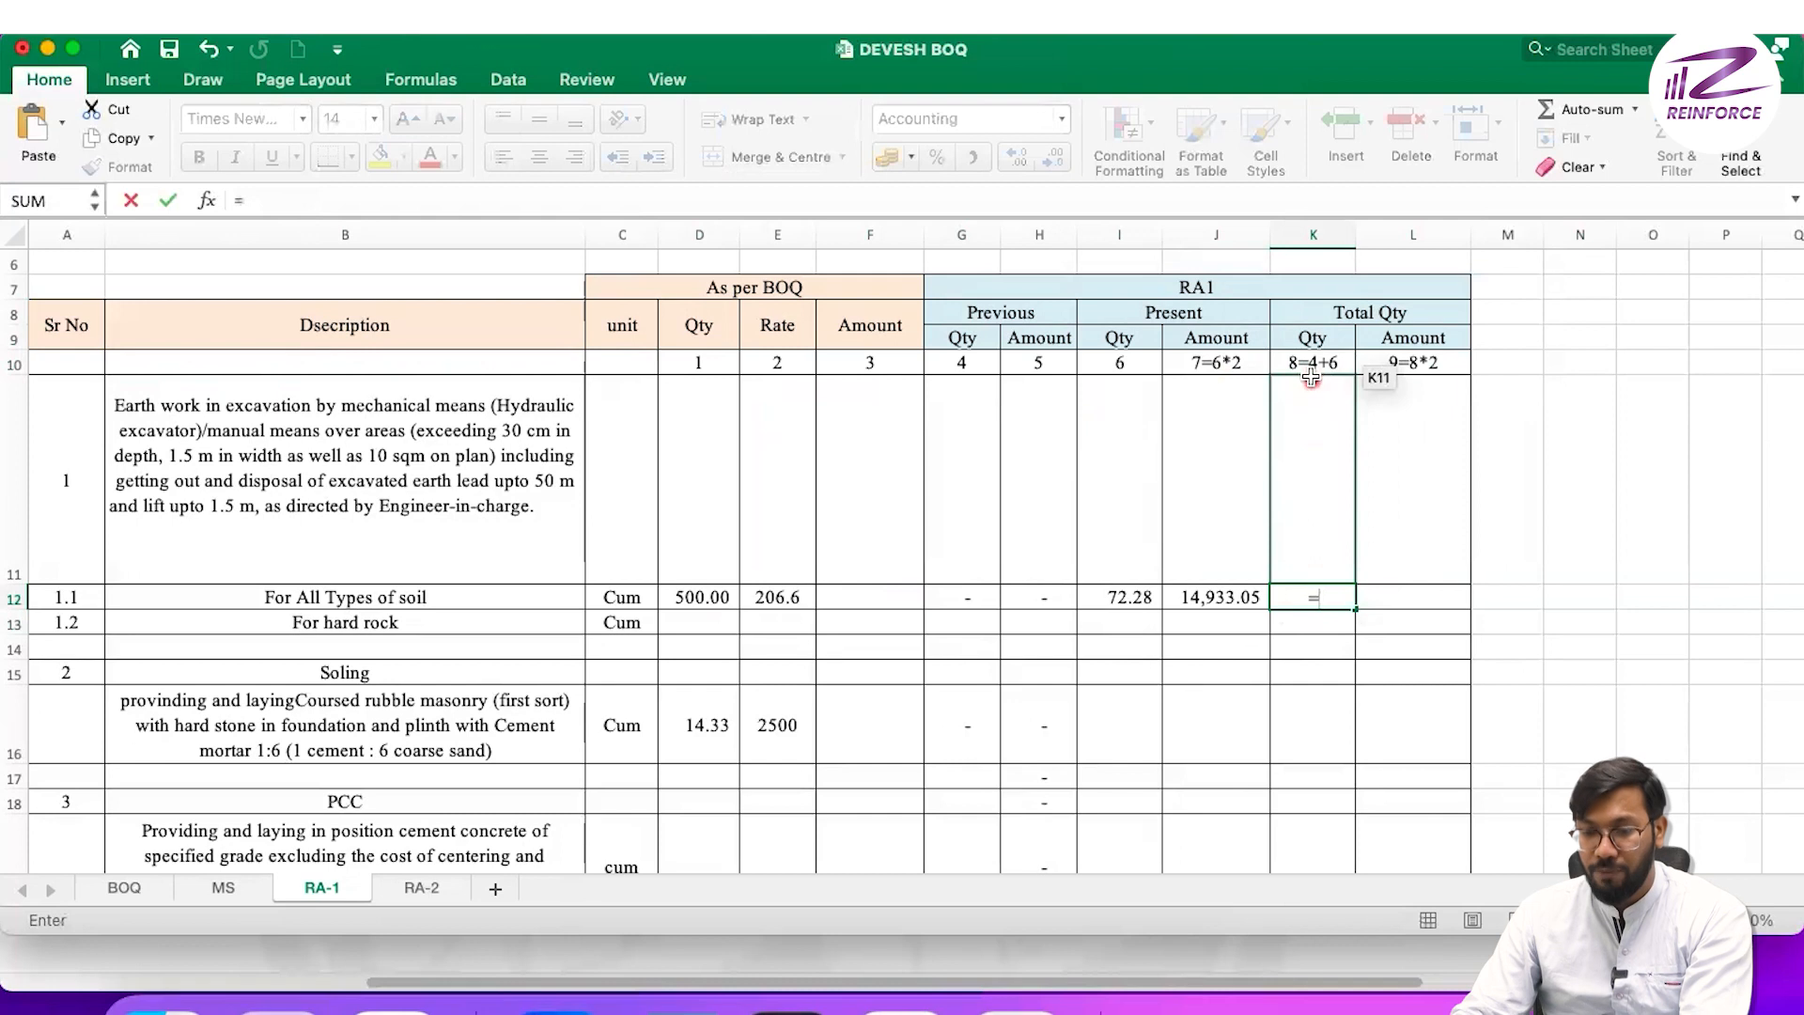
left_click(970, 597)
type("+")
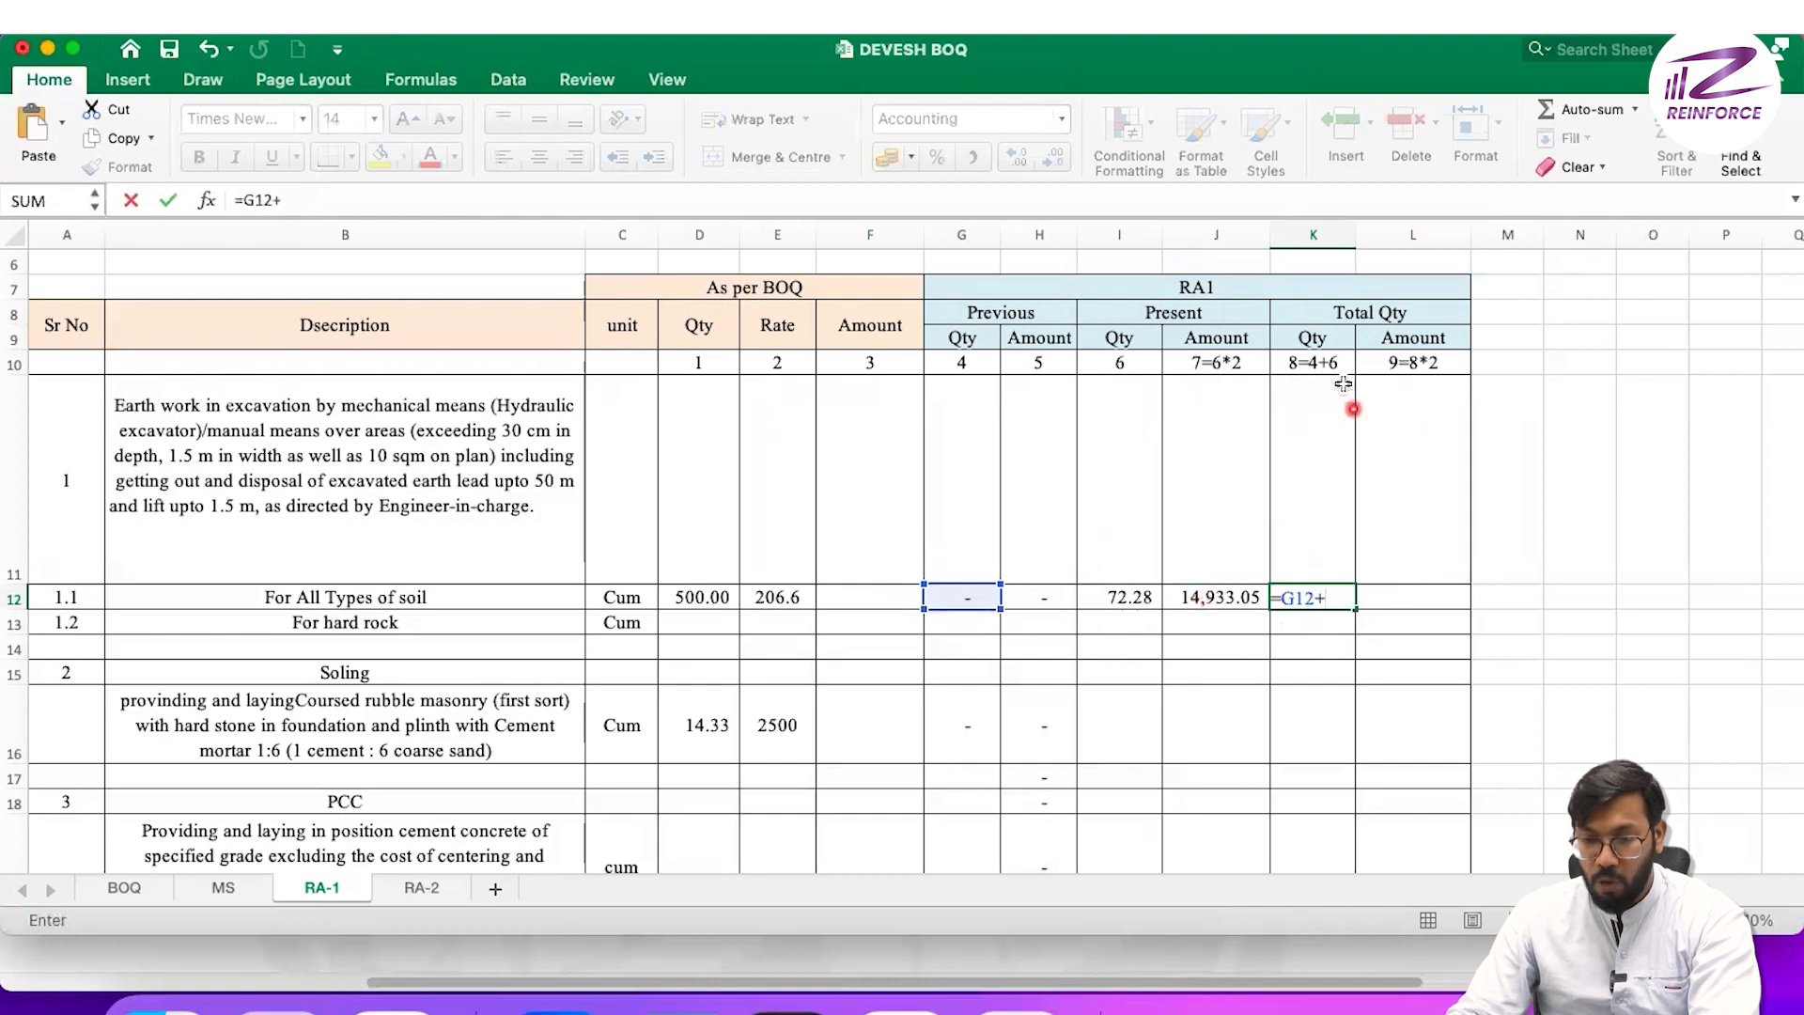
left_click(1137, 598)
key("Return")
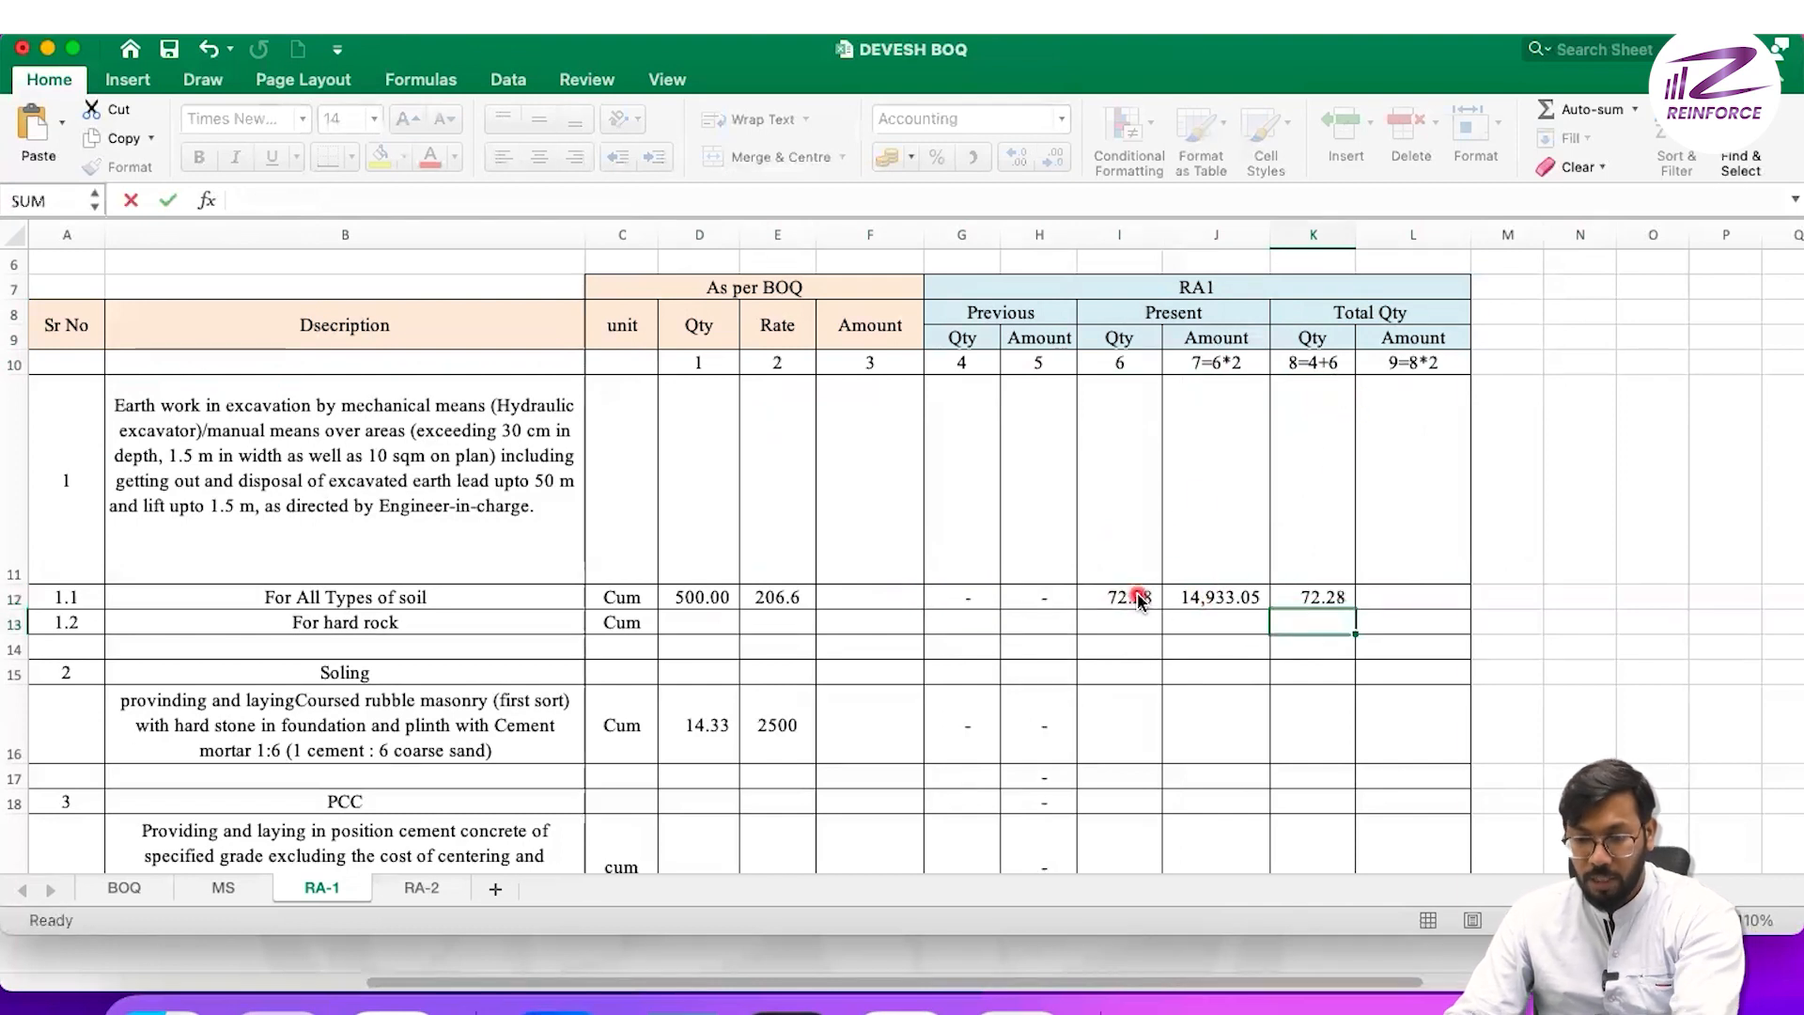
- Calculate the total amount of item 1.1 by multiplying BOQ rate by total quantity, =E12*K12
left_click(1316, 595)
left_click(1439, 598)
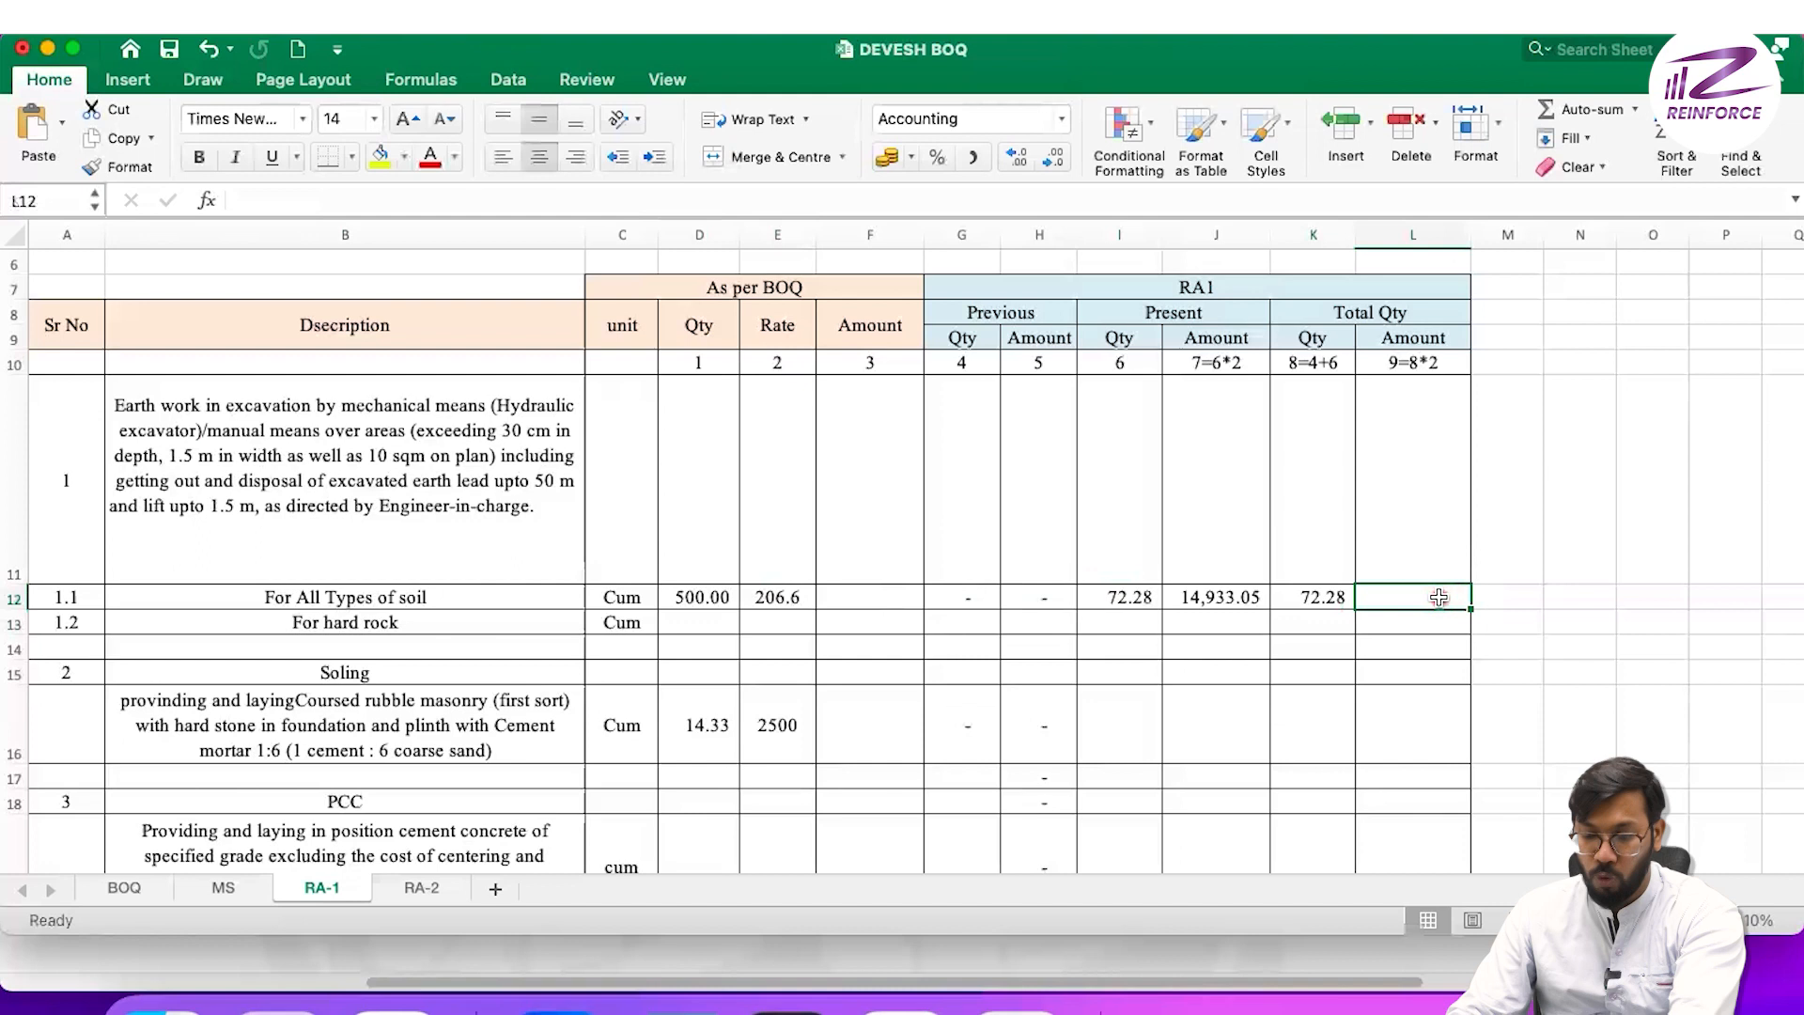
type("=")
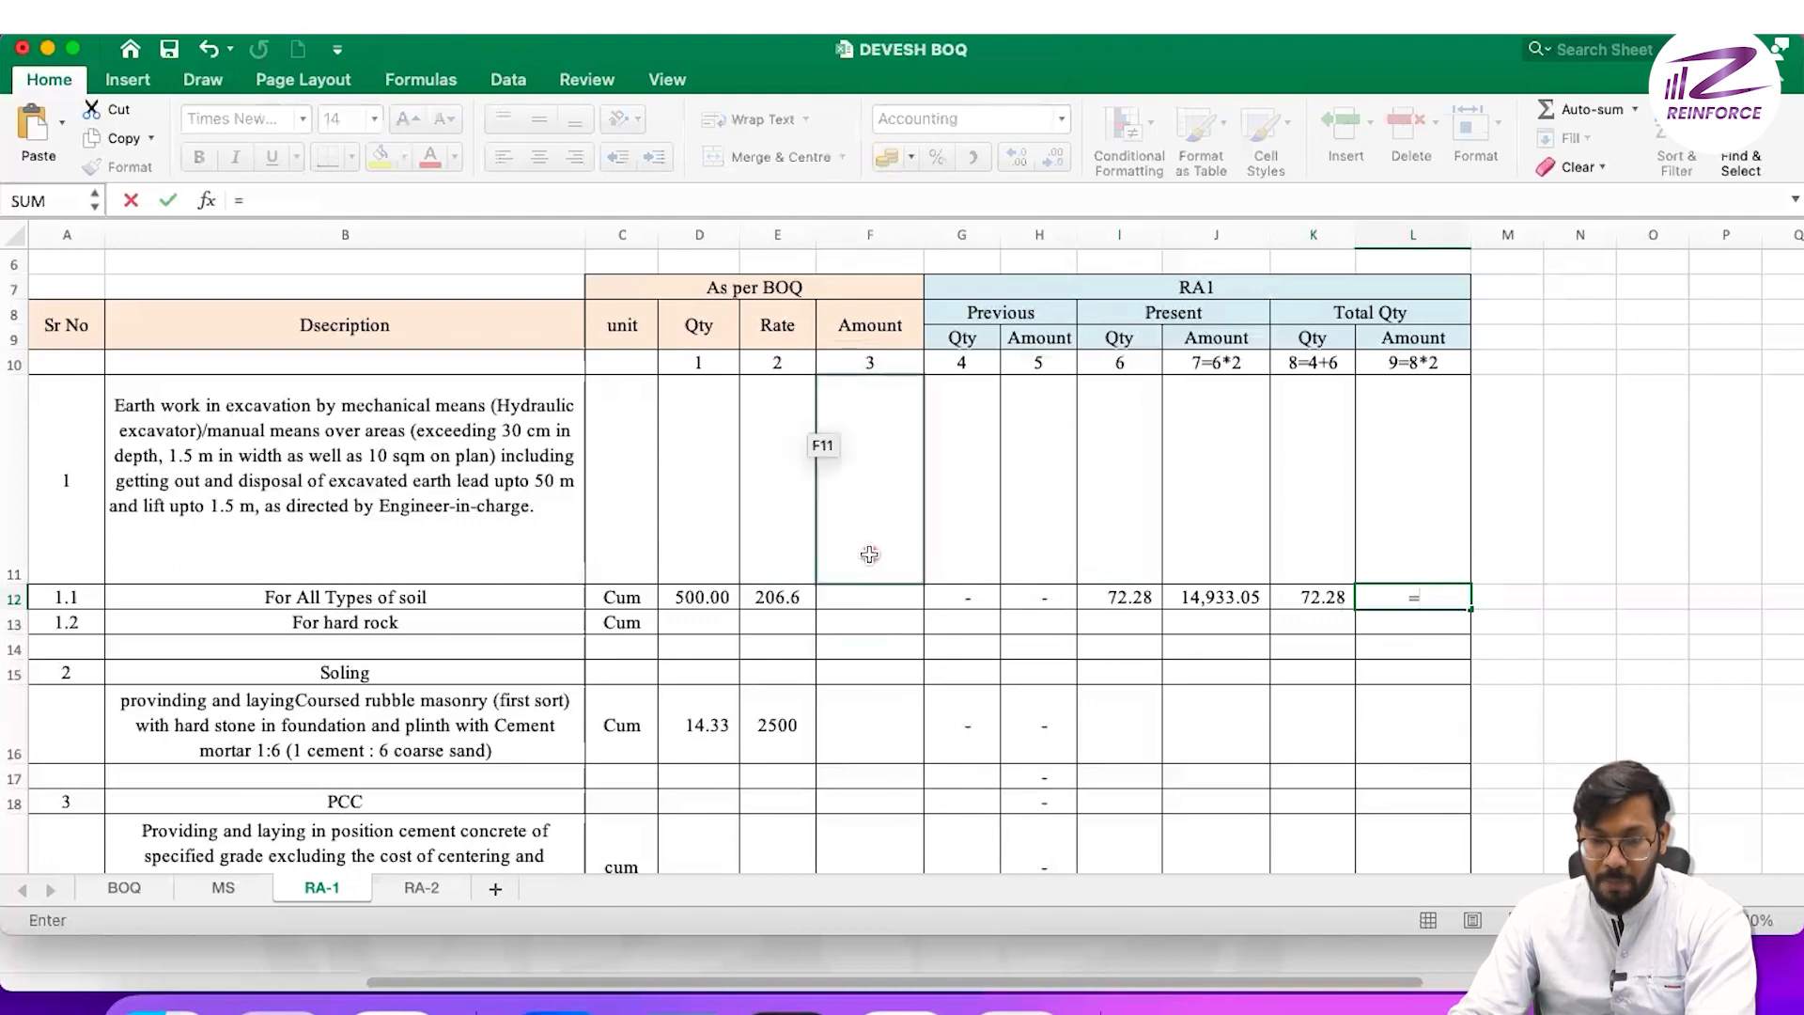
left_click(798, 594)
type("*")
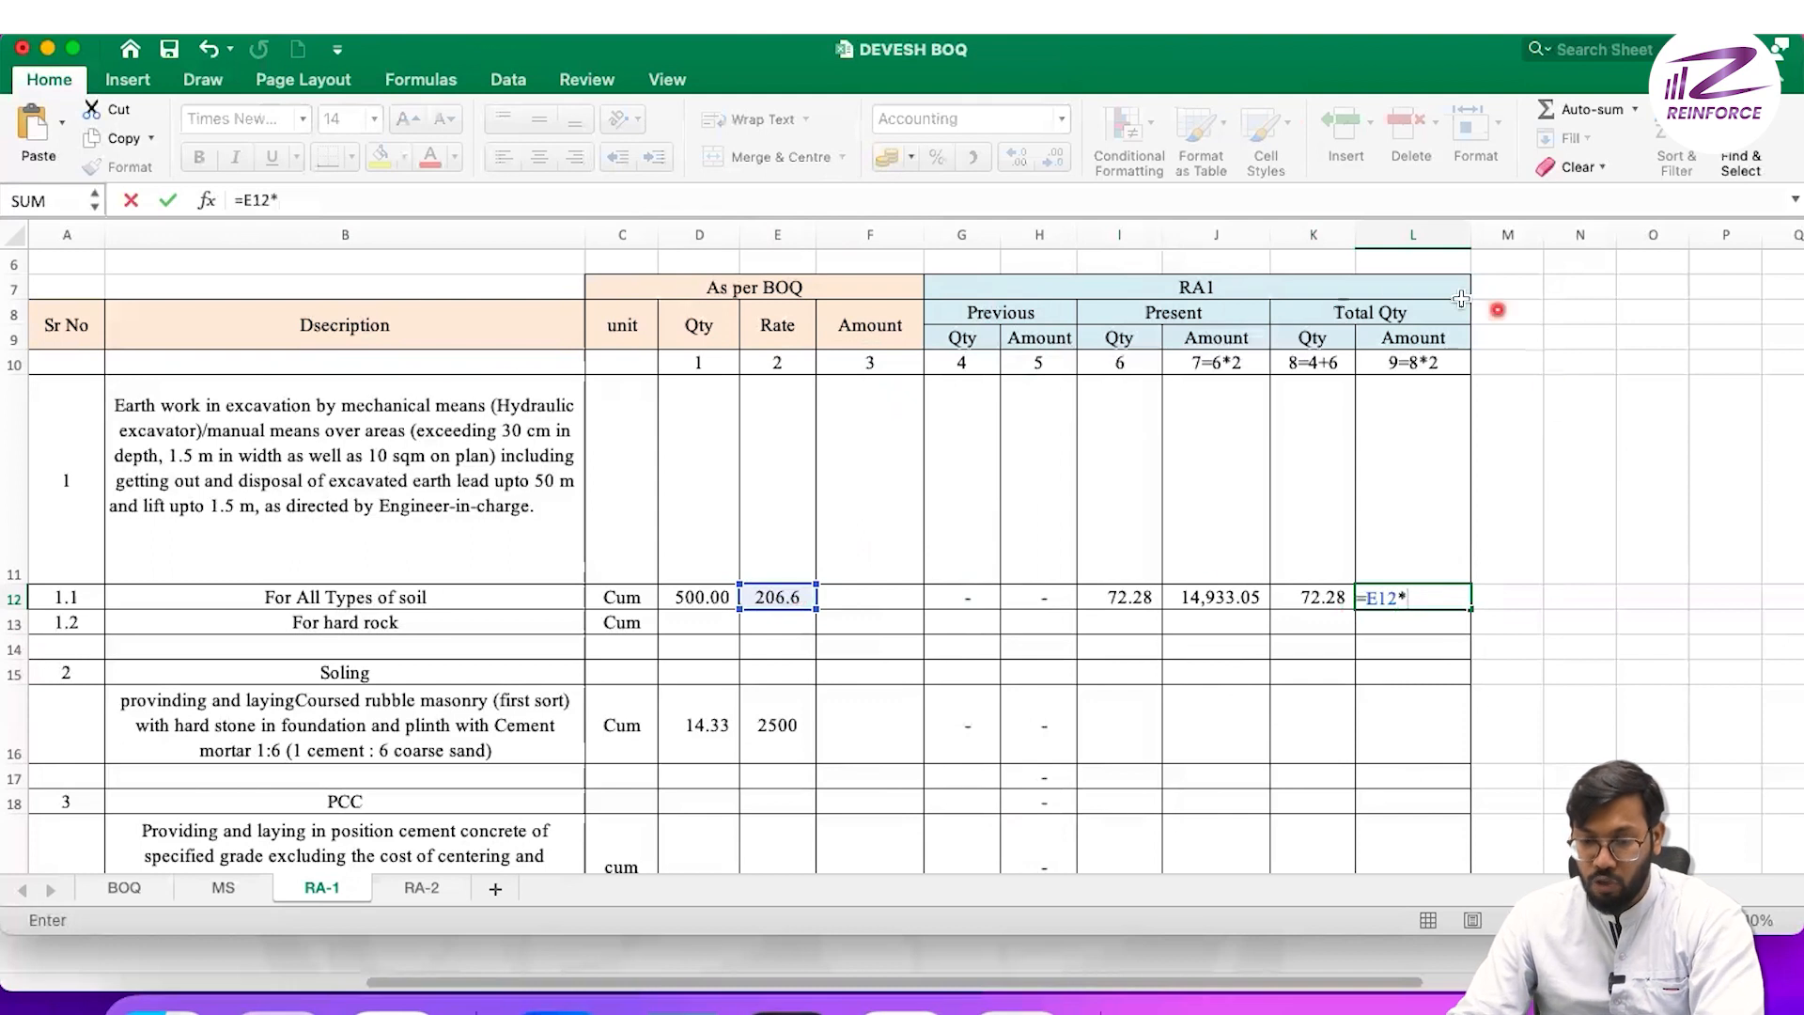
left_click(1301, 599)
key("Return")
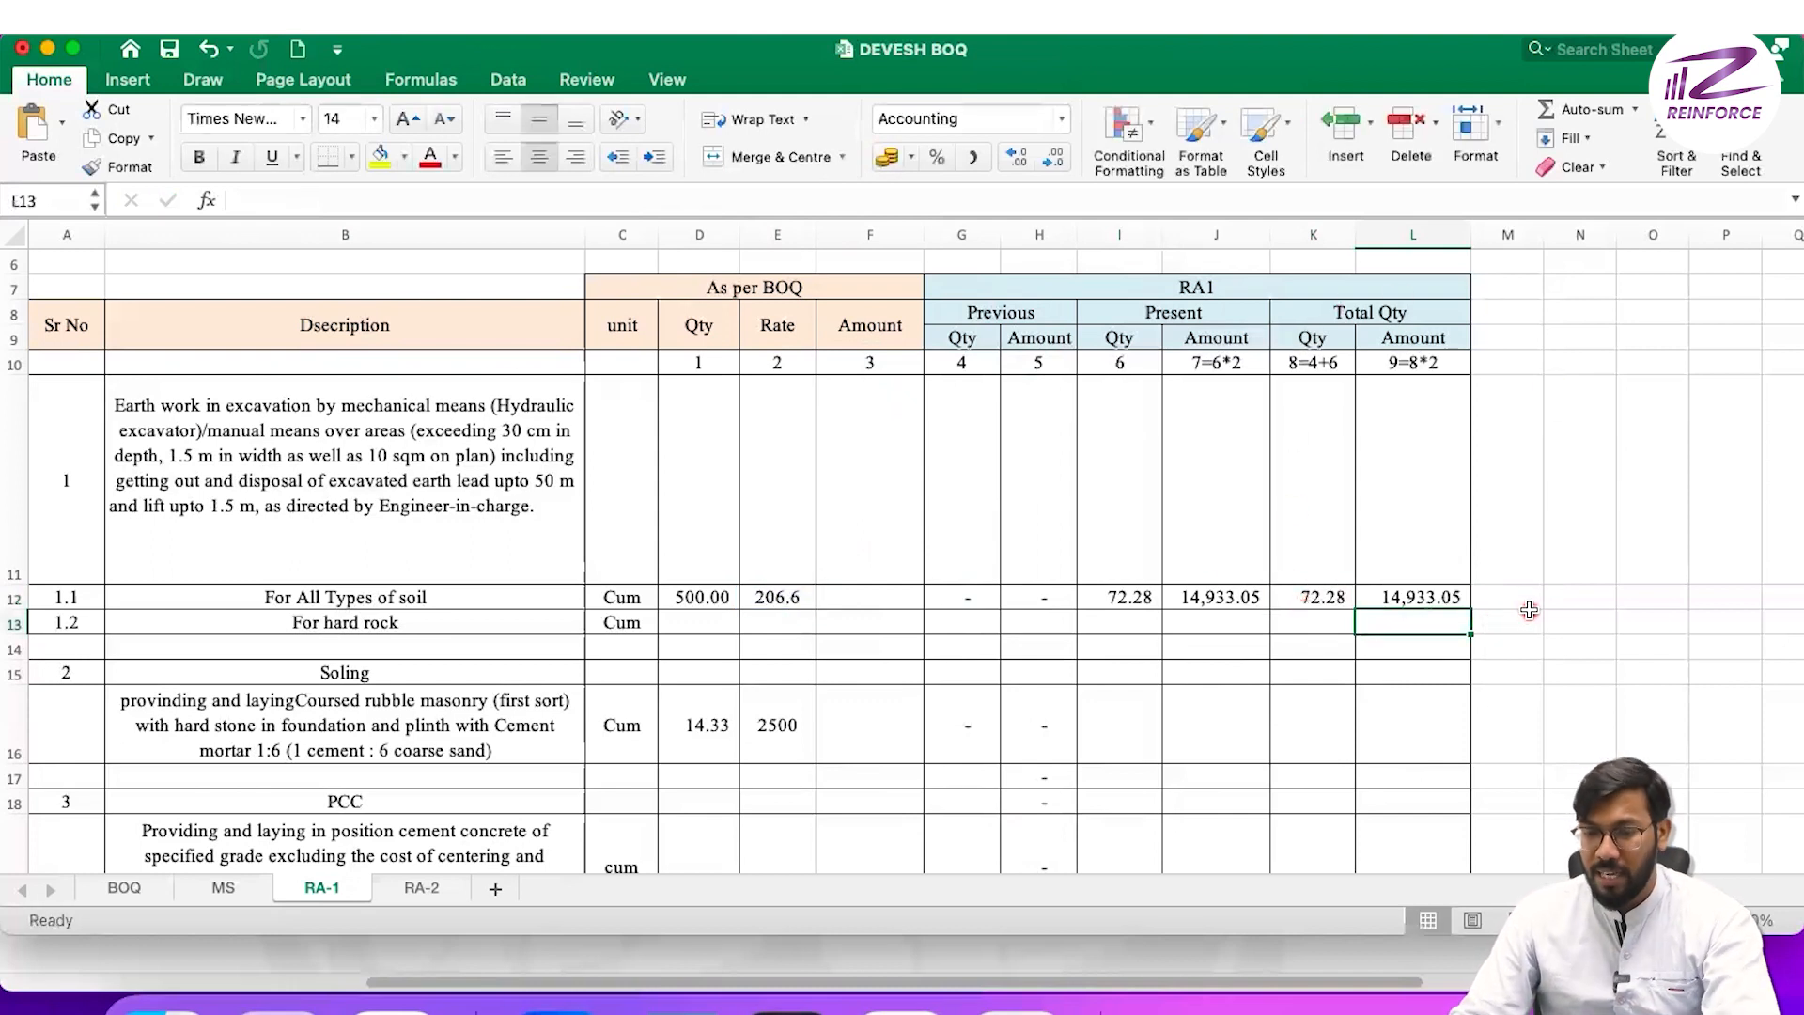
- Copy the zero Previous quantity and amount of item 1.1 to the Soling item's rubble masonry row
scroll(1473, 587, "down", 3)
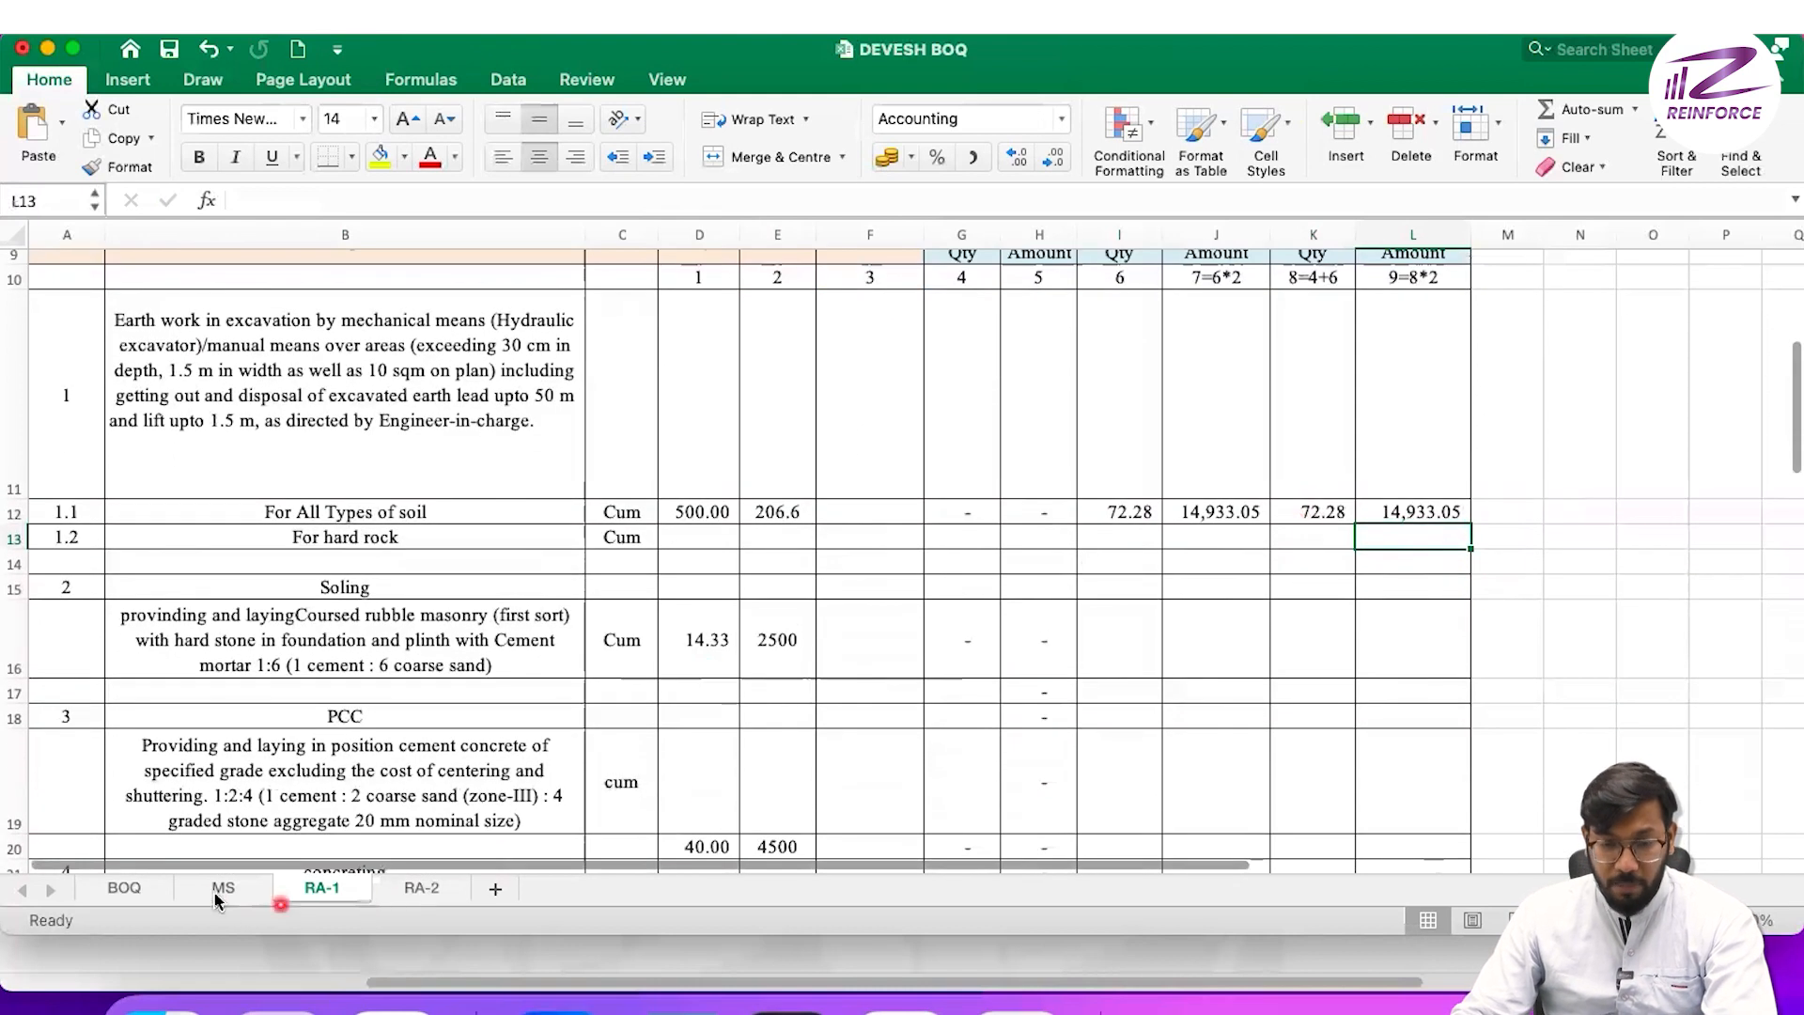
left_click_drag(967, 512, 1038, 512)
key("super+c")
left_click_drag(967, 641, 1038, 644)
key("super+v")
key("Escape")
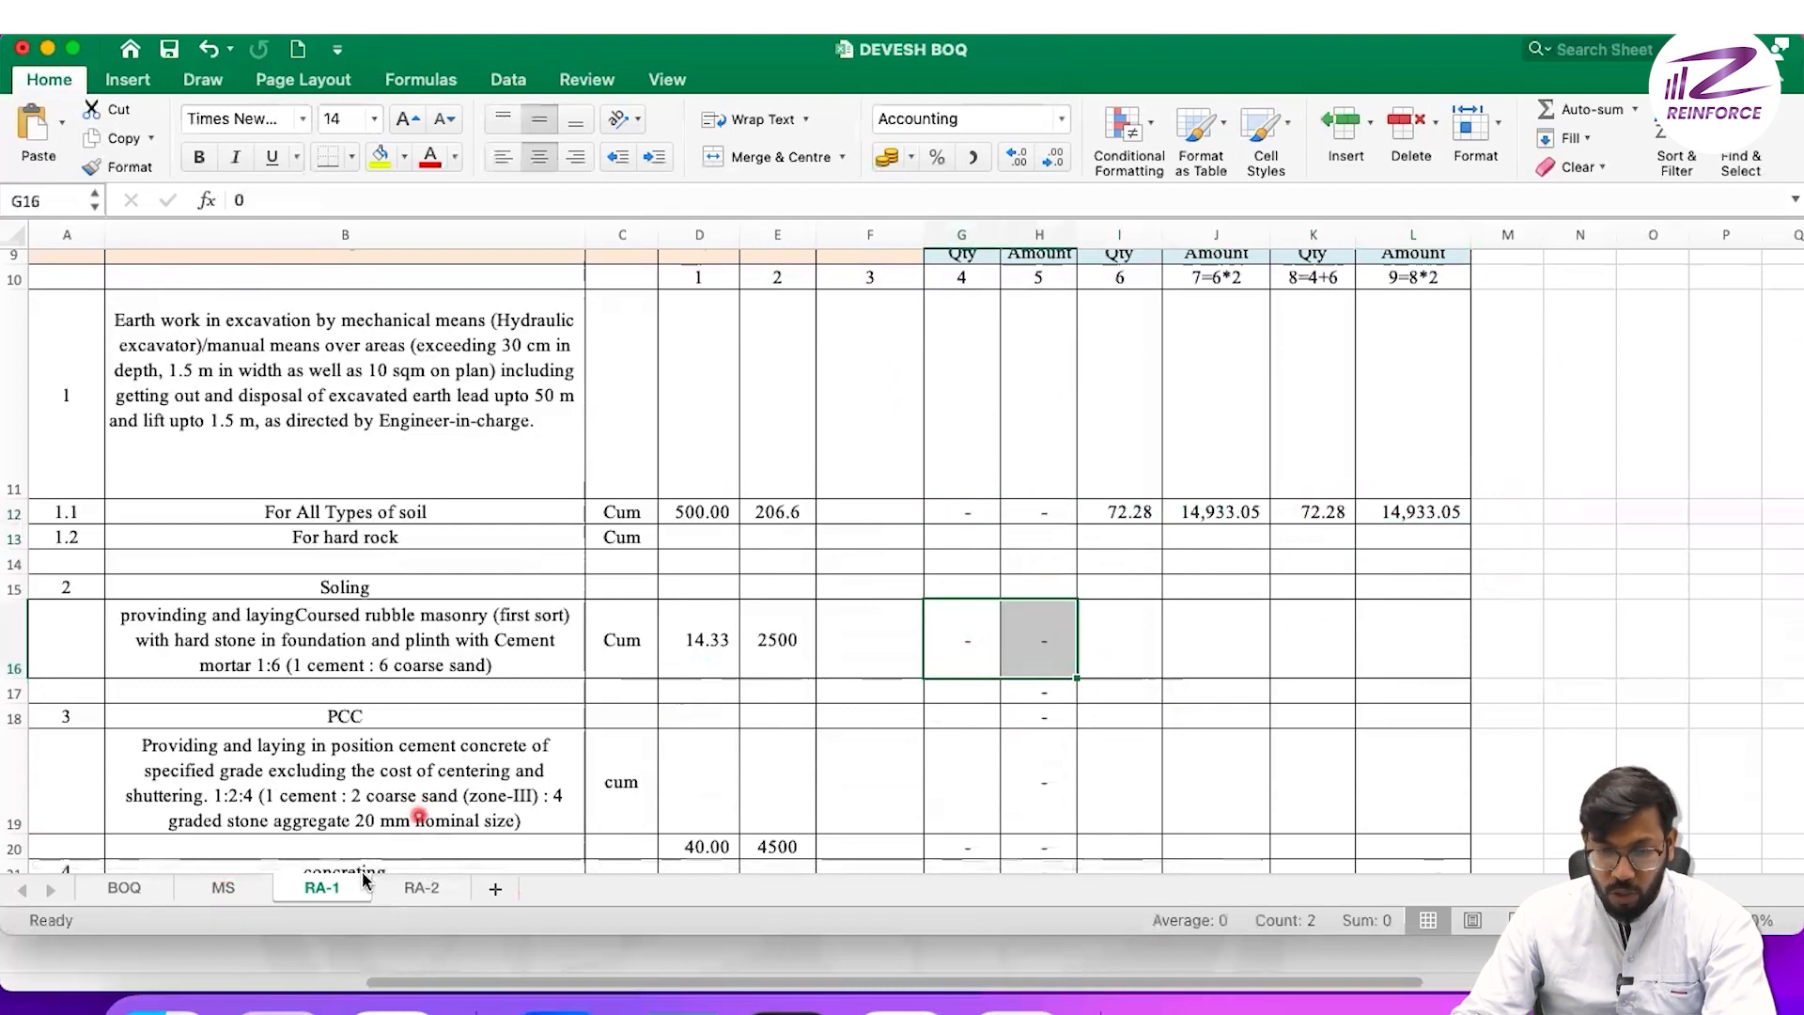
- Copy the STONE SOILING total 5.06 from the MS sheet into the Present quantity of the Soling item on RA-1
left_click(254, 887)
left_click(1020, 650)
key("super+c")
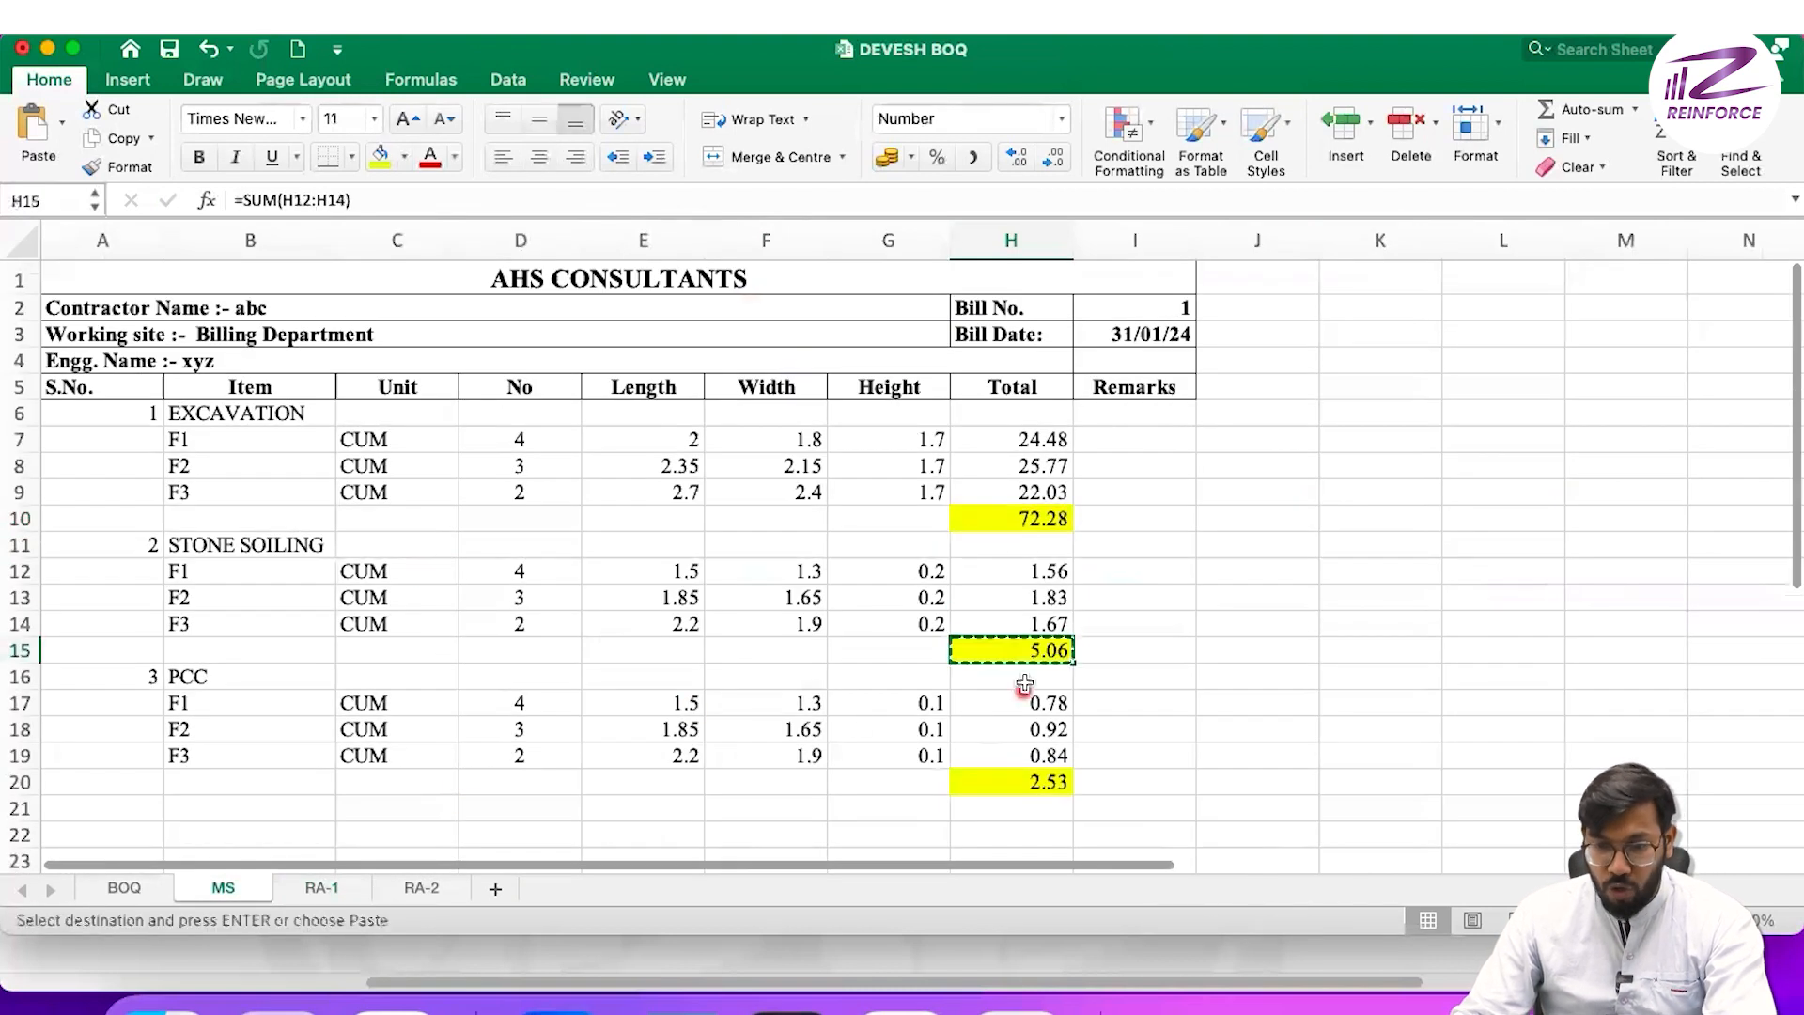
left_click(349, 887)
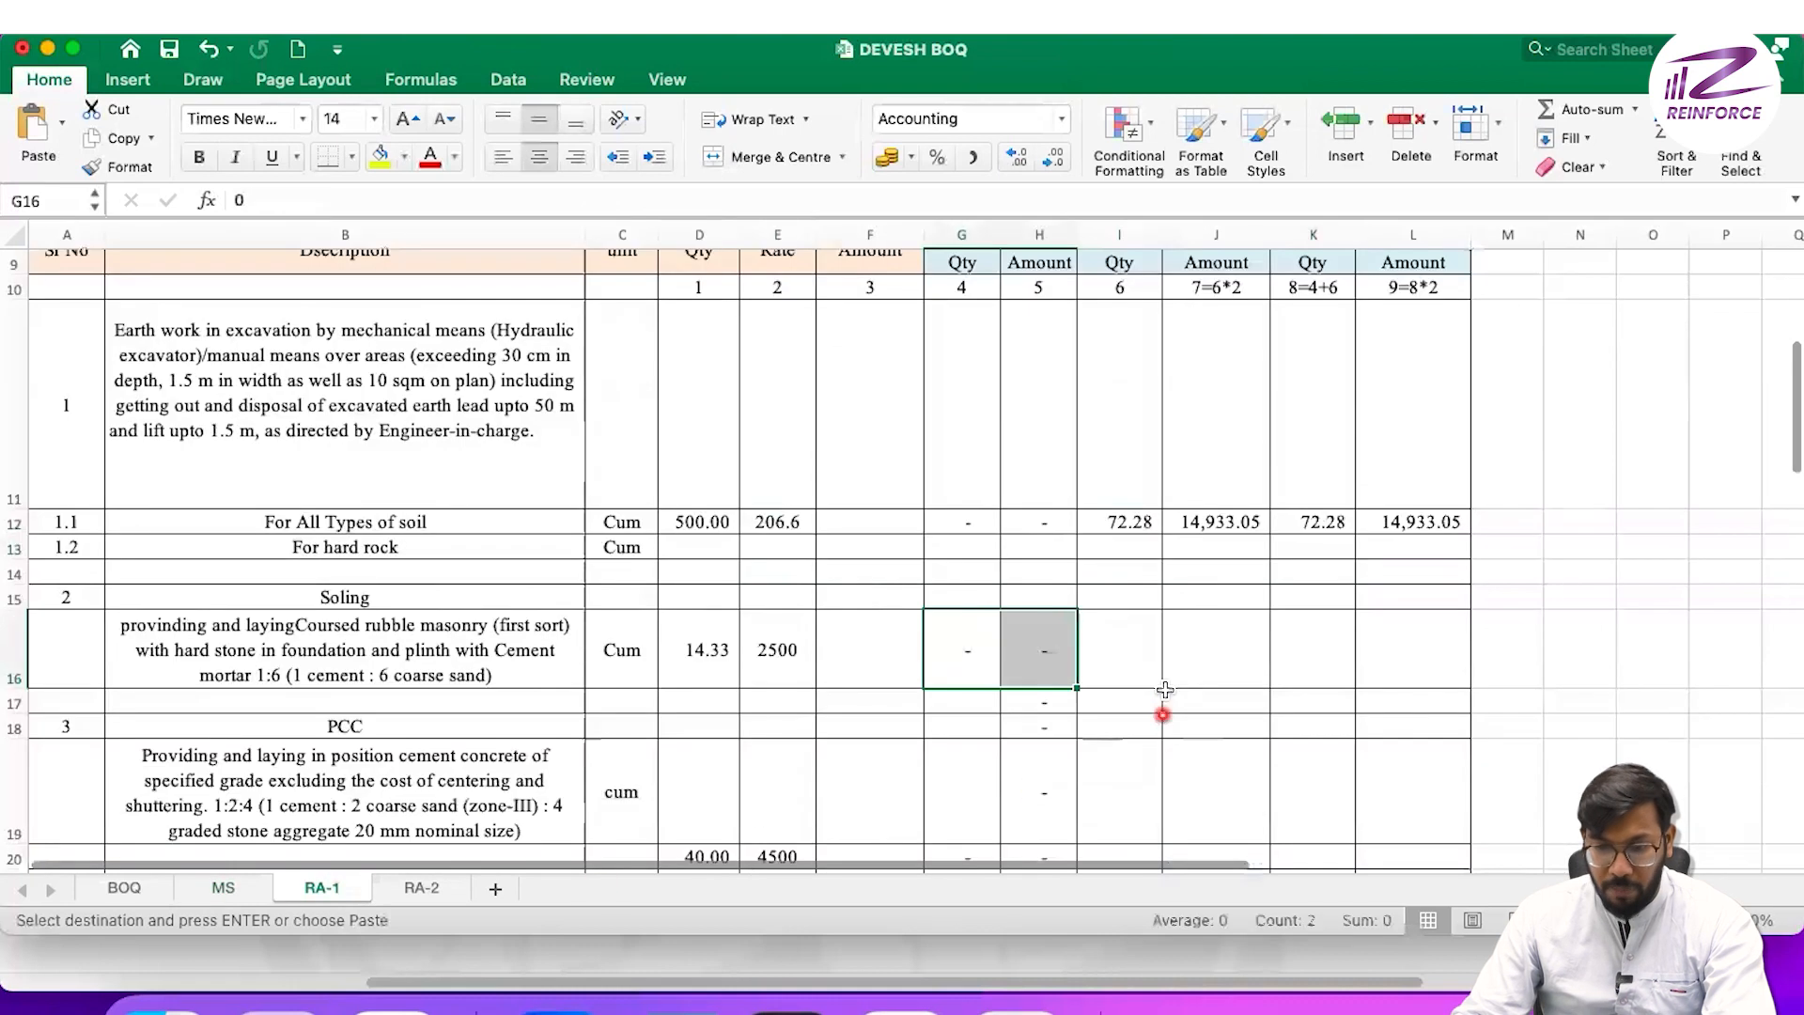
left_click(1121, 651)
key("super+v")
- Copy the present amount, total quantity and total amount formulas of item 1.1 to the Soling item's rubble masonry row and check their references
left_click(1412, 651)
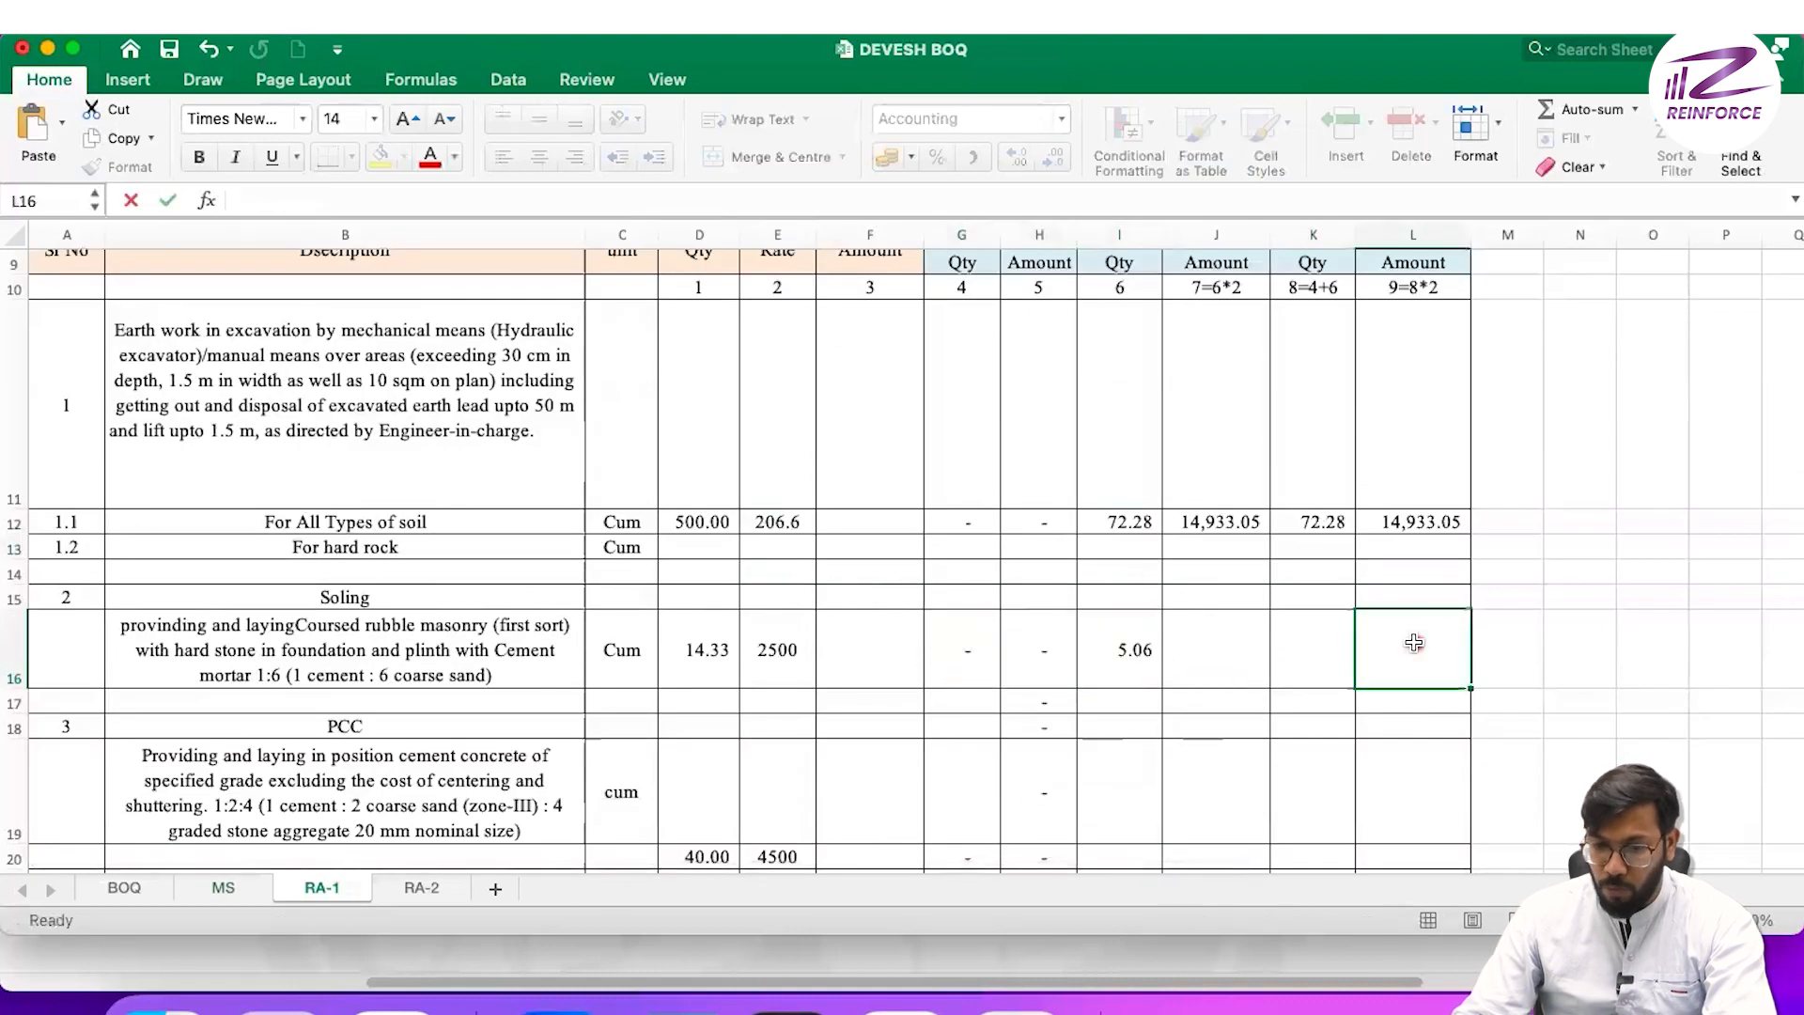
scroll(1315, 592, "up", 1)
left_click(1213, 531)
double_click(1212, 531)
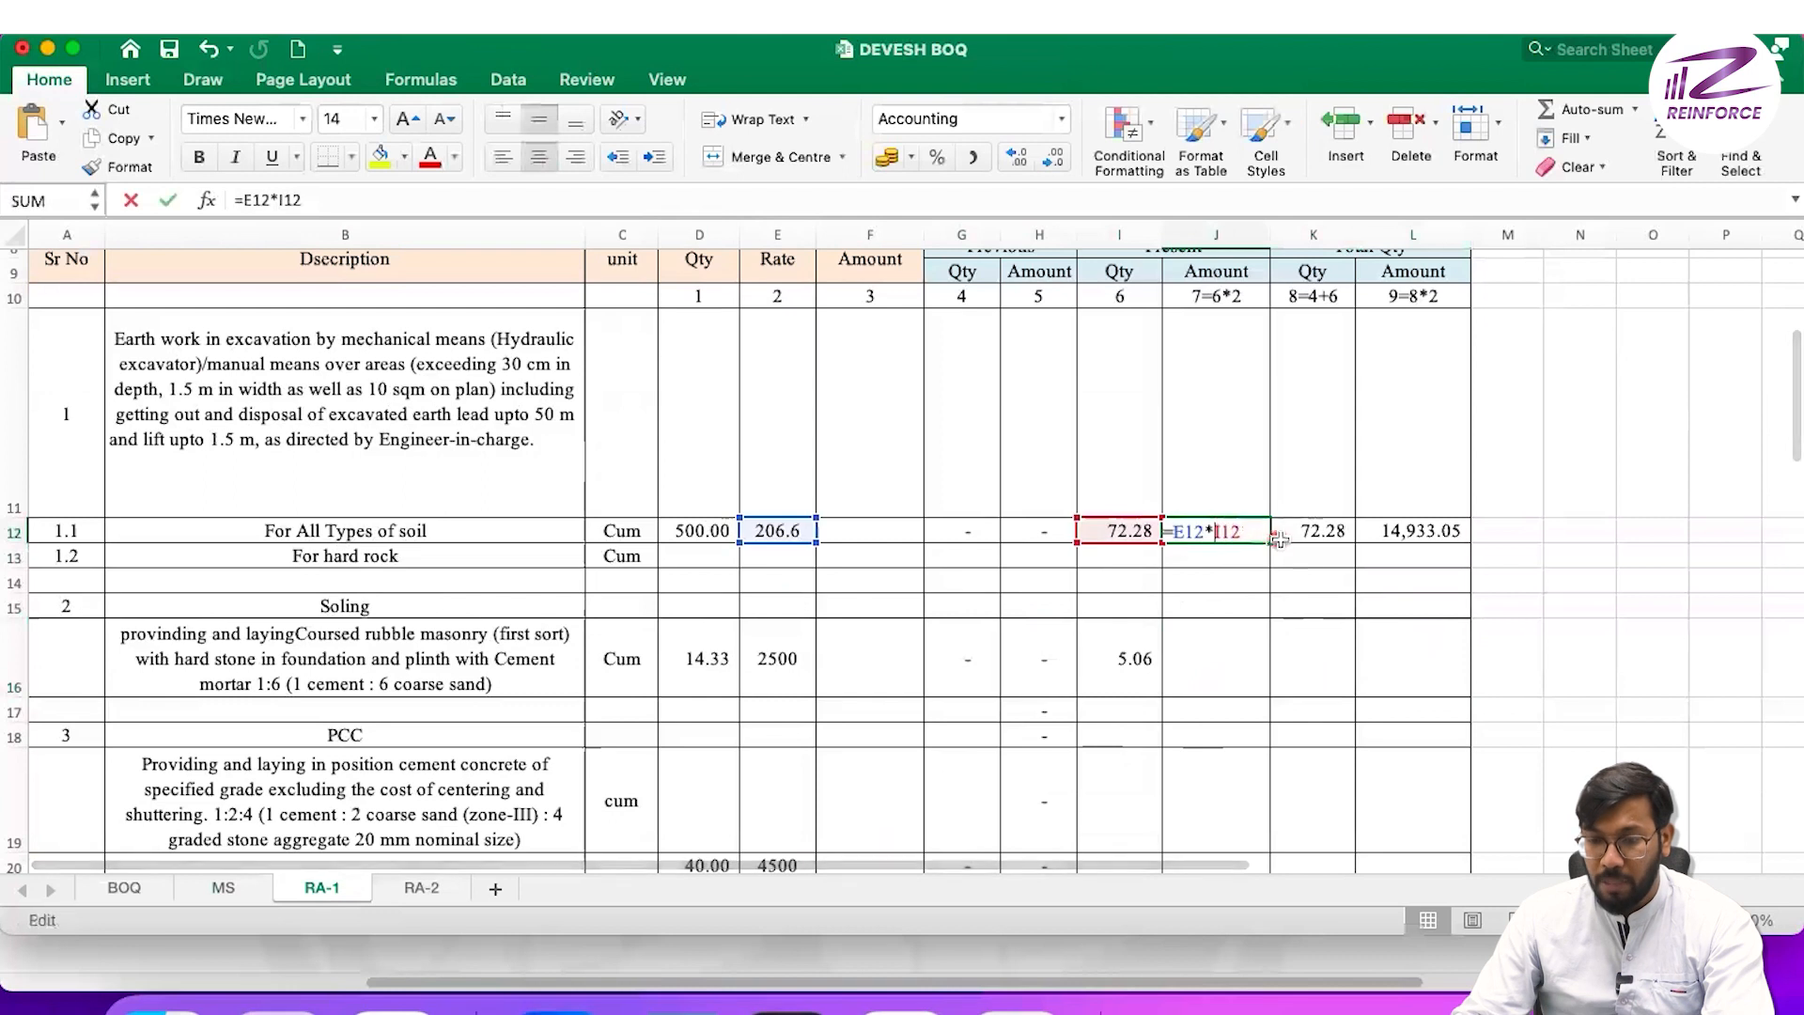
double_click(1203, 532)
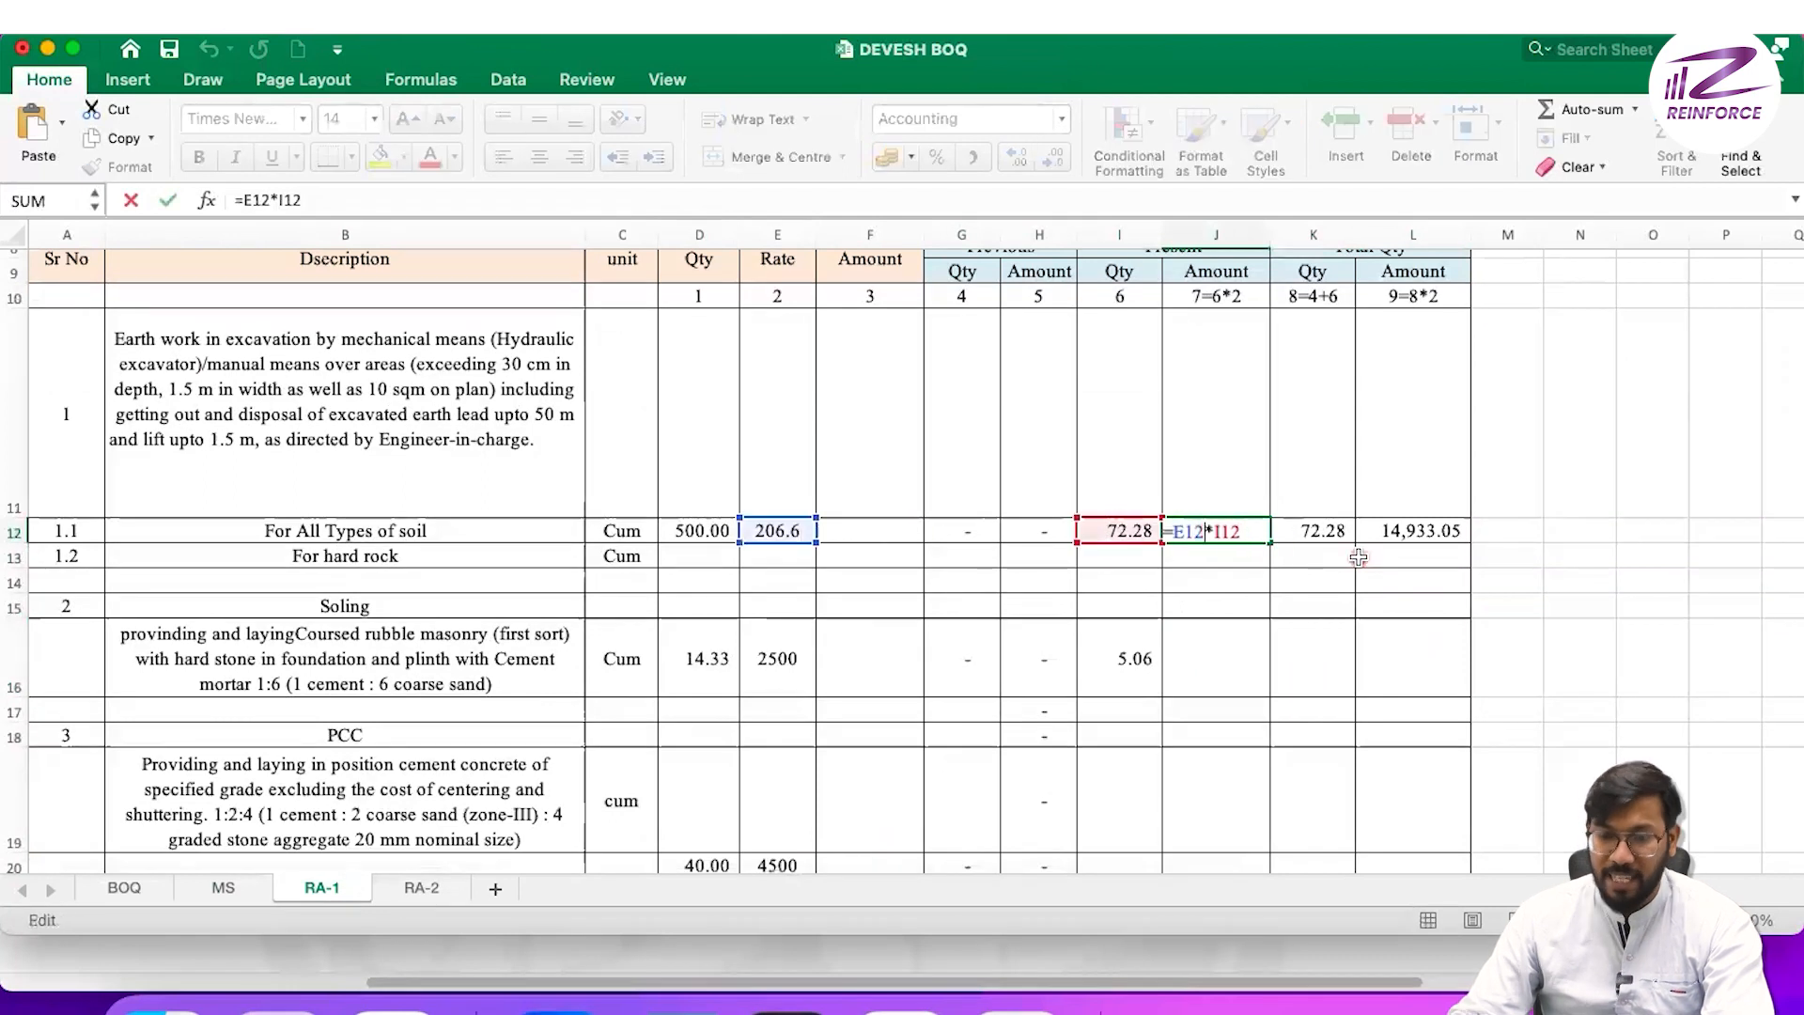
key("Escape")
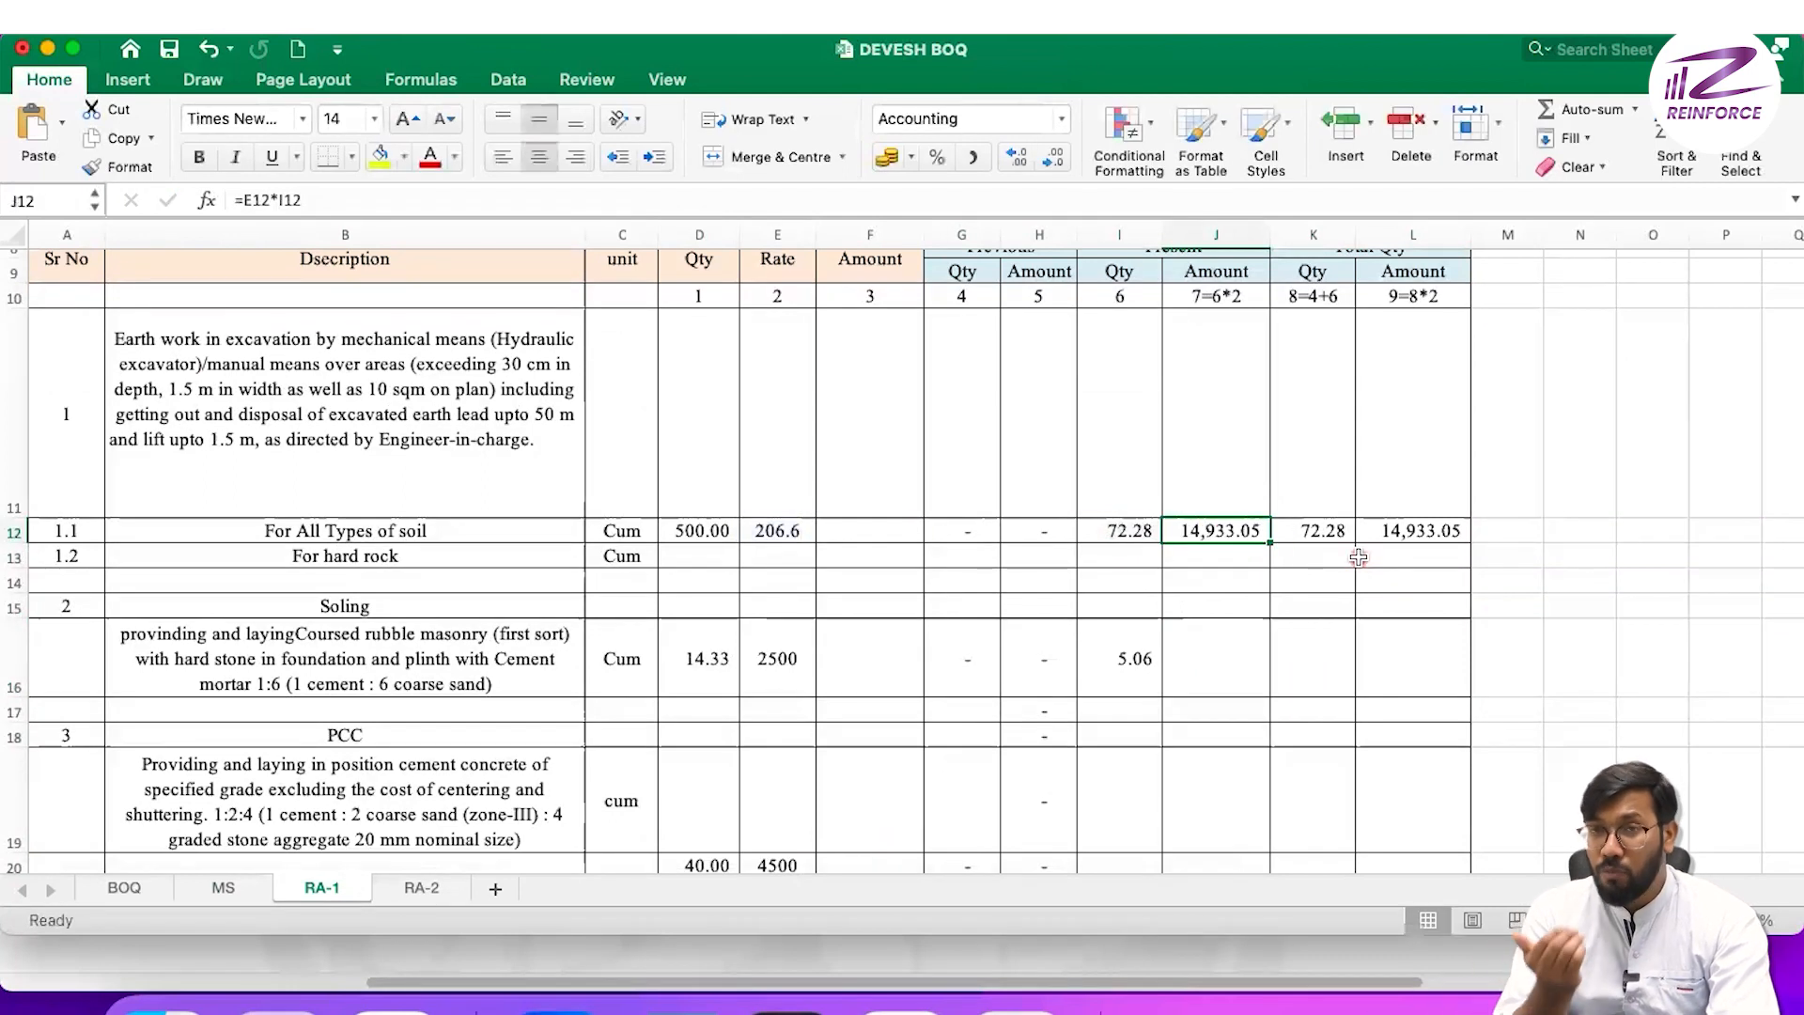
left_click_drag(1222, 531, 1390, 536)
key("super+c")
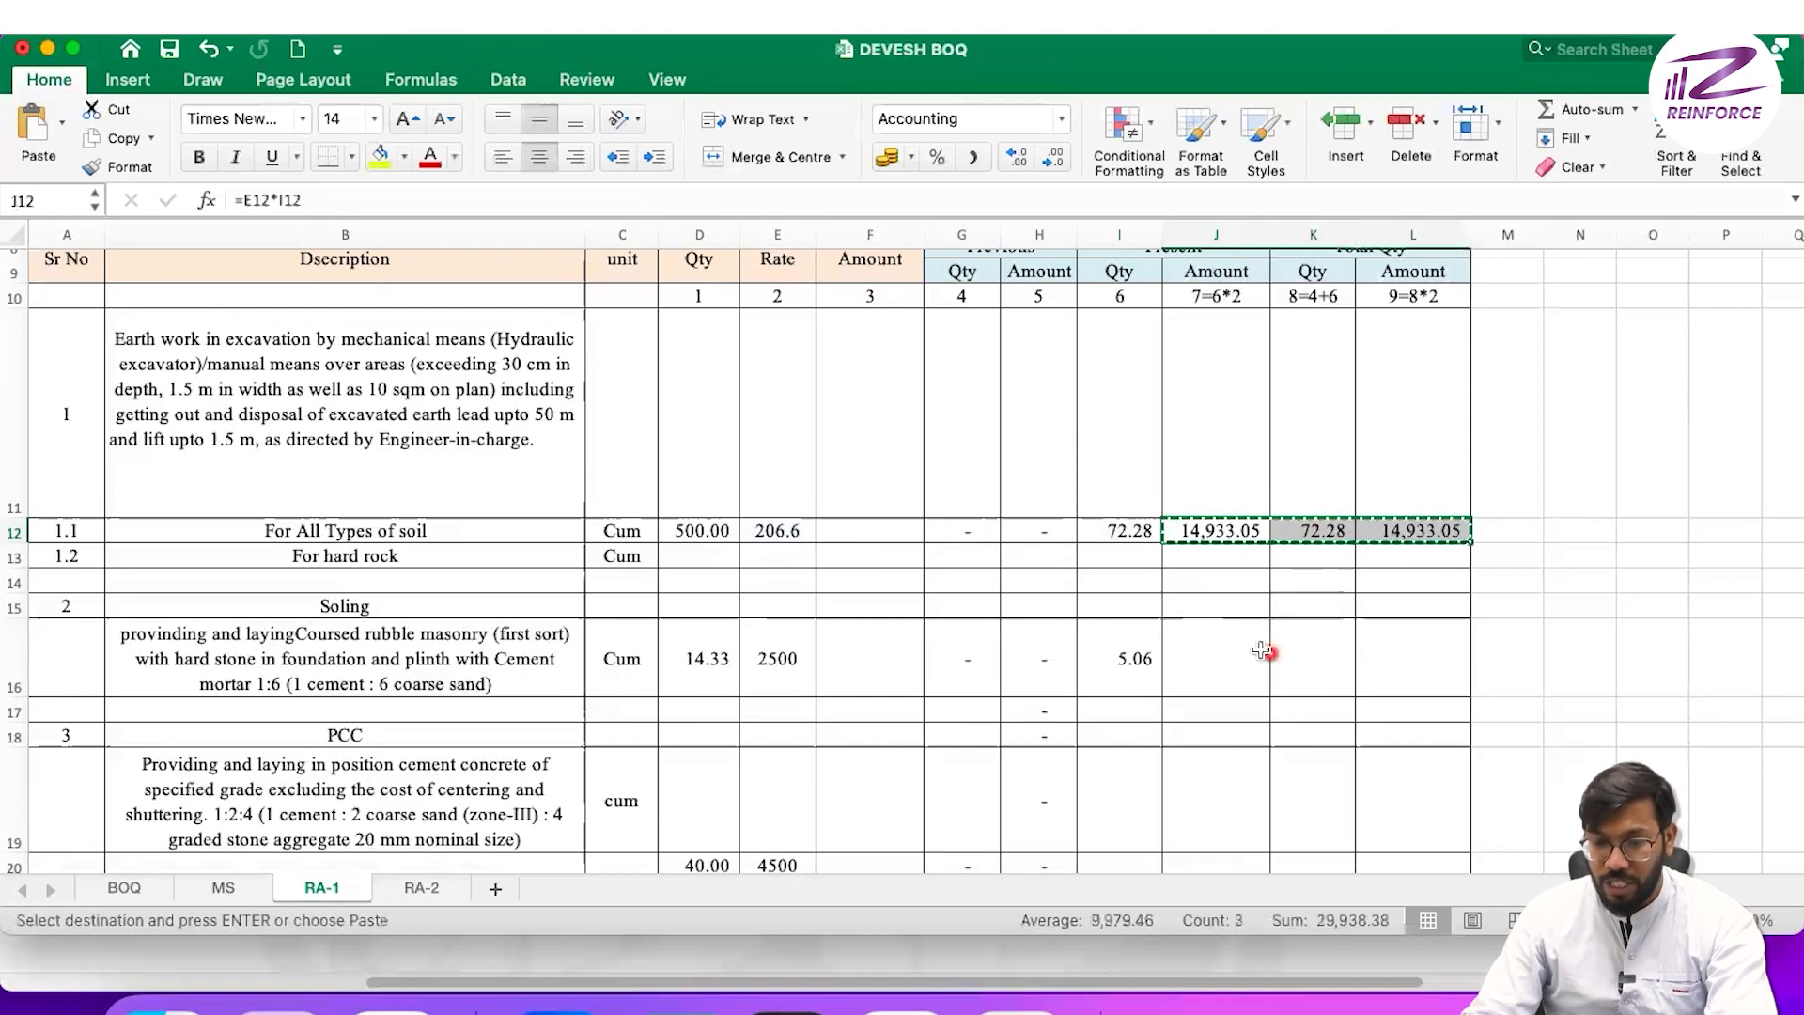
left_click(1263, 651)
key("Return")
double_click(1247, 660)
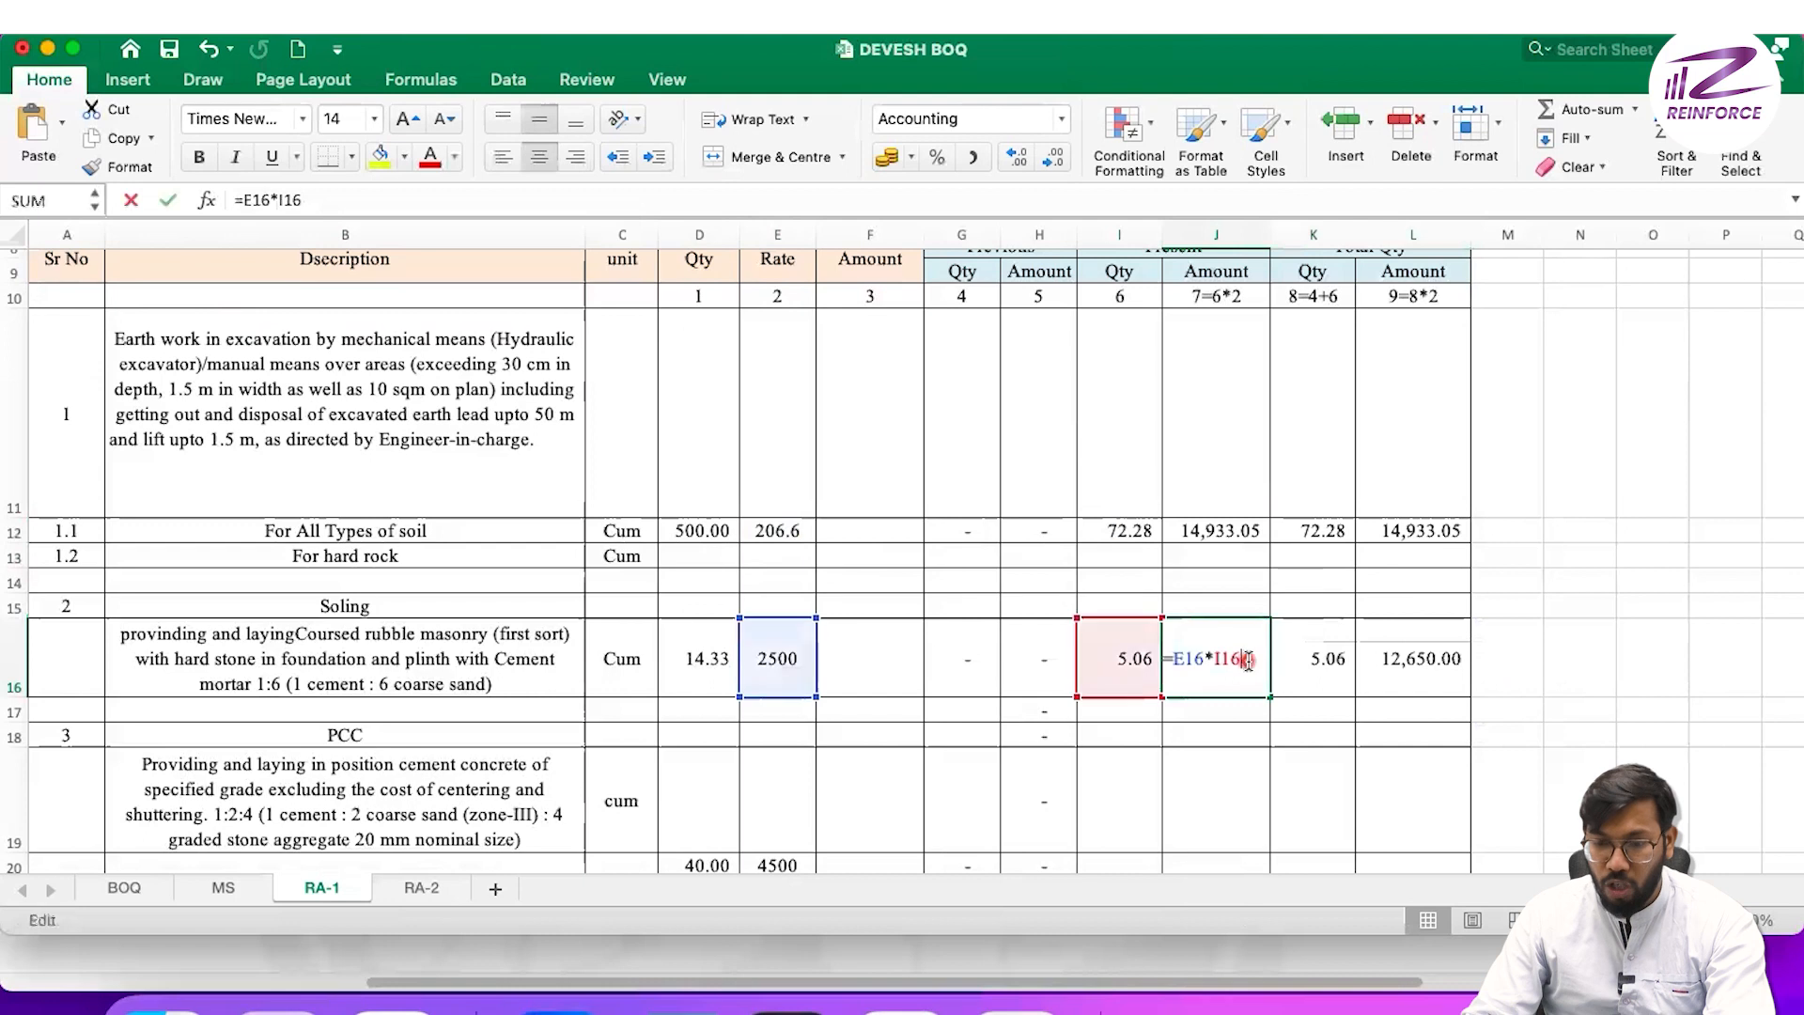
double_click(1329, 657)
double_click(1393, 657)
left_click(1580, 653)
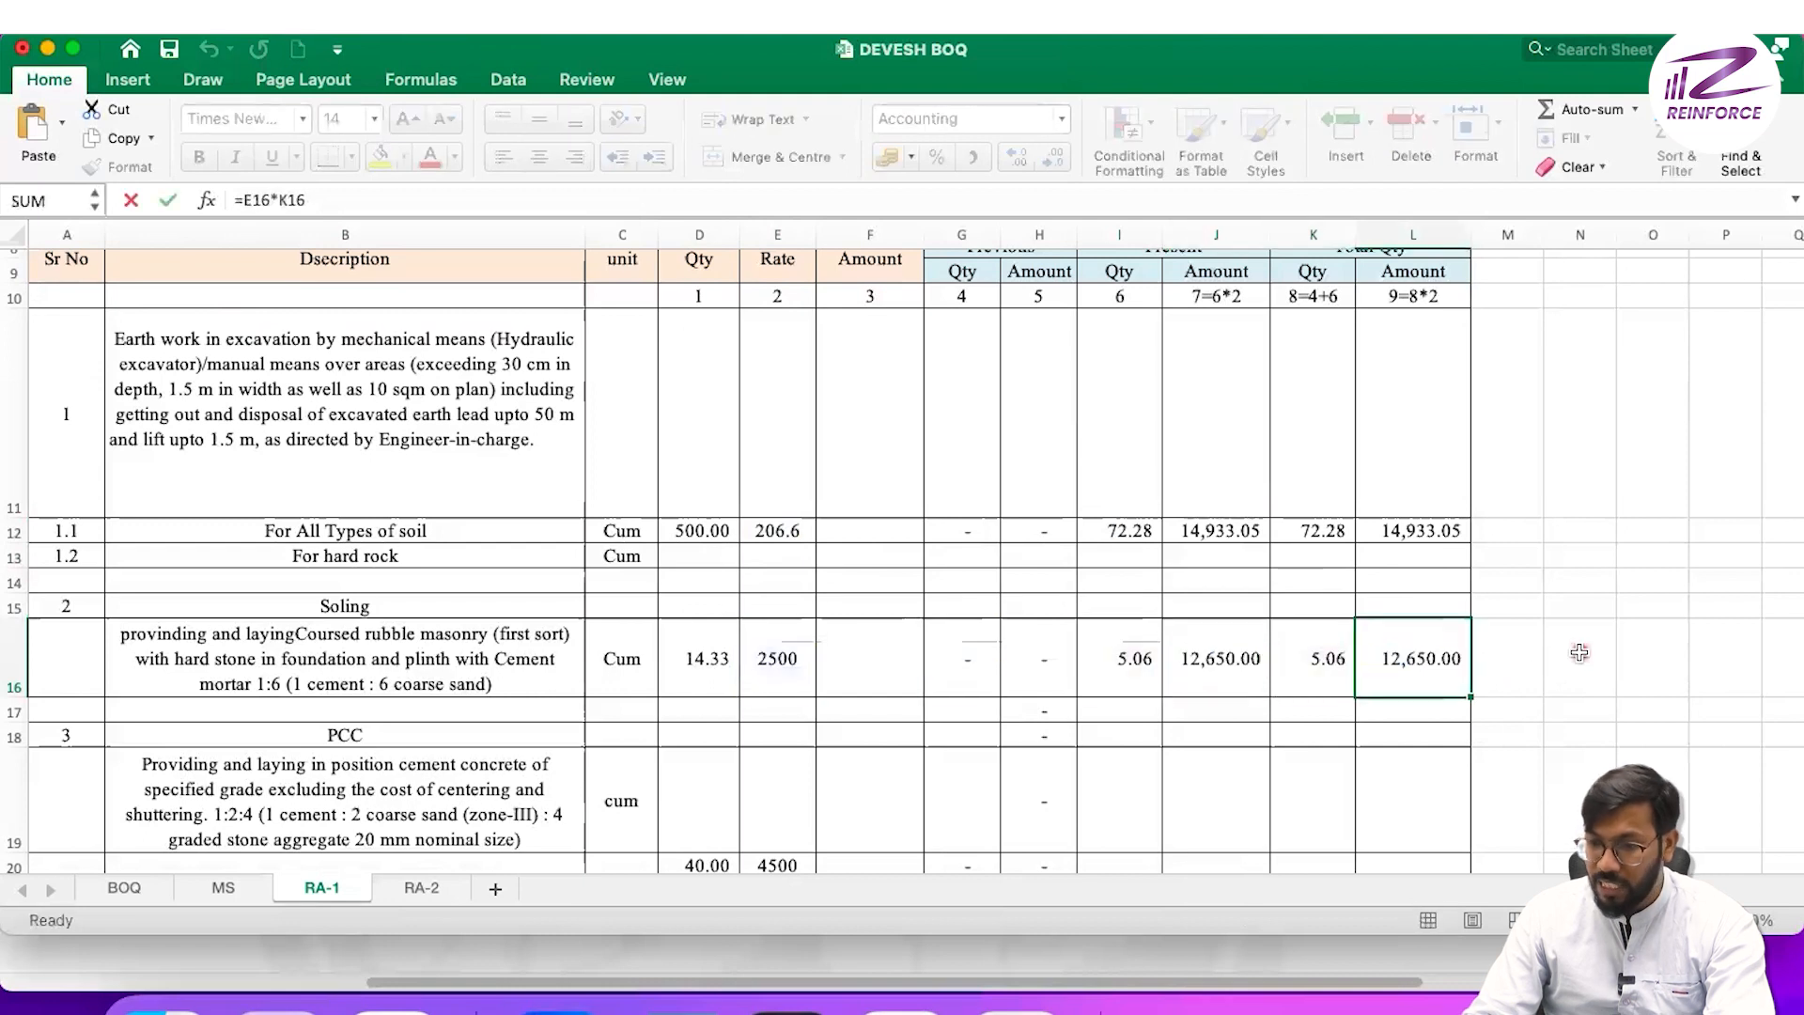
- Try to paste the PCC total from the MS sheet into the Present quantity of the PCC item on RA-1
scroll(1580, 653, "down", 4)
left_click(225, 888)
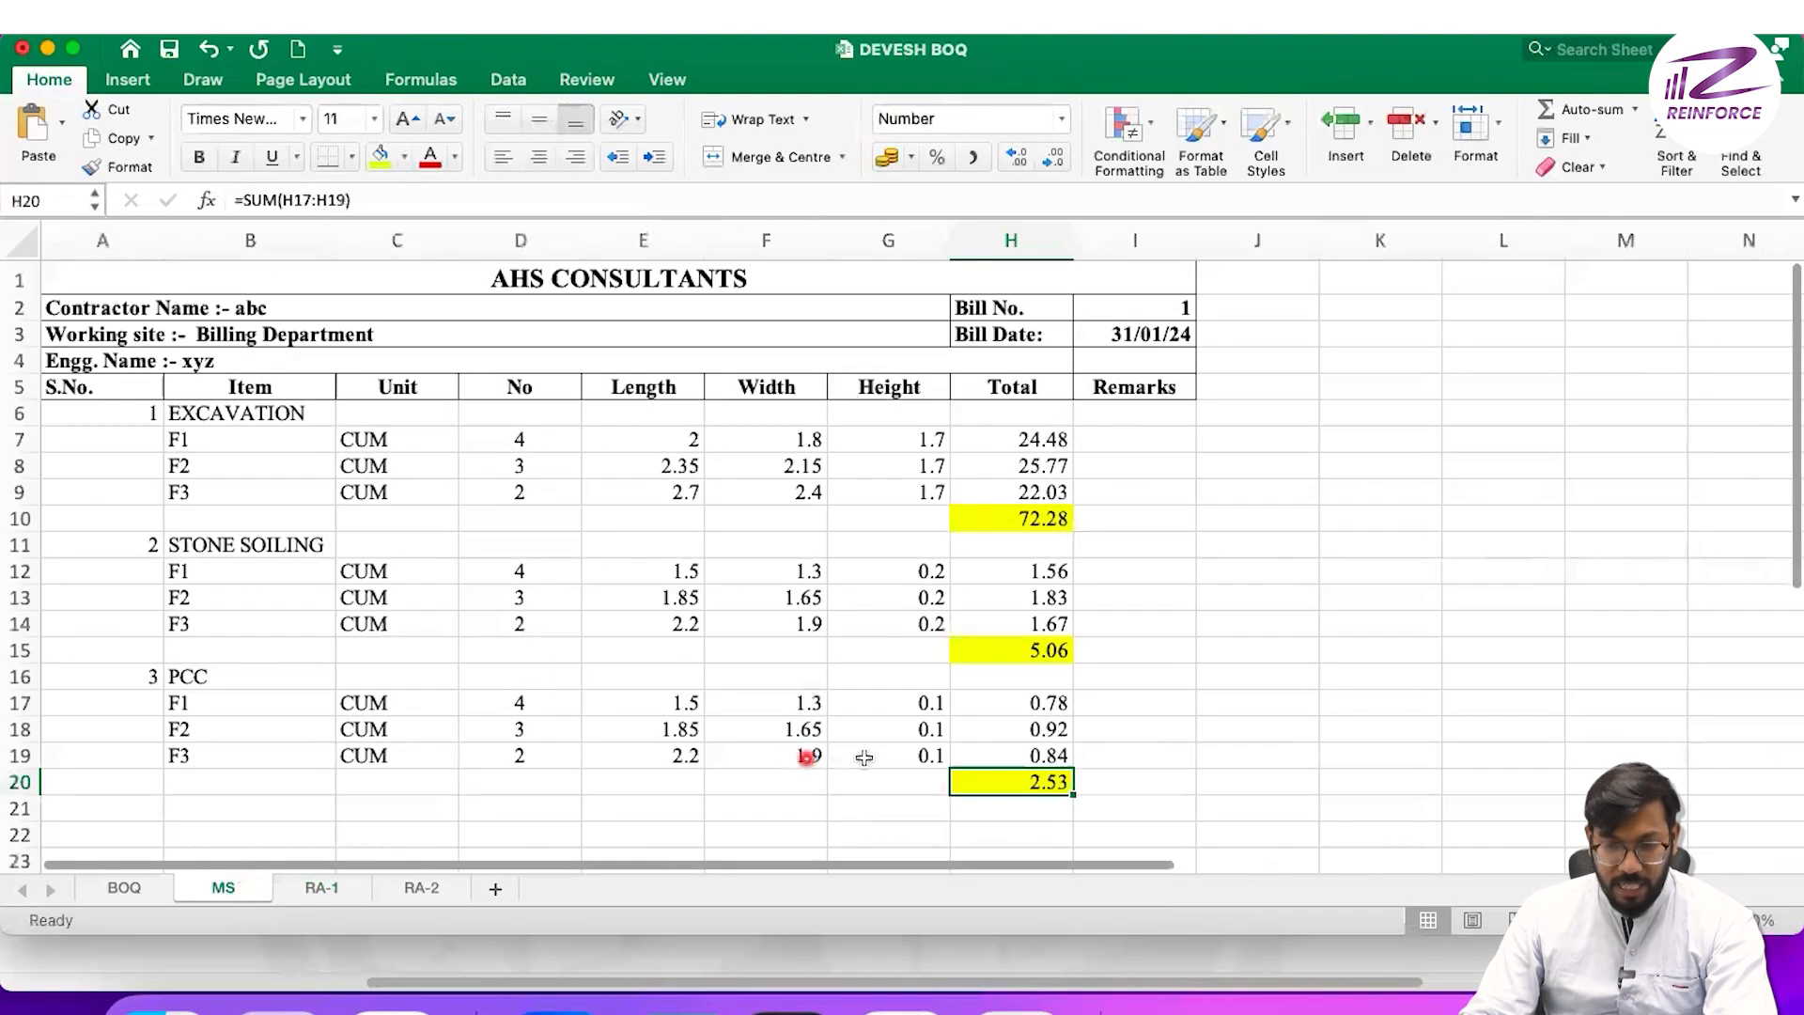
key("super+c")
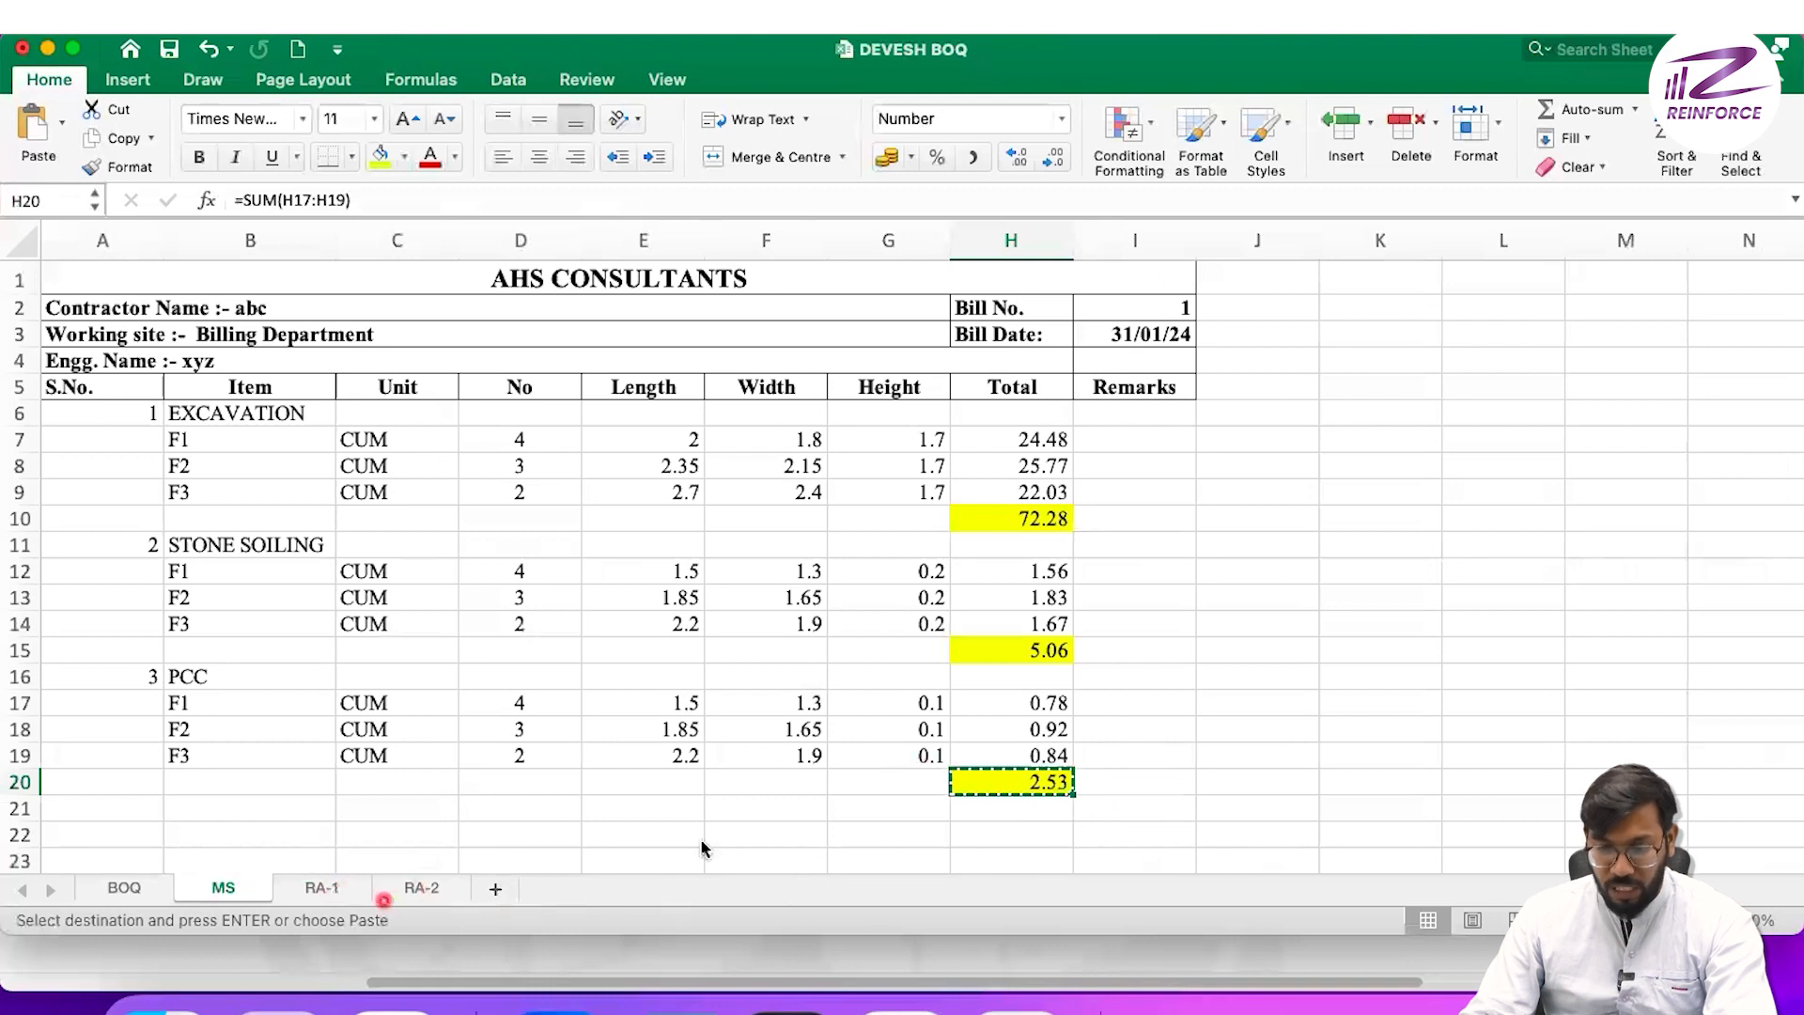
left_click(362, 891)
left_click(1128, 805)
key("super+v")
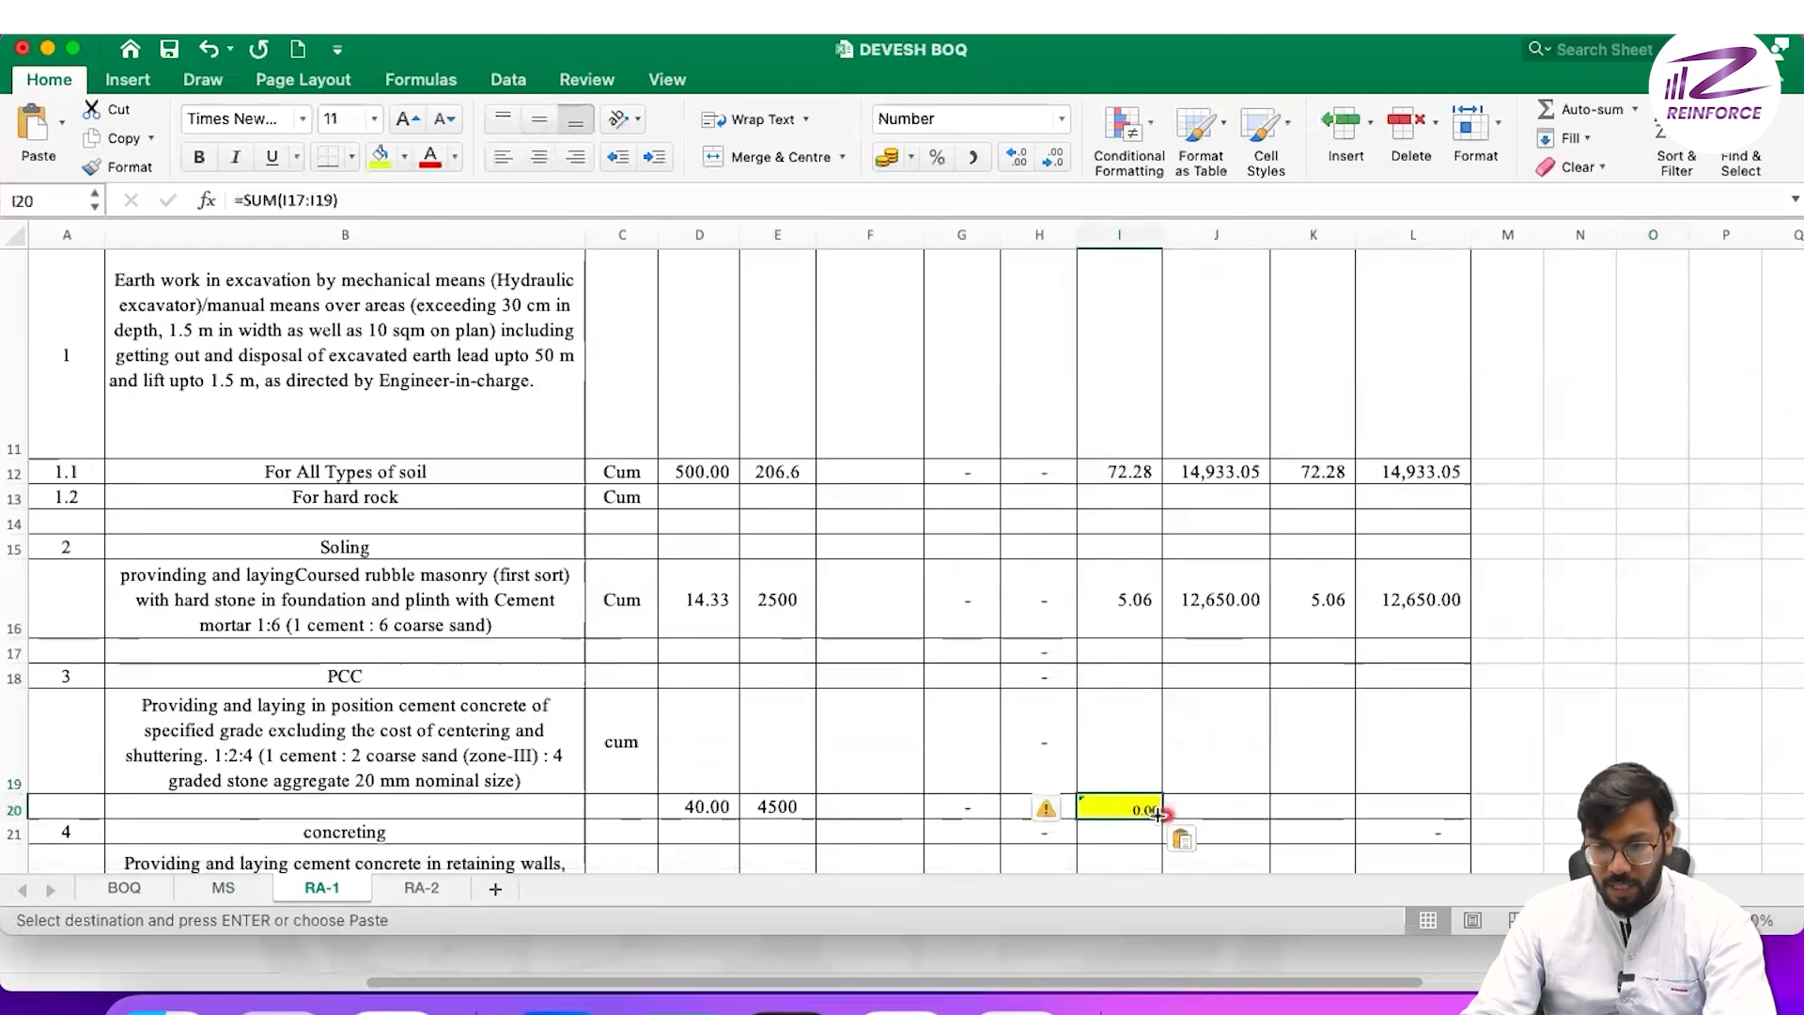
key("super+z")
- Enter 2.53 as the Present quantity of the PCC item
type("2.53")
scroll(1315, 770, "down", 3)
left_click(1262, 585)
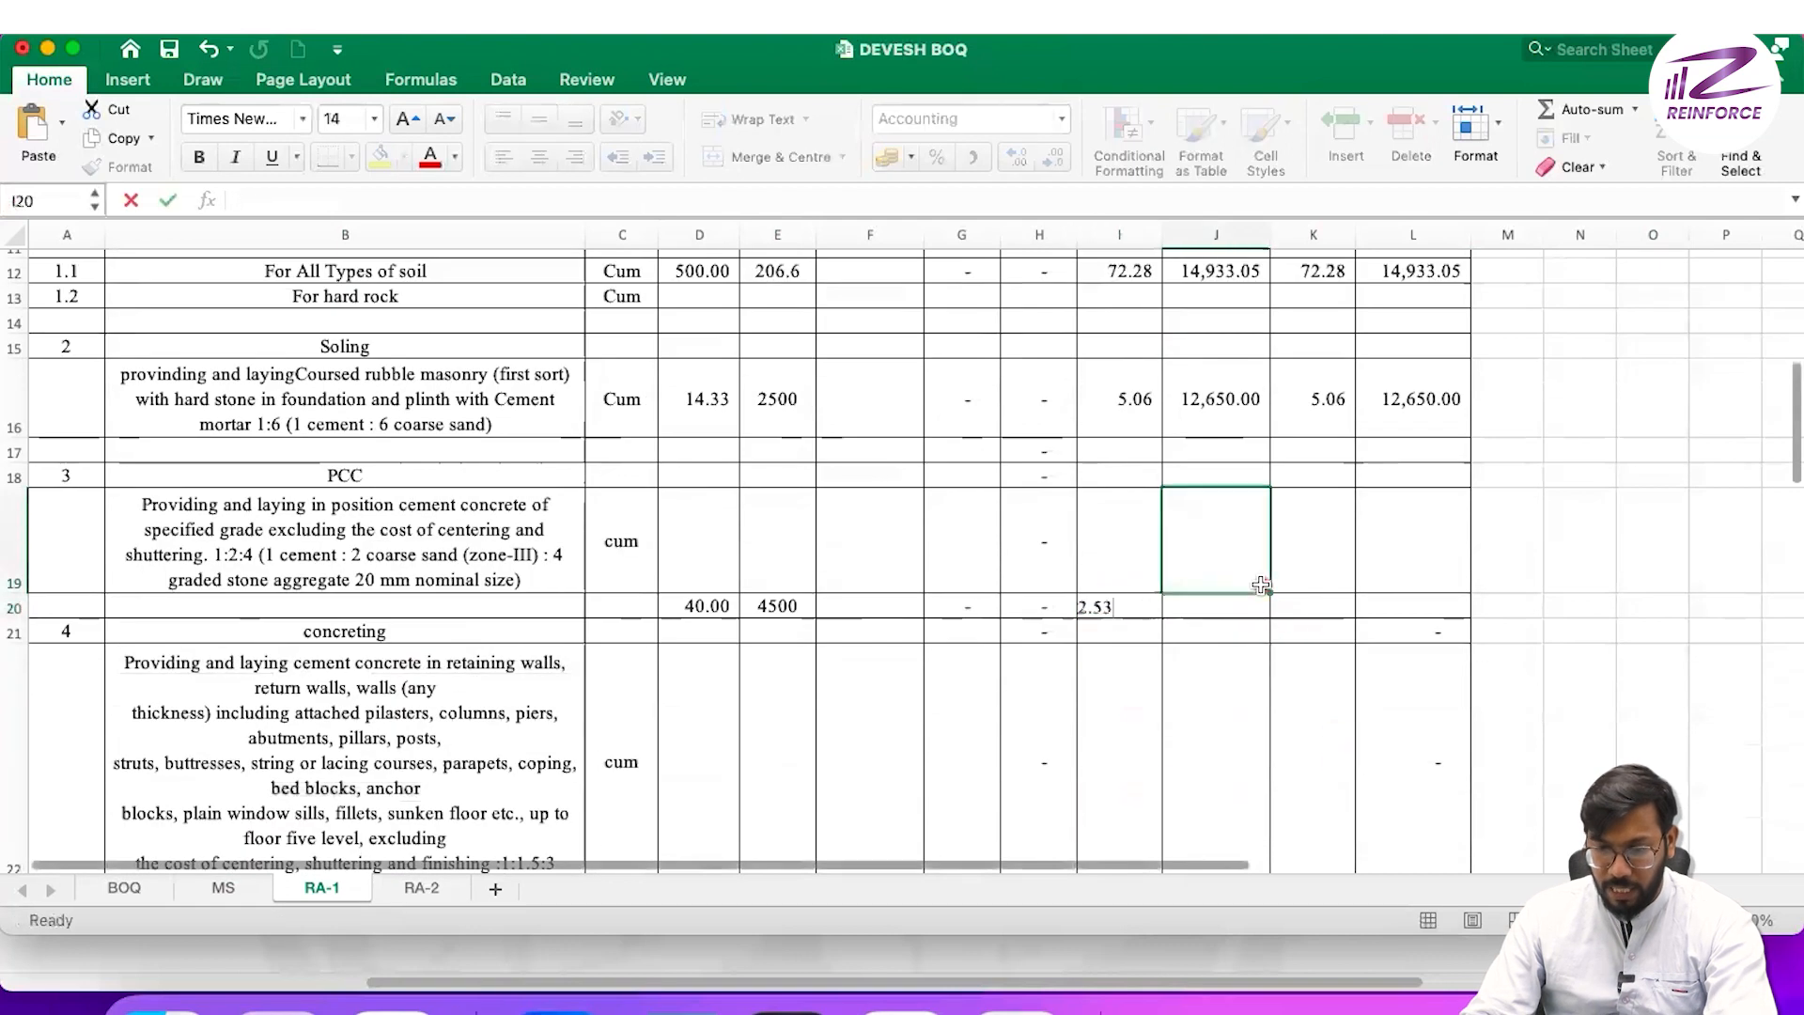
- Copy the Soling item's present amount, total quantity and total amount formulas to the PCC item's quantity row
left_click_drag(1221, 399, 1369, 391)
key("super+c")
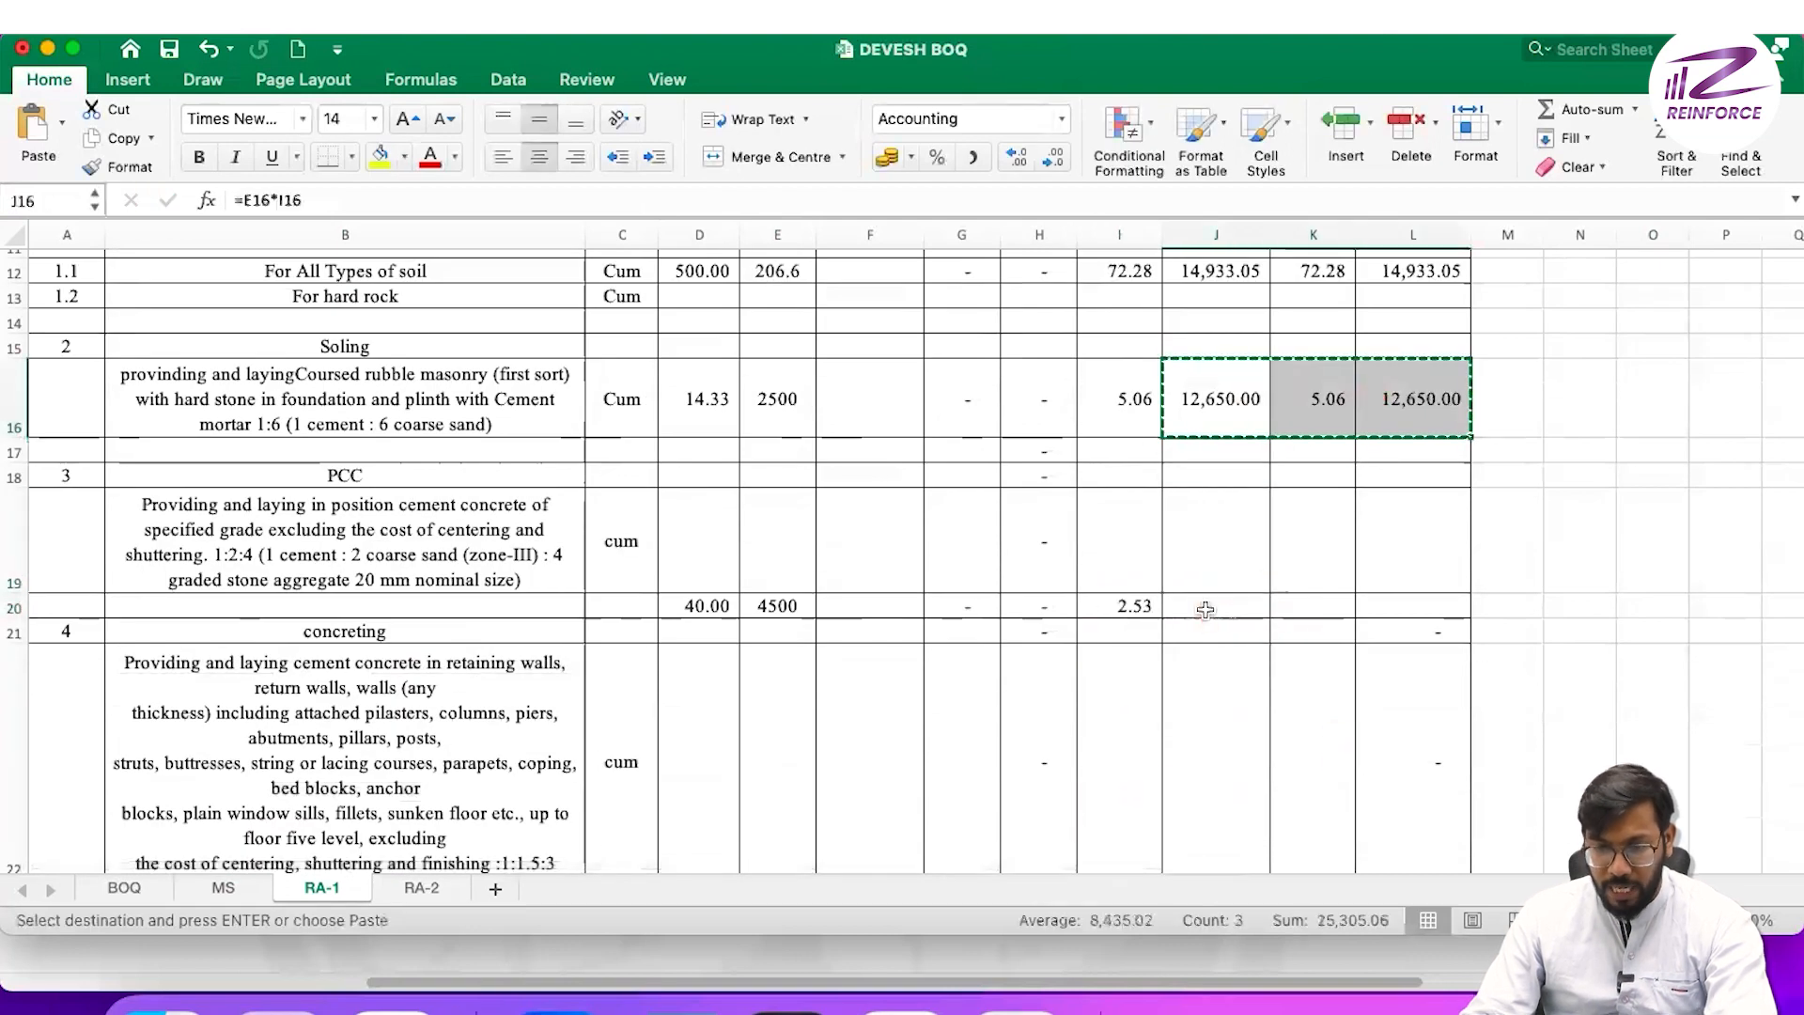
left_click(1206, 609)
key("super+v")
key("Escape")
left_click(1652, 541)
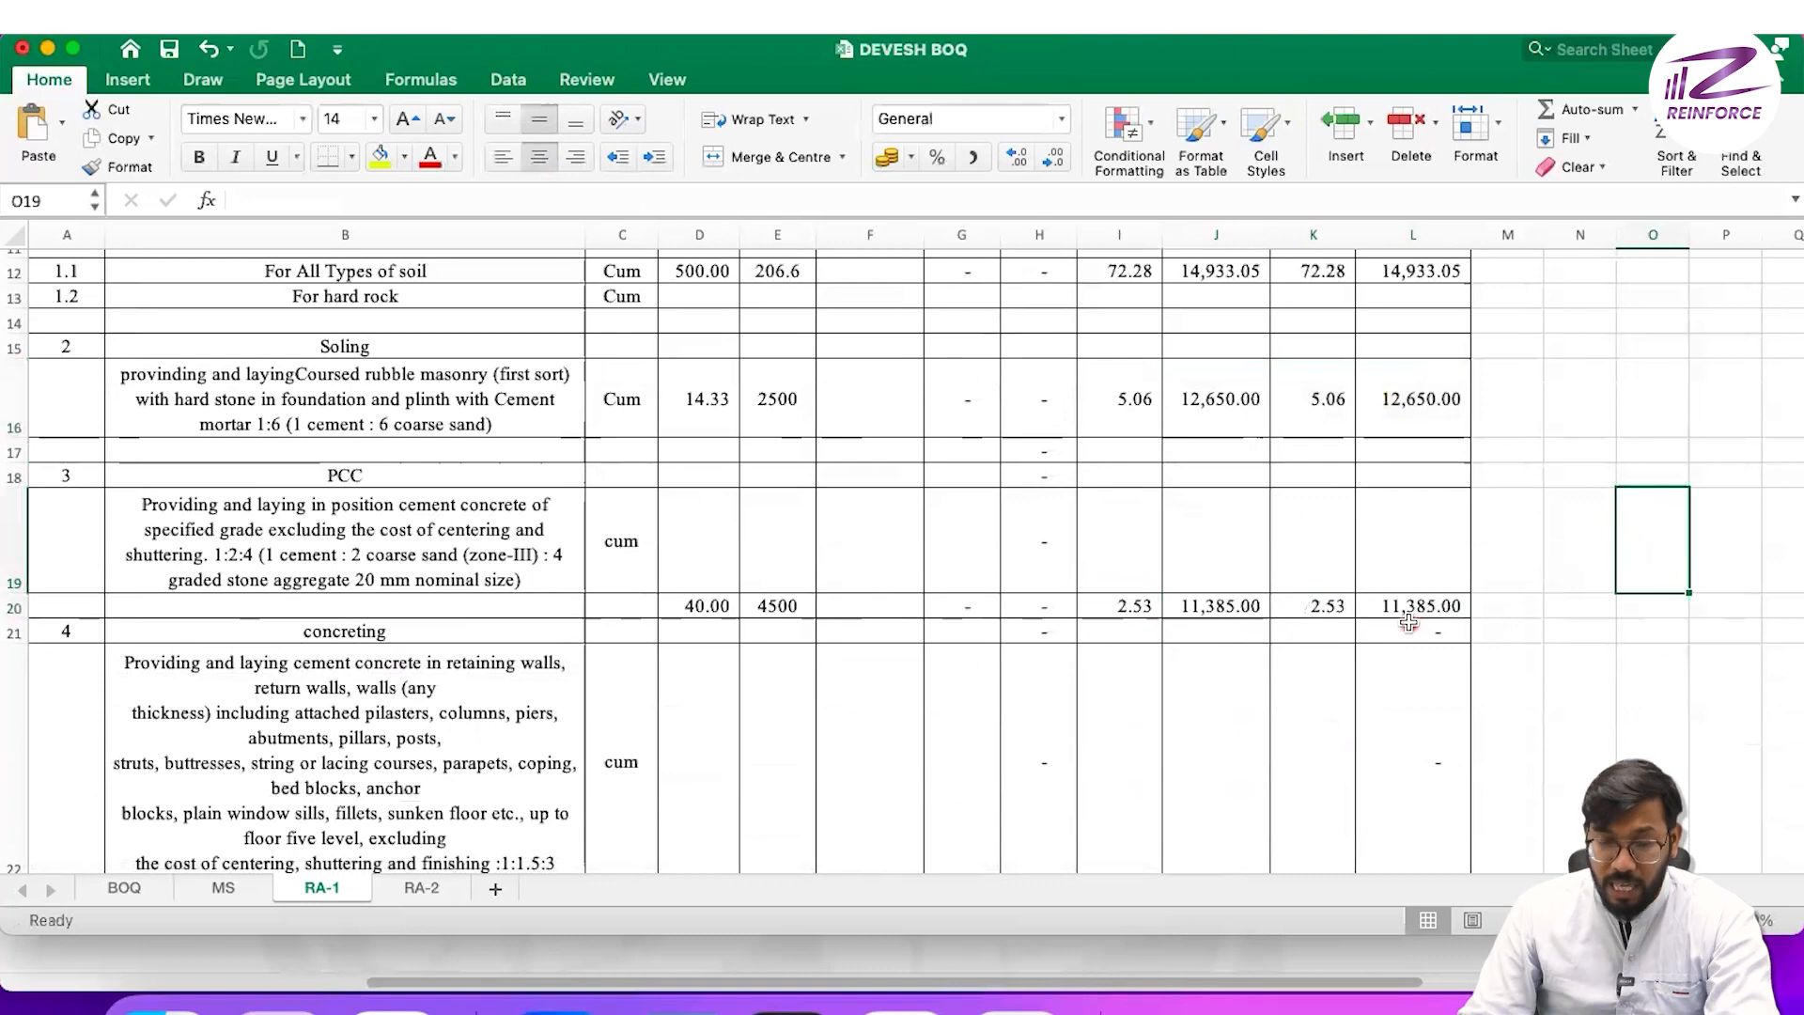
- Review the descriptions and total amounts of the excavation, Soling and PCC items on the RA-1 sheet
scroll(1405, 616, "down", 3)
scroll(1278, 566, "up", 10)
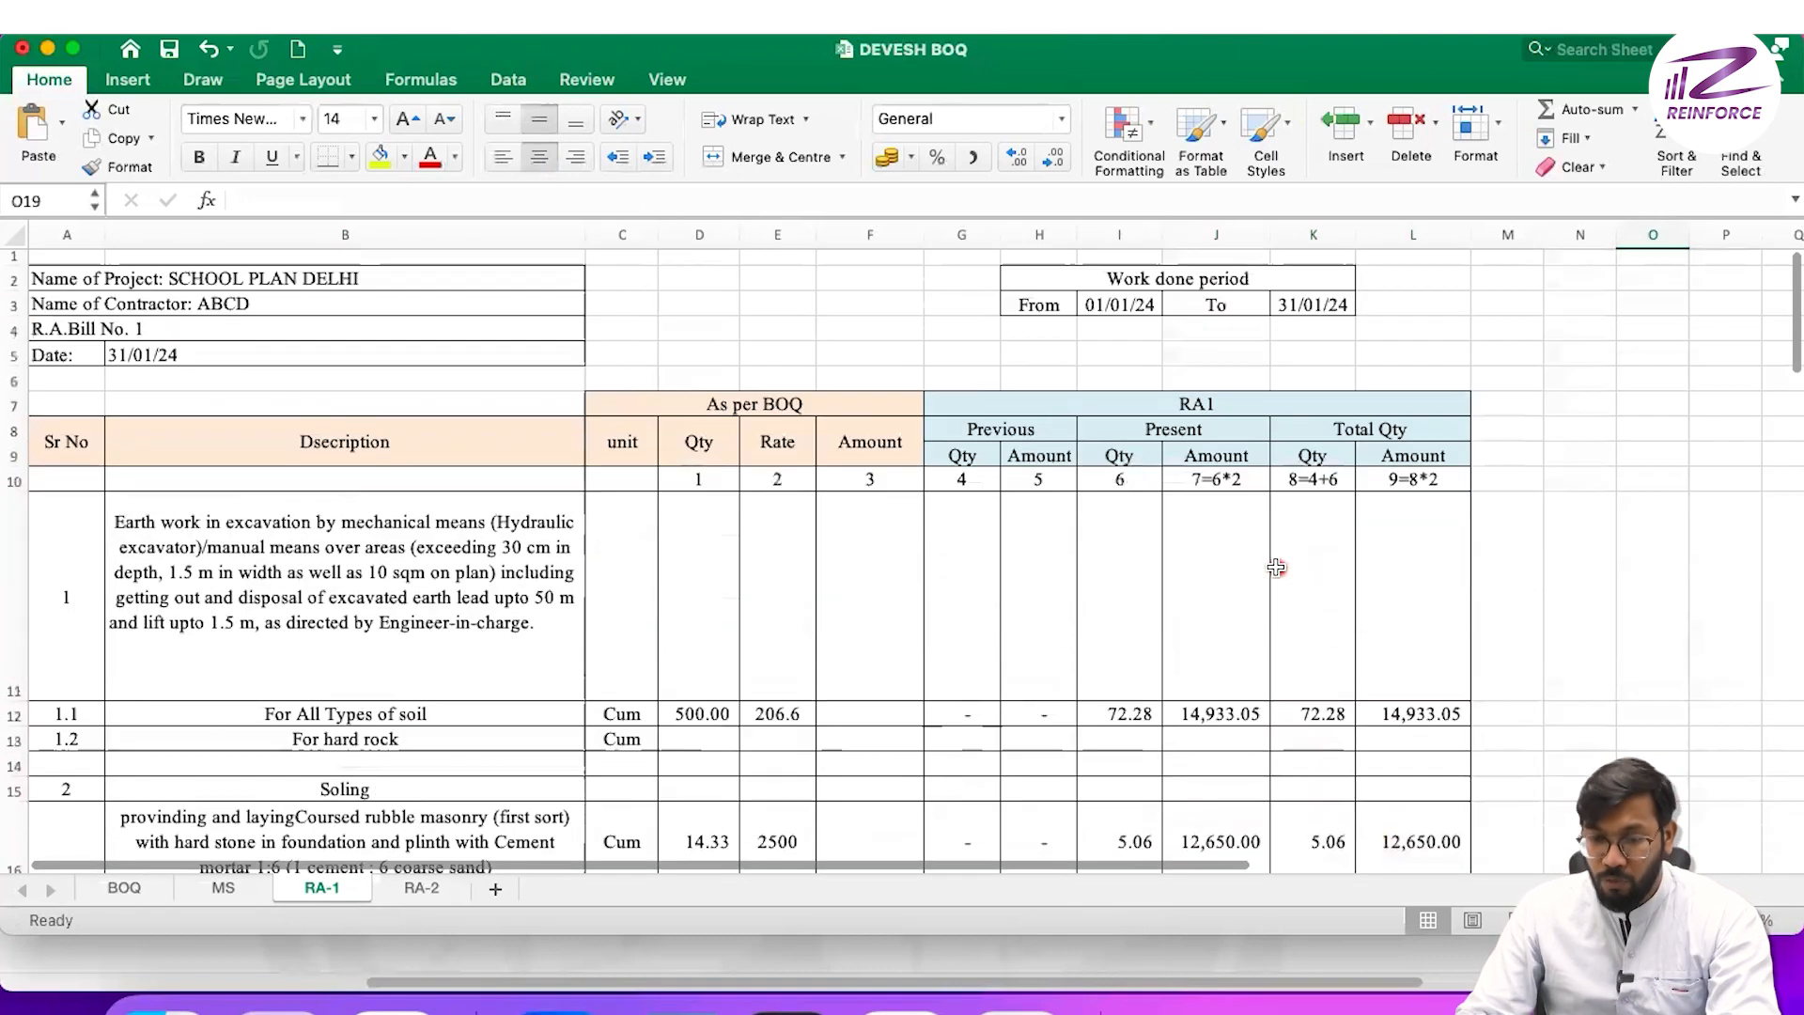
scroll(1276, 566, "down", 3)
left_click(318, 406)
scroll(564, 526, "down", 5)
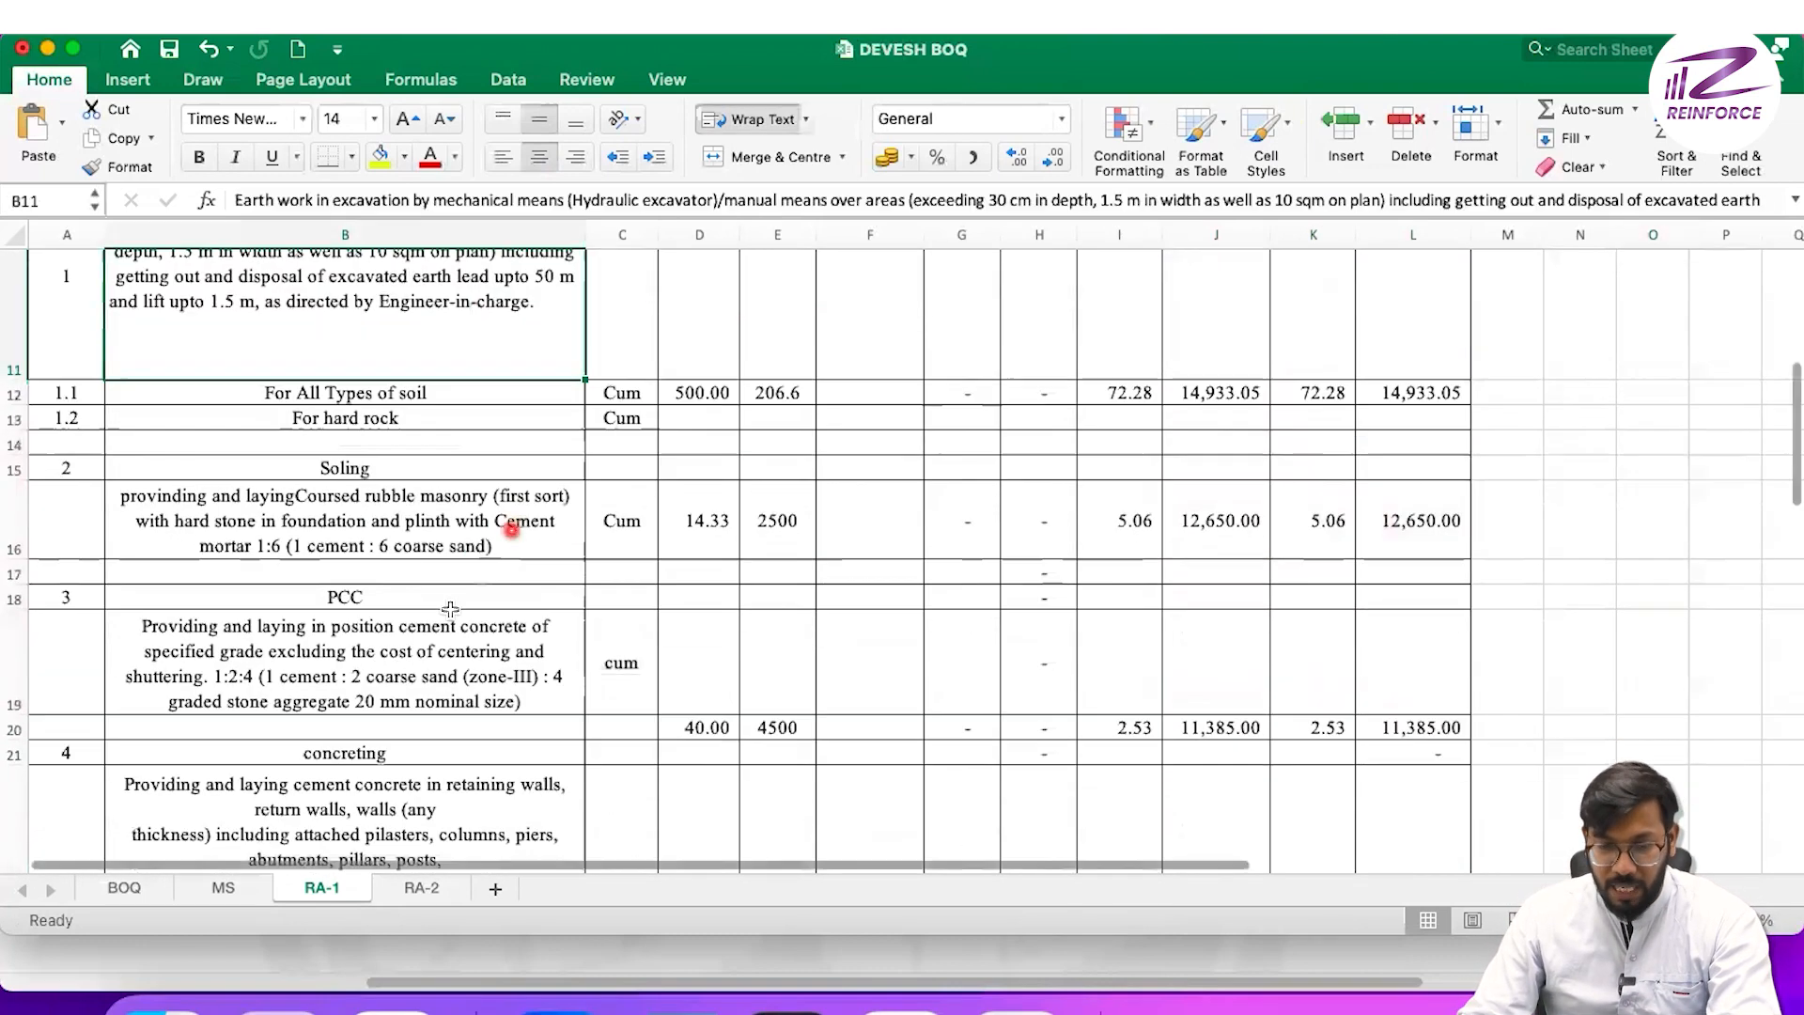
left_click(510, 529)
scroll(564, 545, "down", 2)
left_click(573, 555)
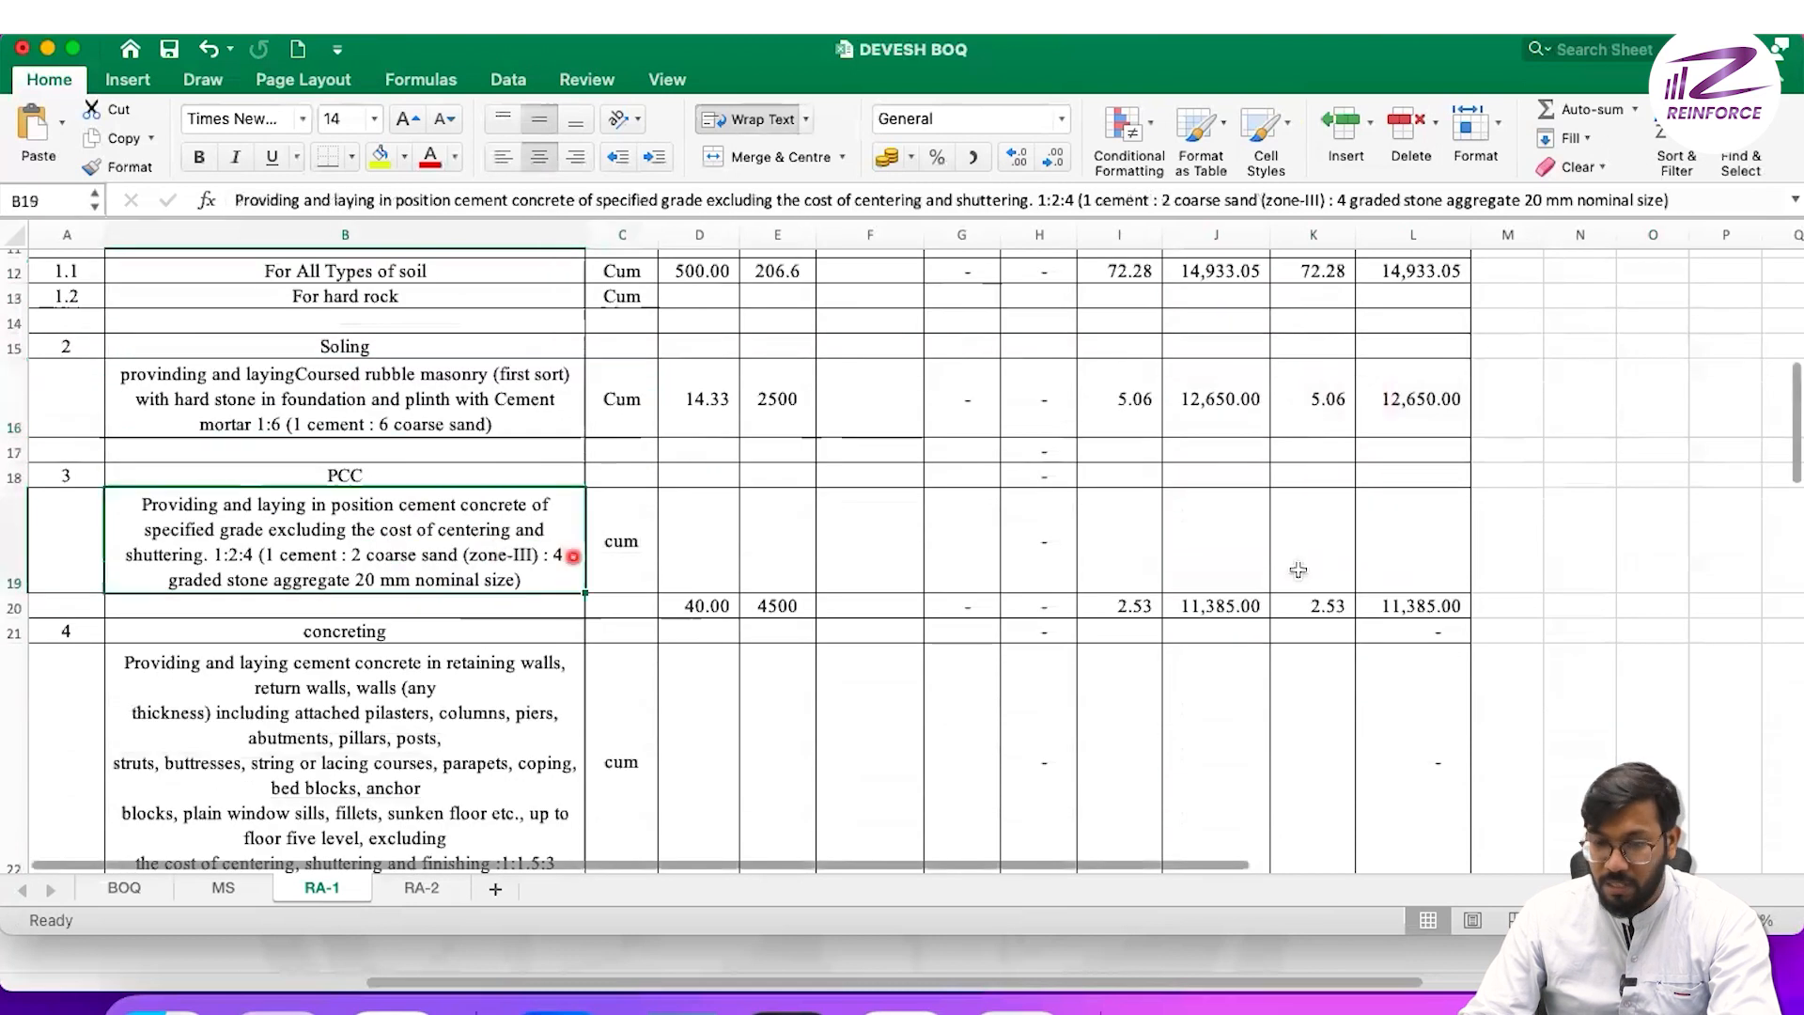
scroll(1298, 570, "up", 3)
left_click_drag(1419, 442, 1447, 780)
scroll(1551, 752, "down", 5)
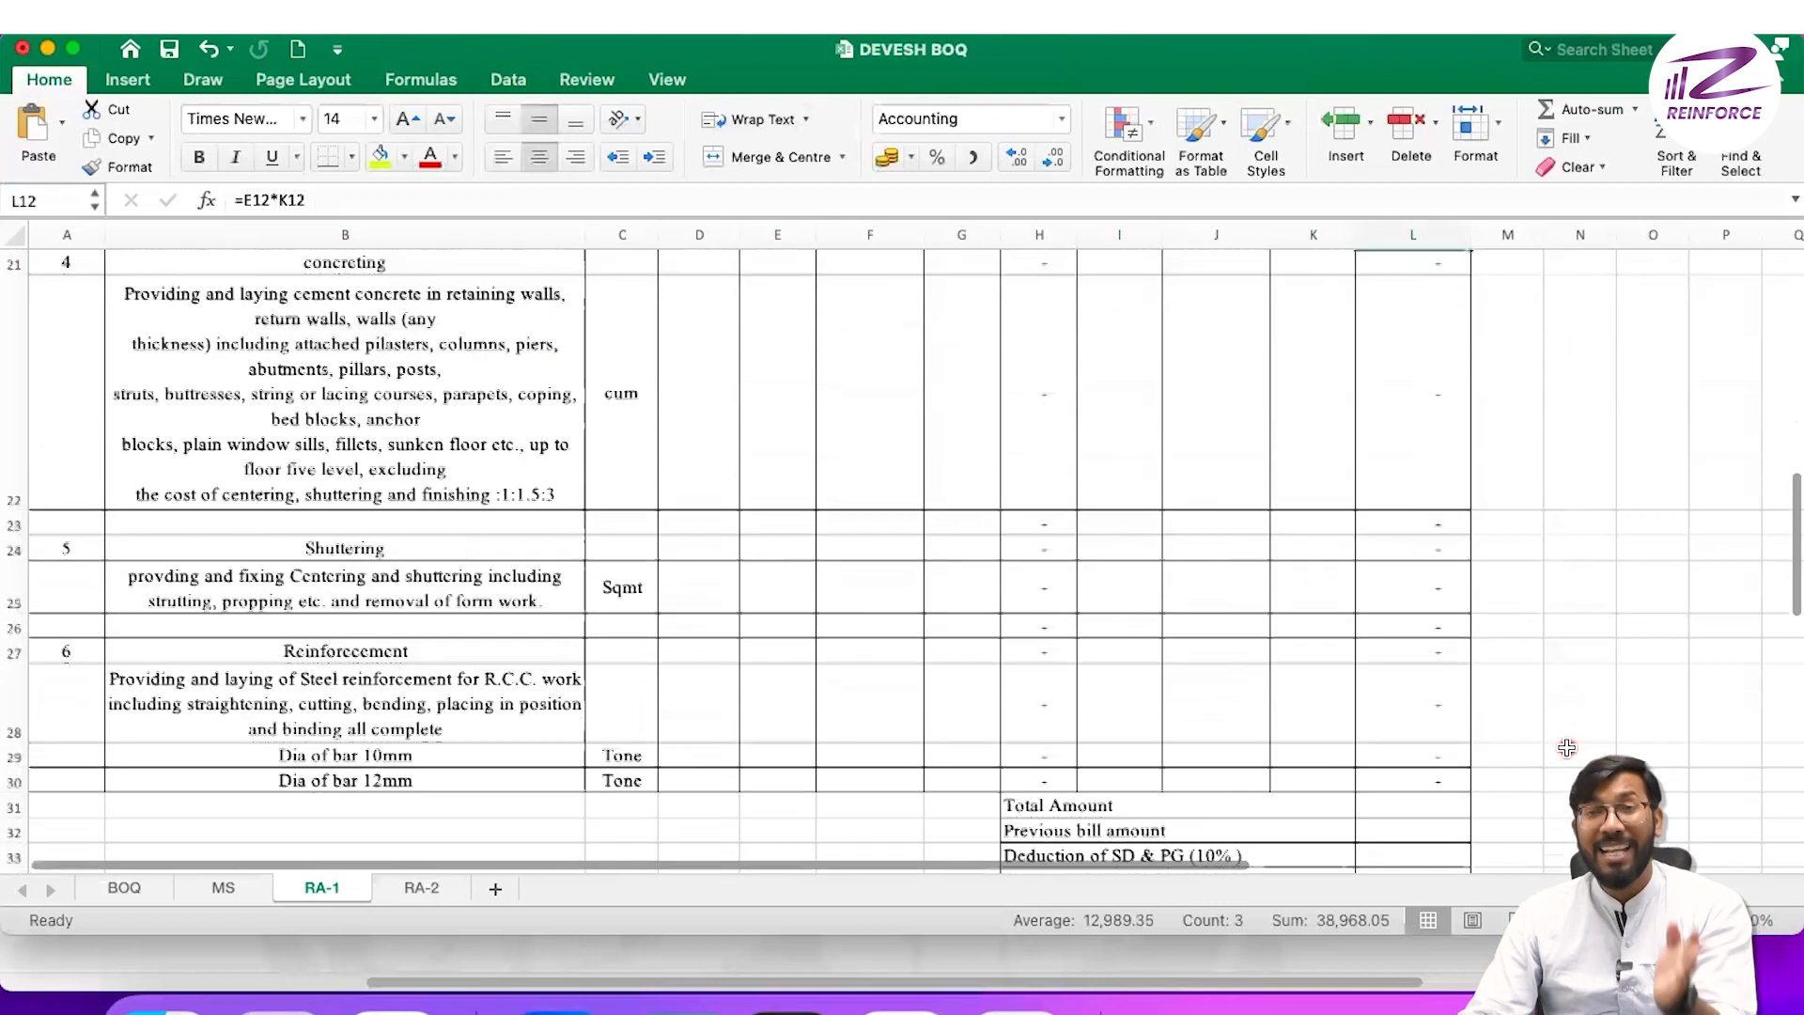
- Calculate the Total Amount of the bill by summing all item total amounts, =SUM(L12:L30)
scroll(1566, 747, "down", 2)
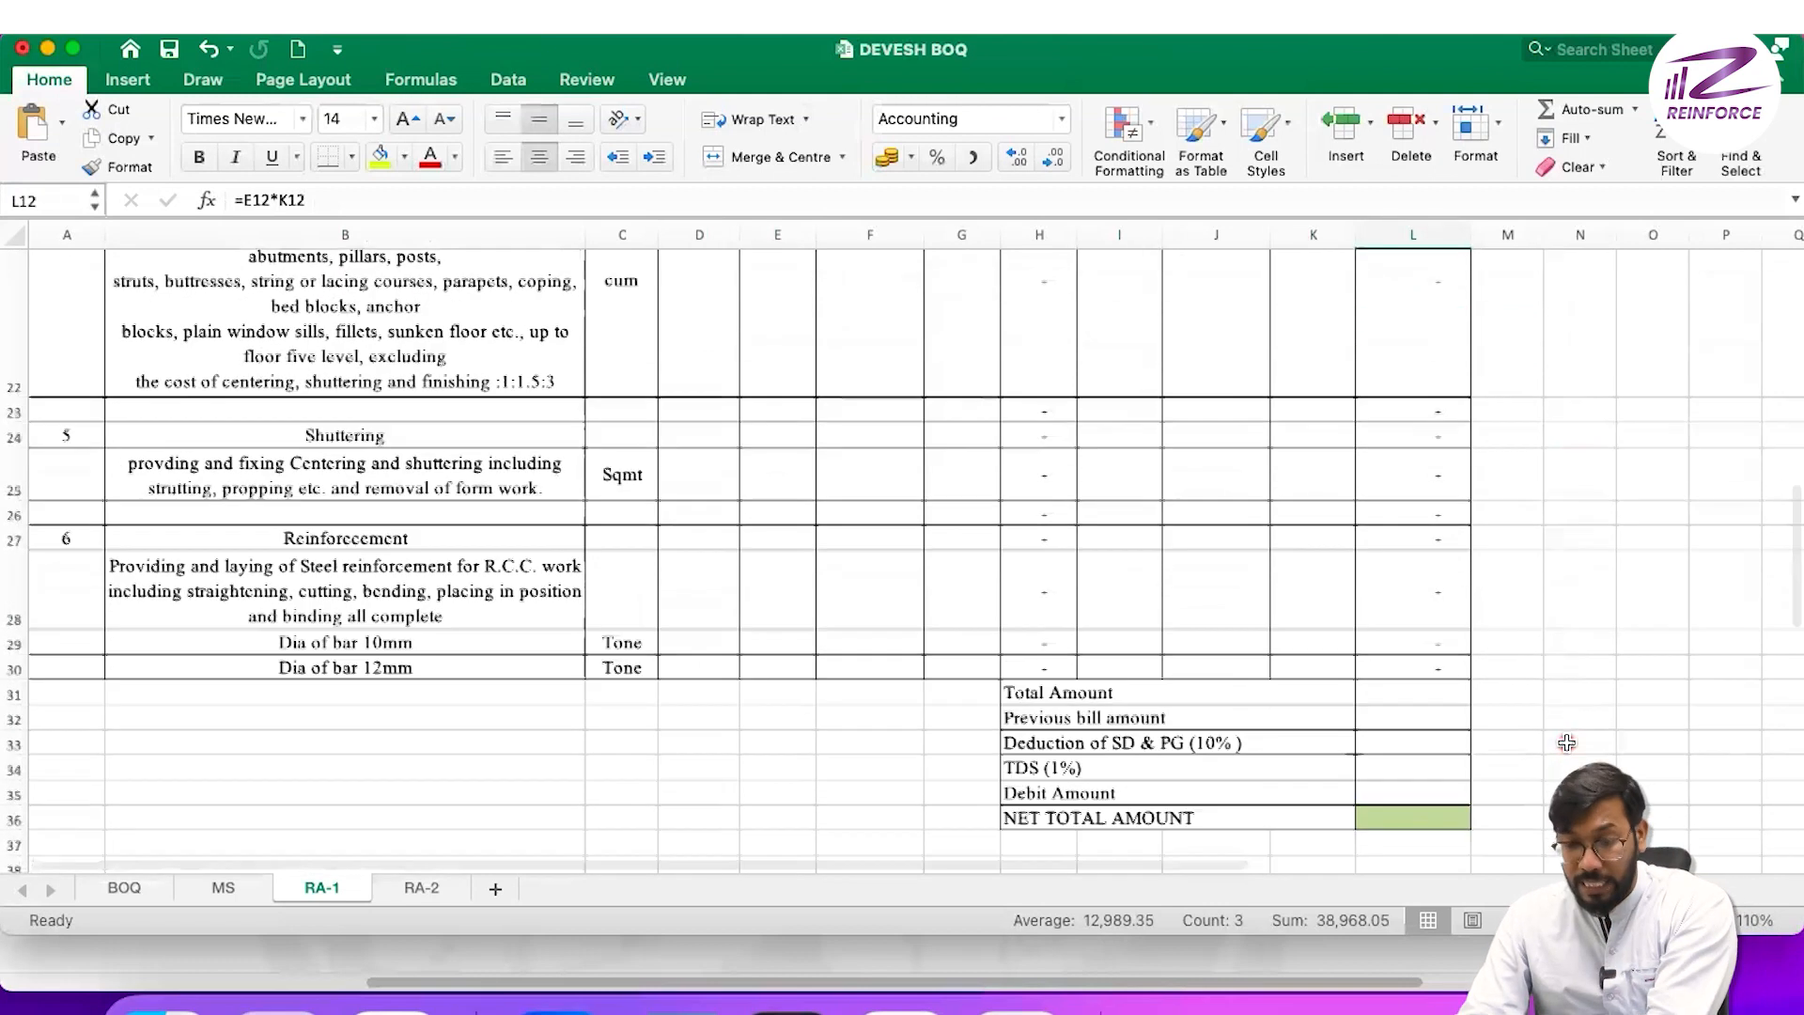
left_click(1426, 689)
type("=")
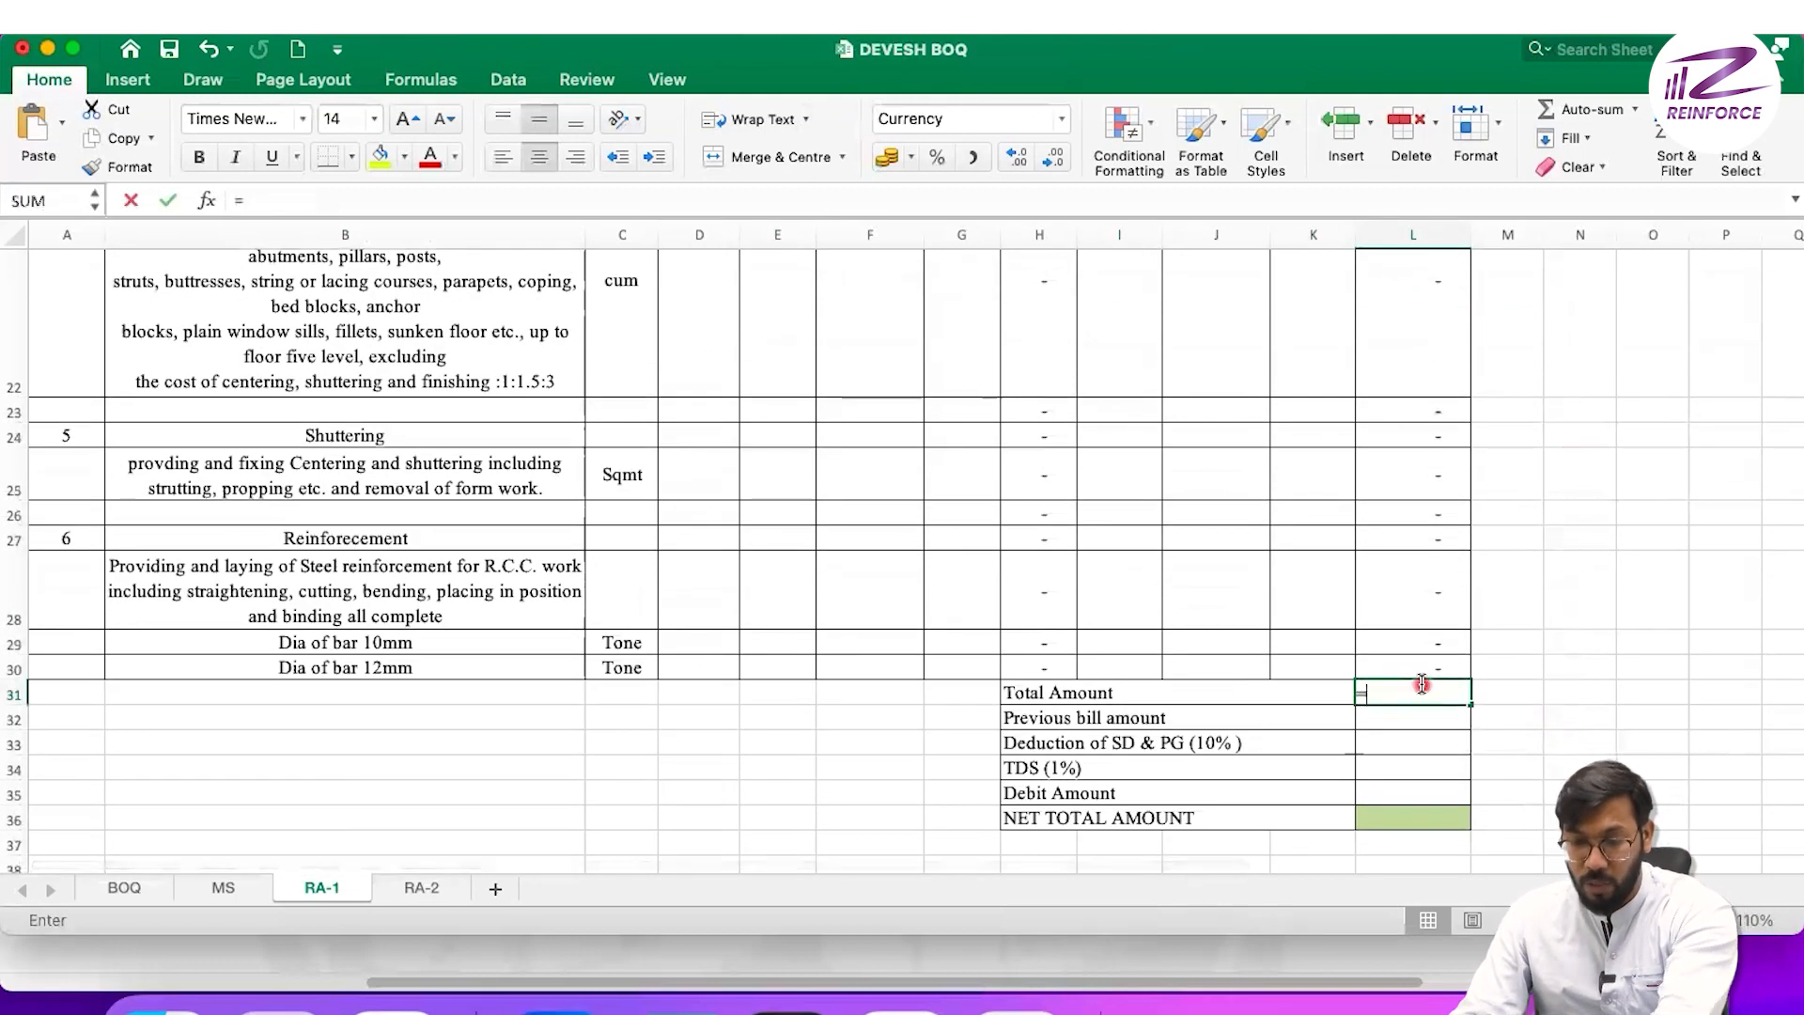
left_click(1591, 109)
scroll(1485, 540, "up", 1)
scroll(1486, 540, "up", 5)
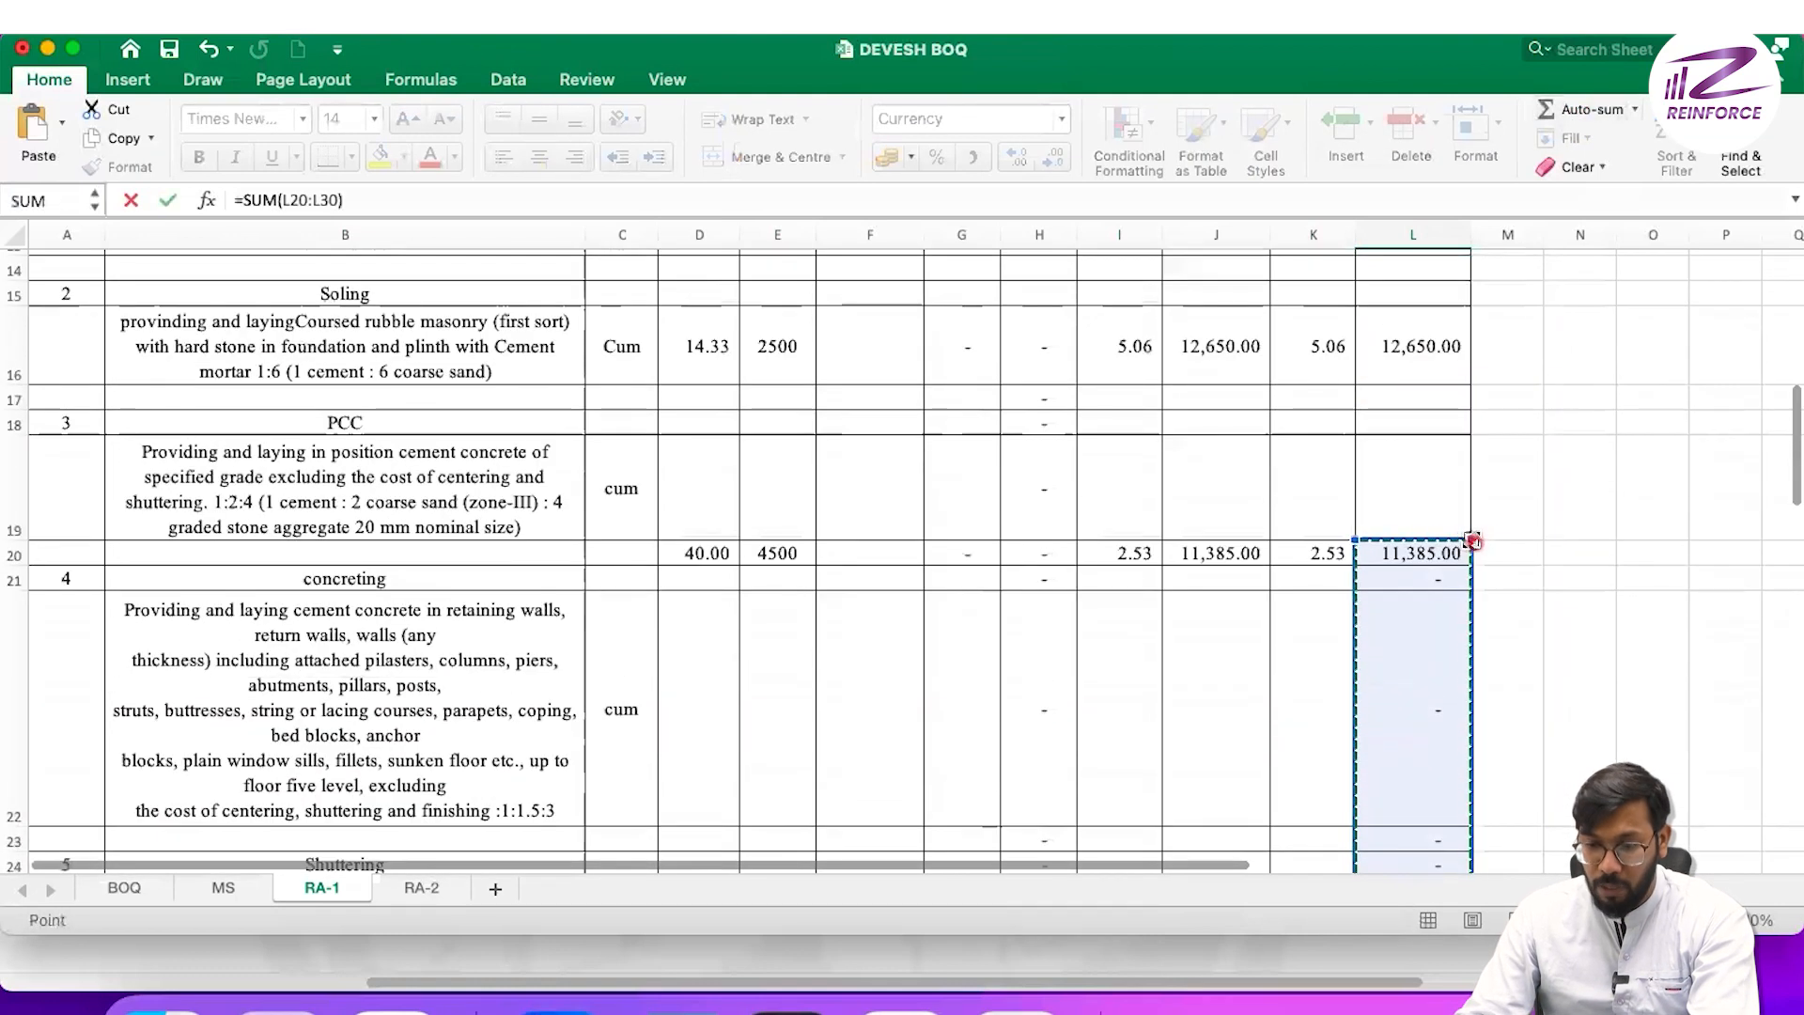
left_click_drag(1478, 467, 1489, 301)
scroll(1582, 604, "down", 6)
left_click(1591, 109)
scroll(1391, 512, "up", 6)
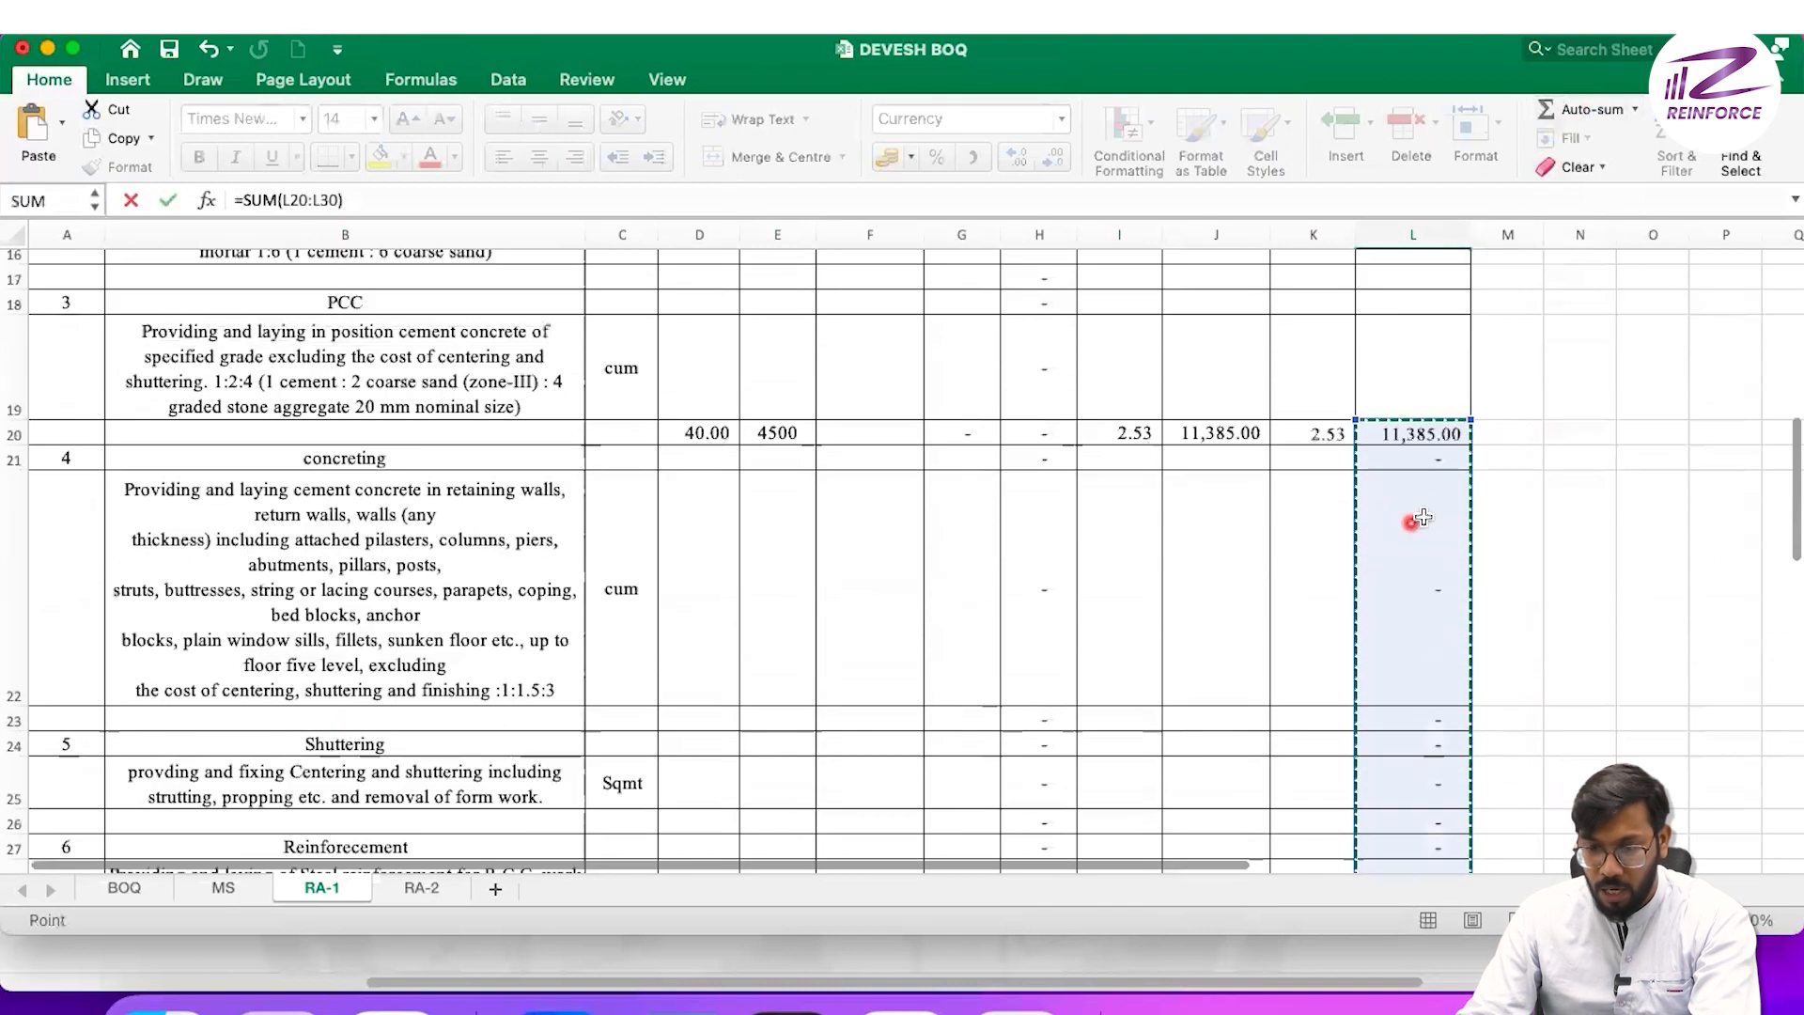
left_click_drag(1471, 422, 1509, 673)
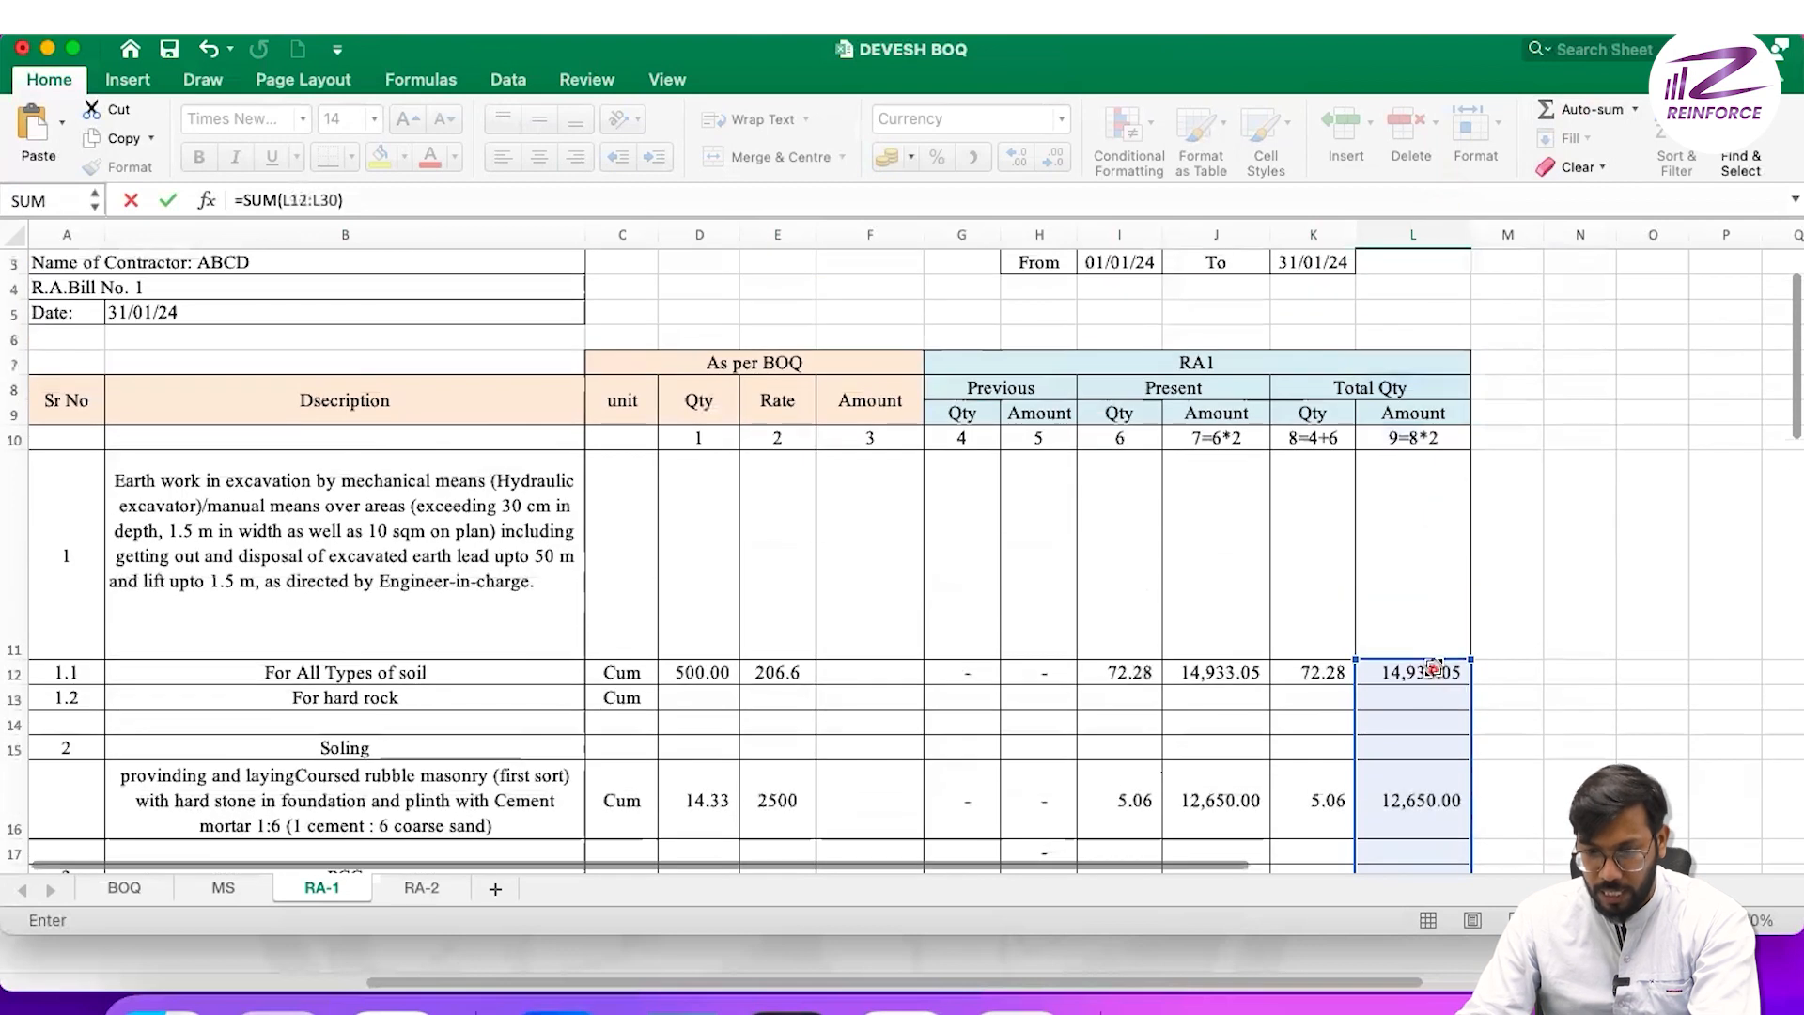
key("Return")
scroll(1509, 665, "down", 5)
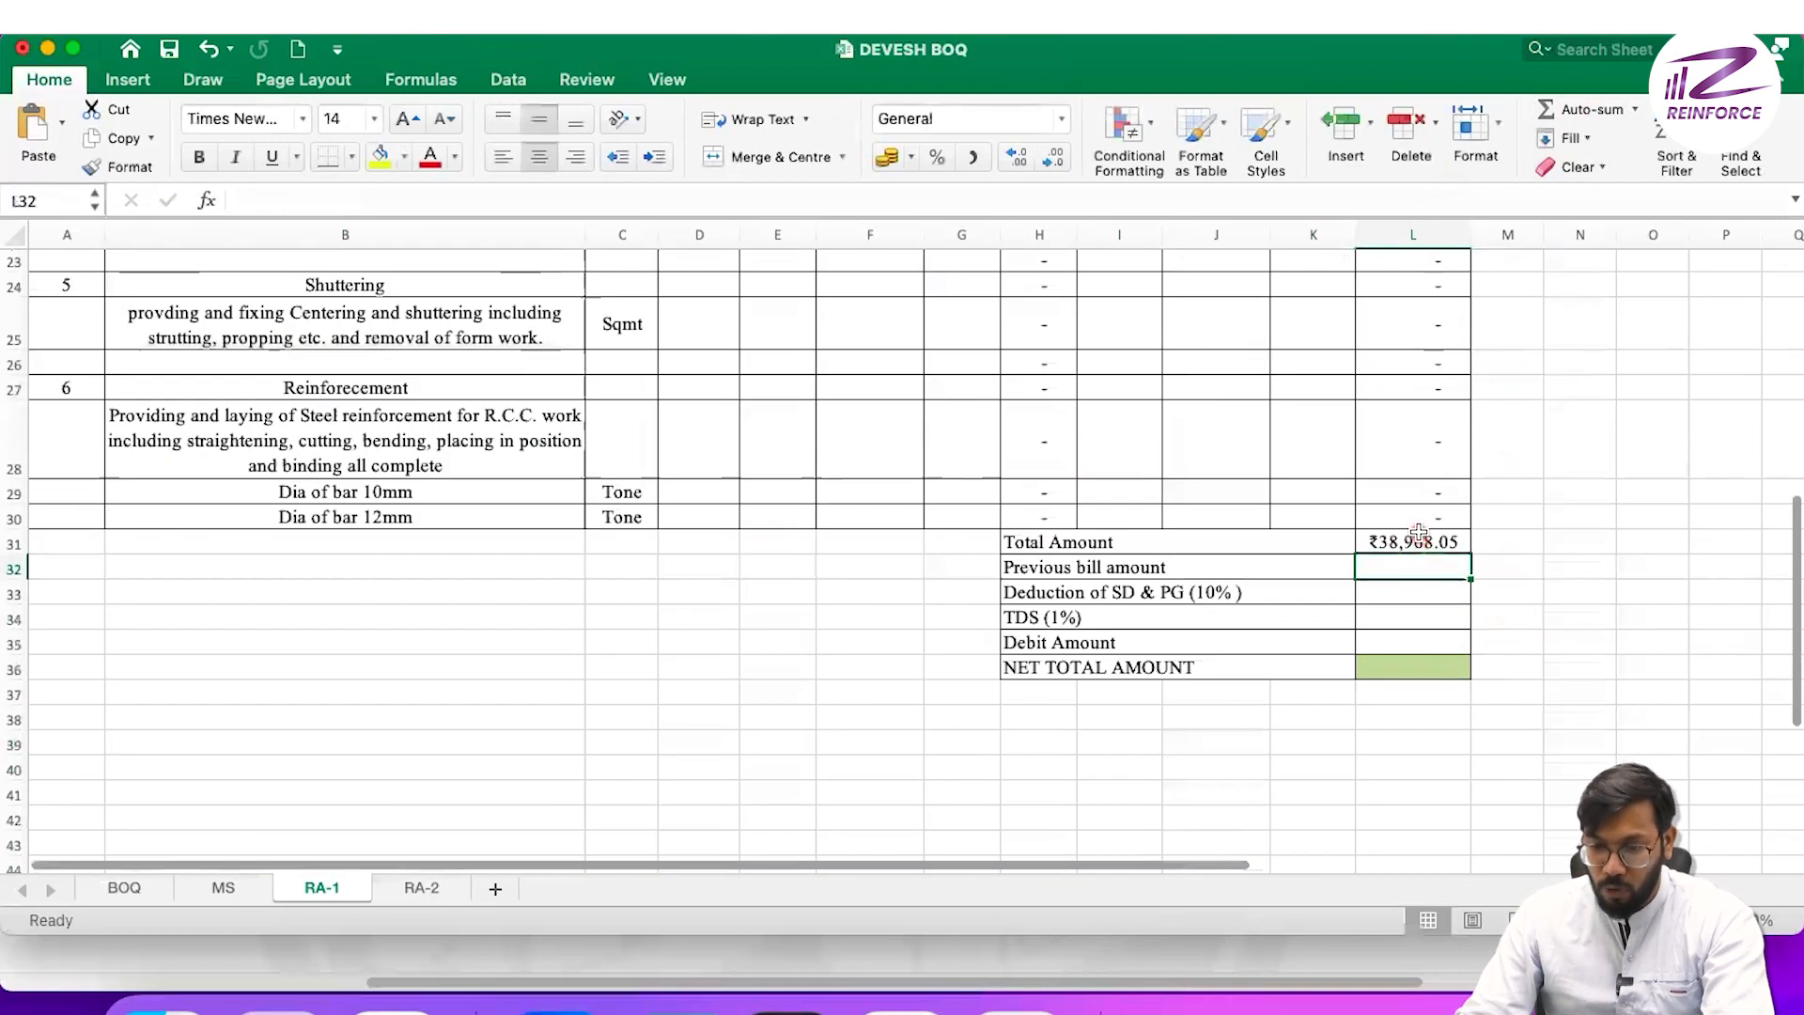
left_click(1418, 539)
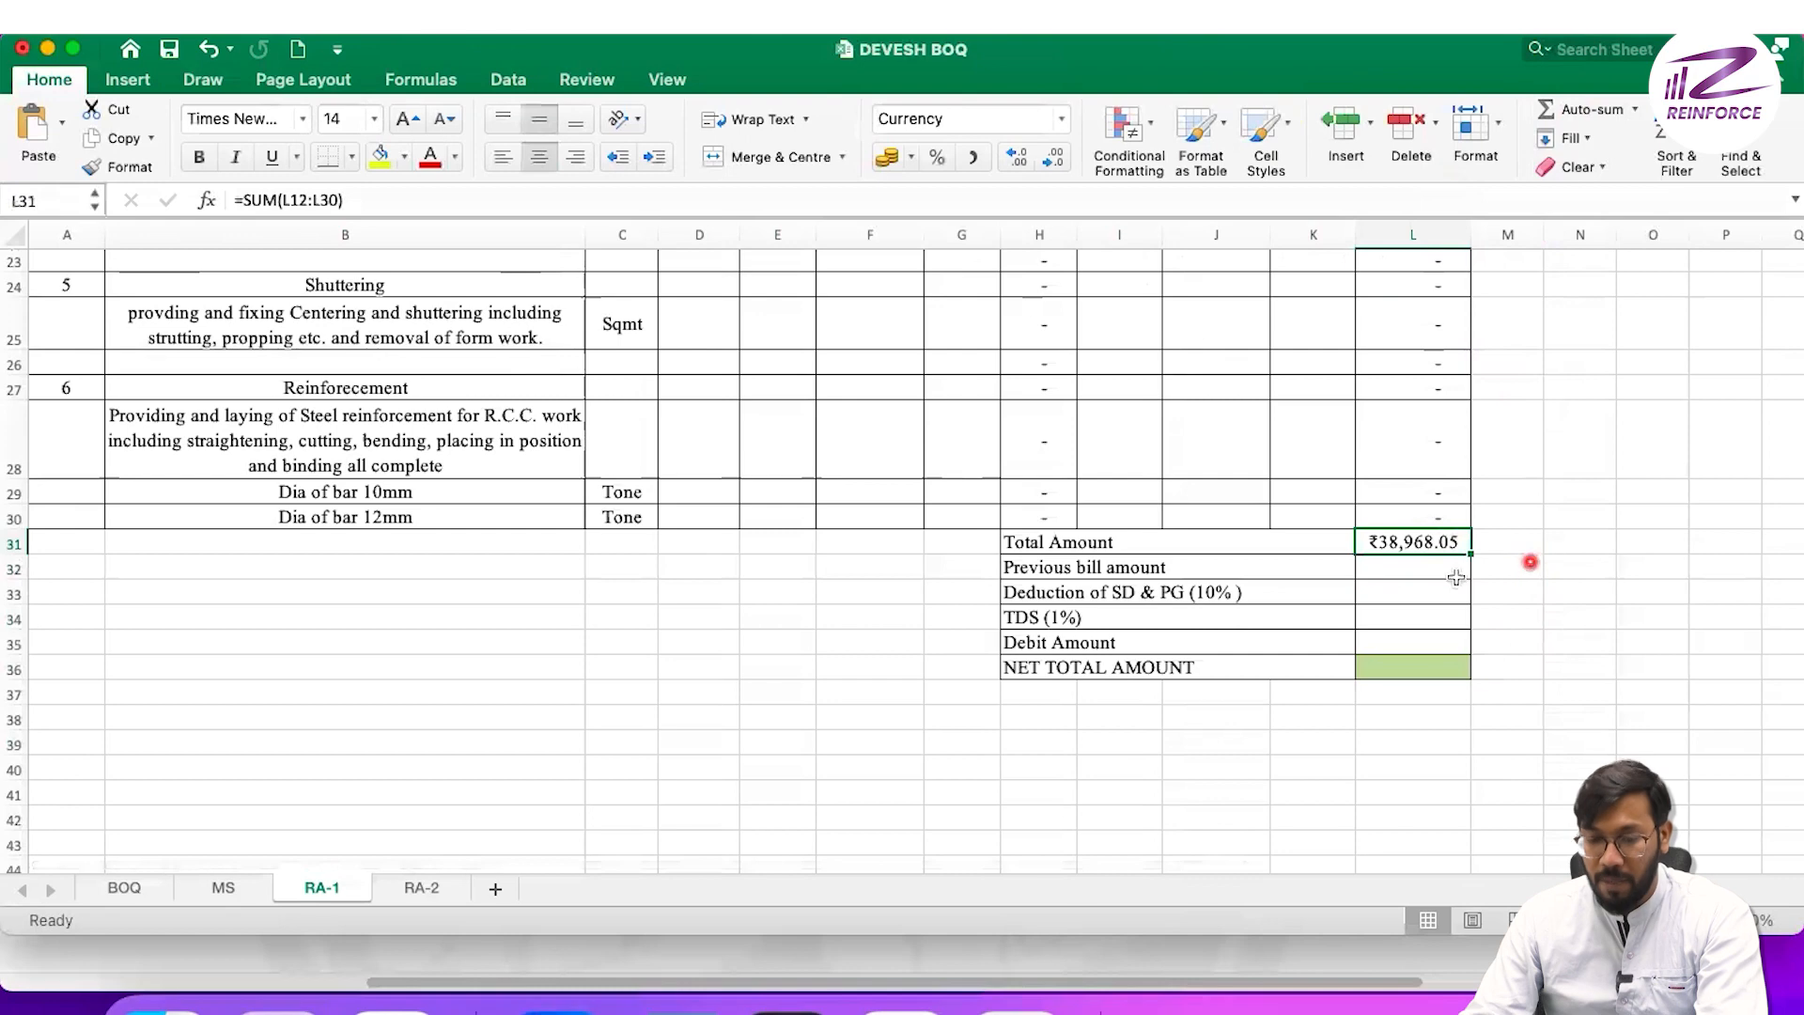
- Check the previous amounts of the items and enter 0 as the Previous bill amount
left_click(1289, 562)
scroll(987, 508, "up", 15)
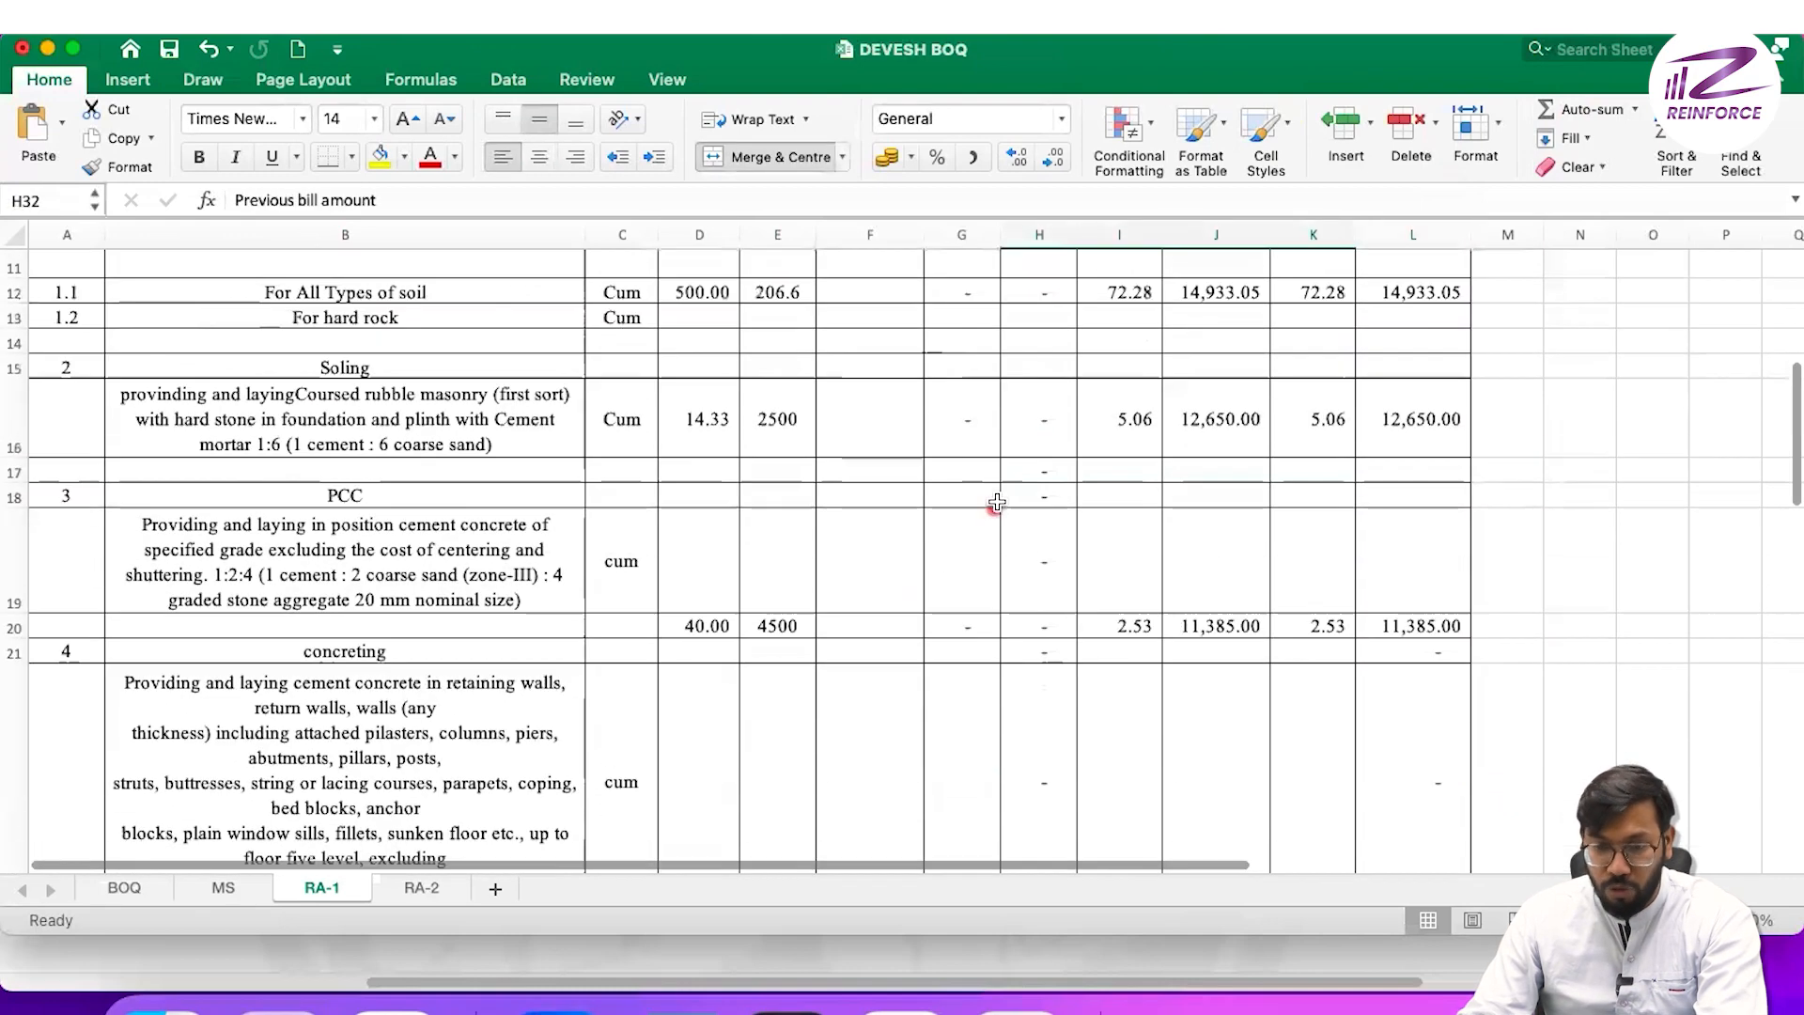
left_click_drag(991, 437, 1081, 524)
double_click(1393, 572)
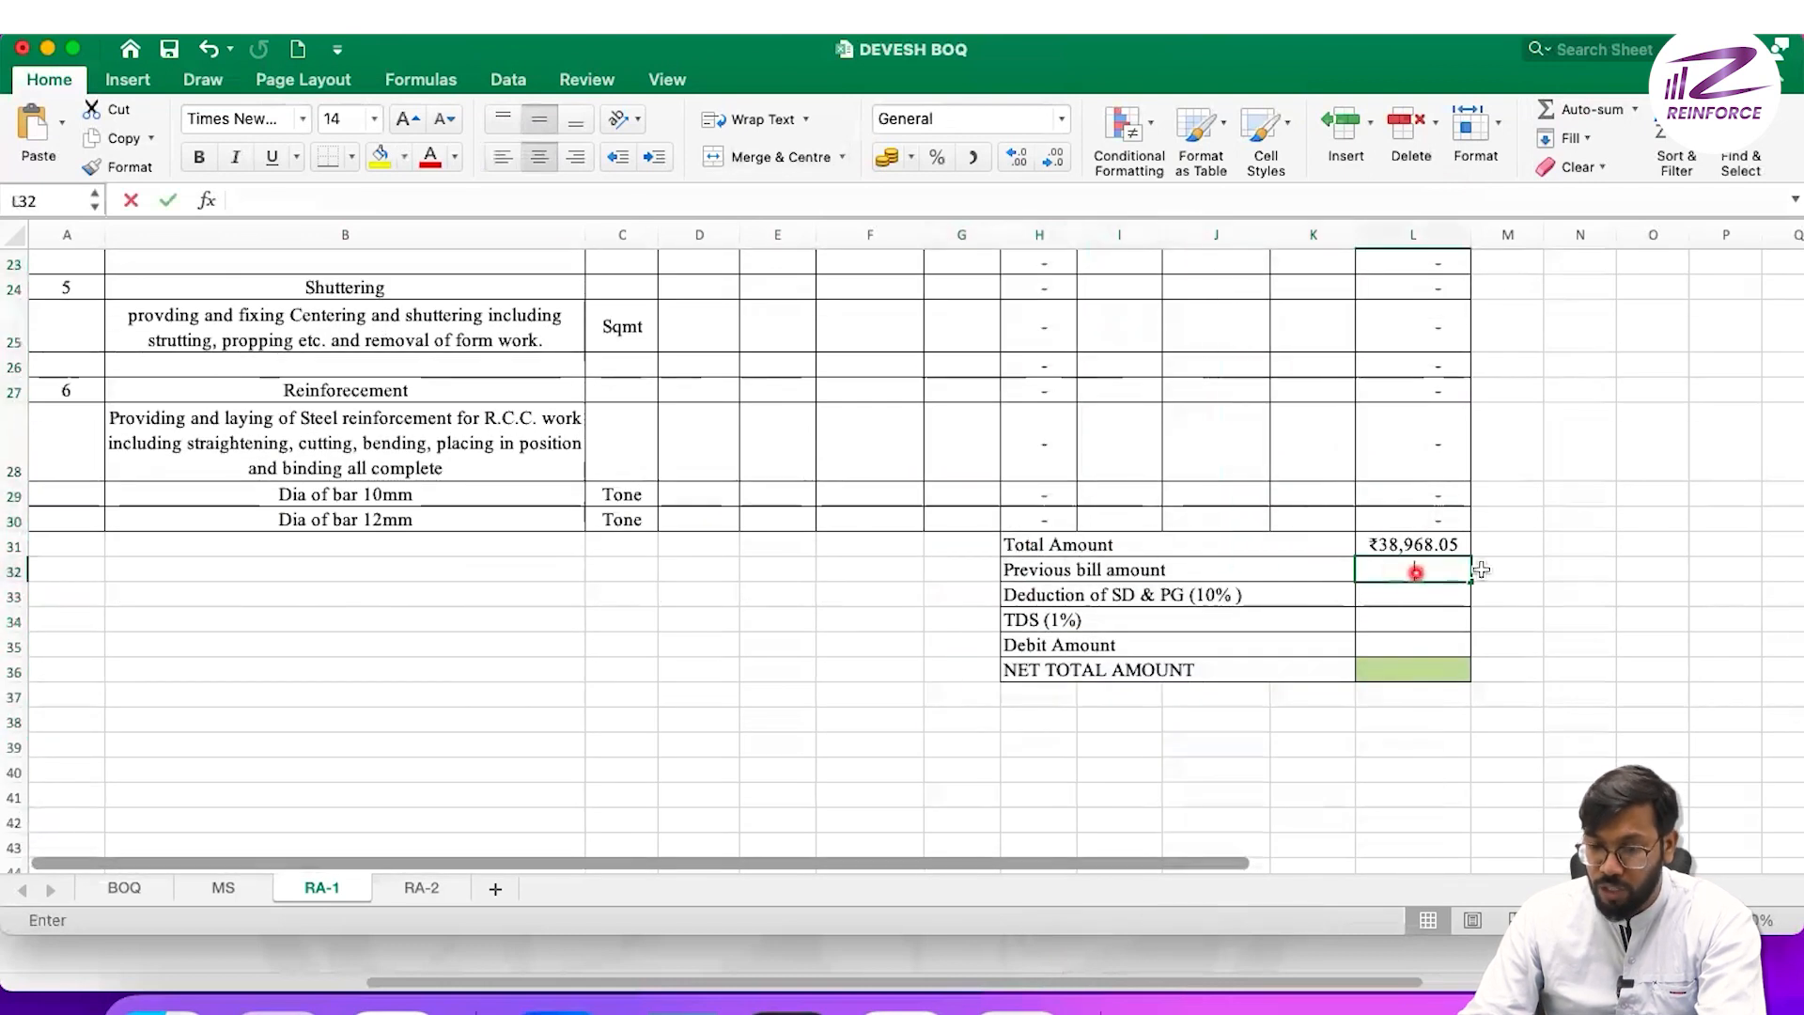
type("0")
key("Return")
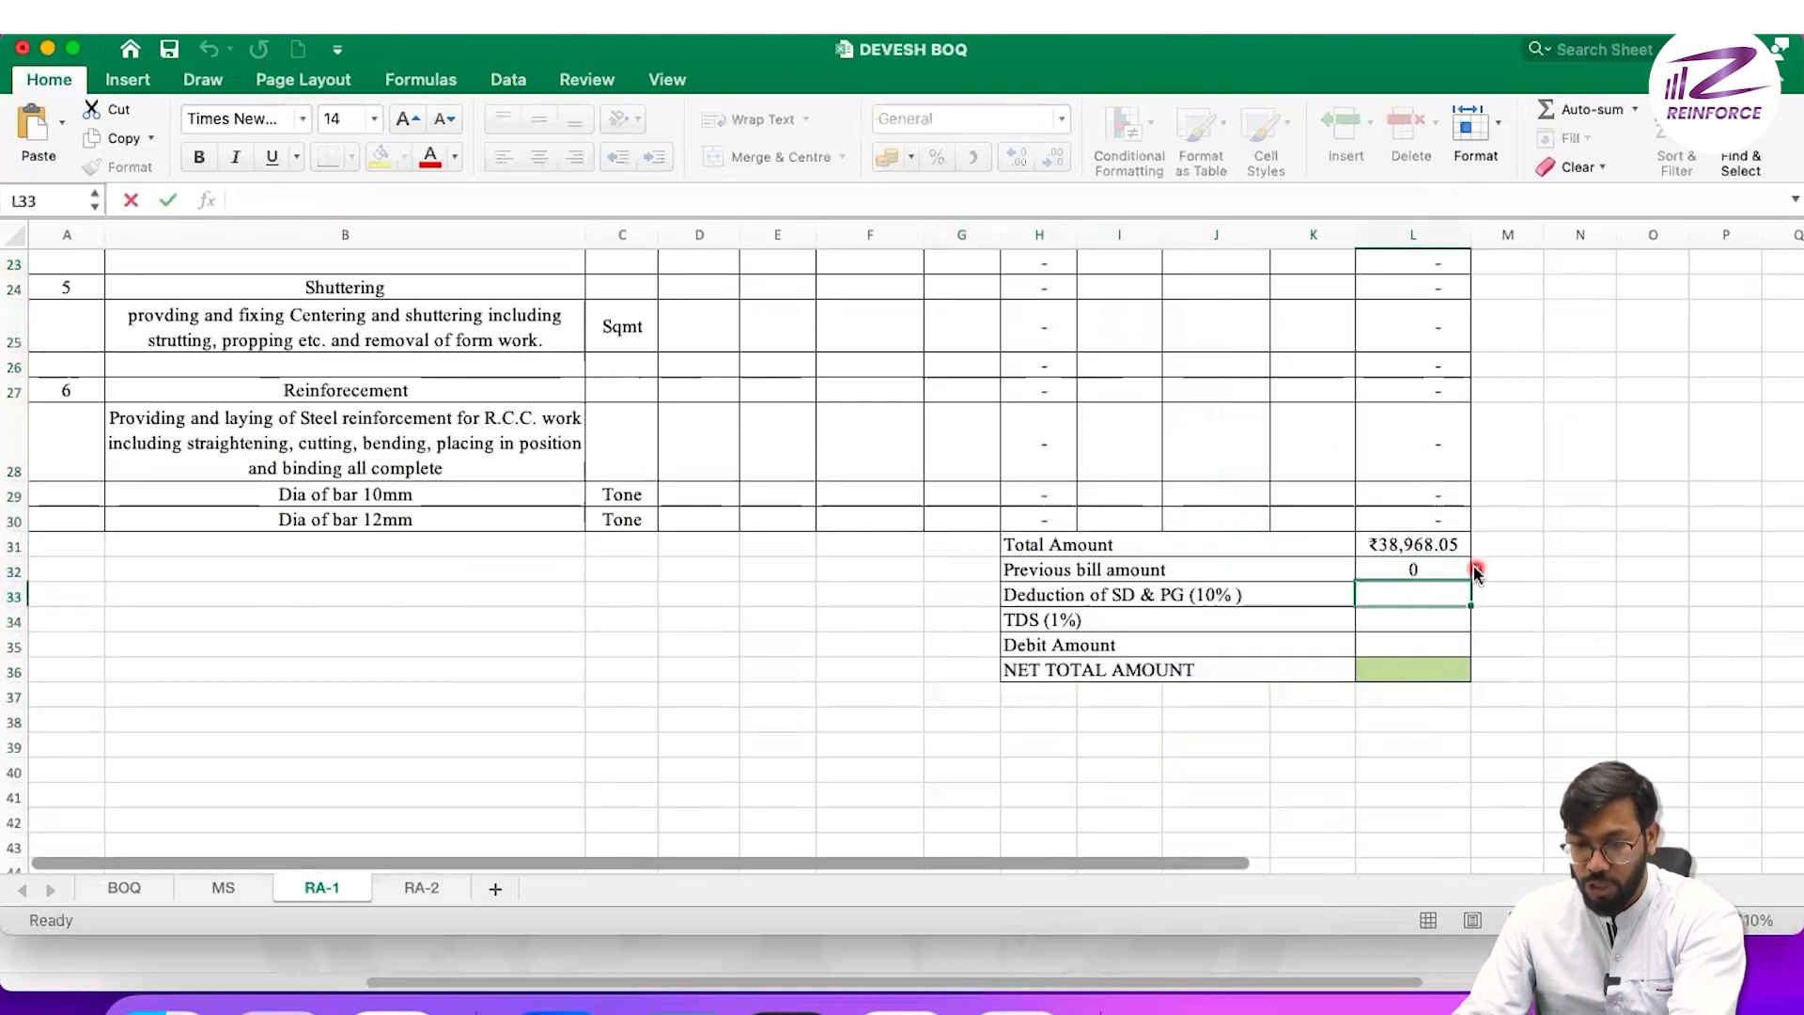
- Calculate the Deduction of SD & PG as 10% of the Total Amount, =L31*10%
left_click(1248, 593)
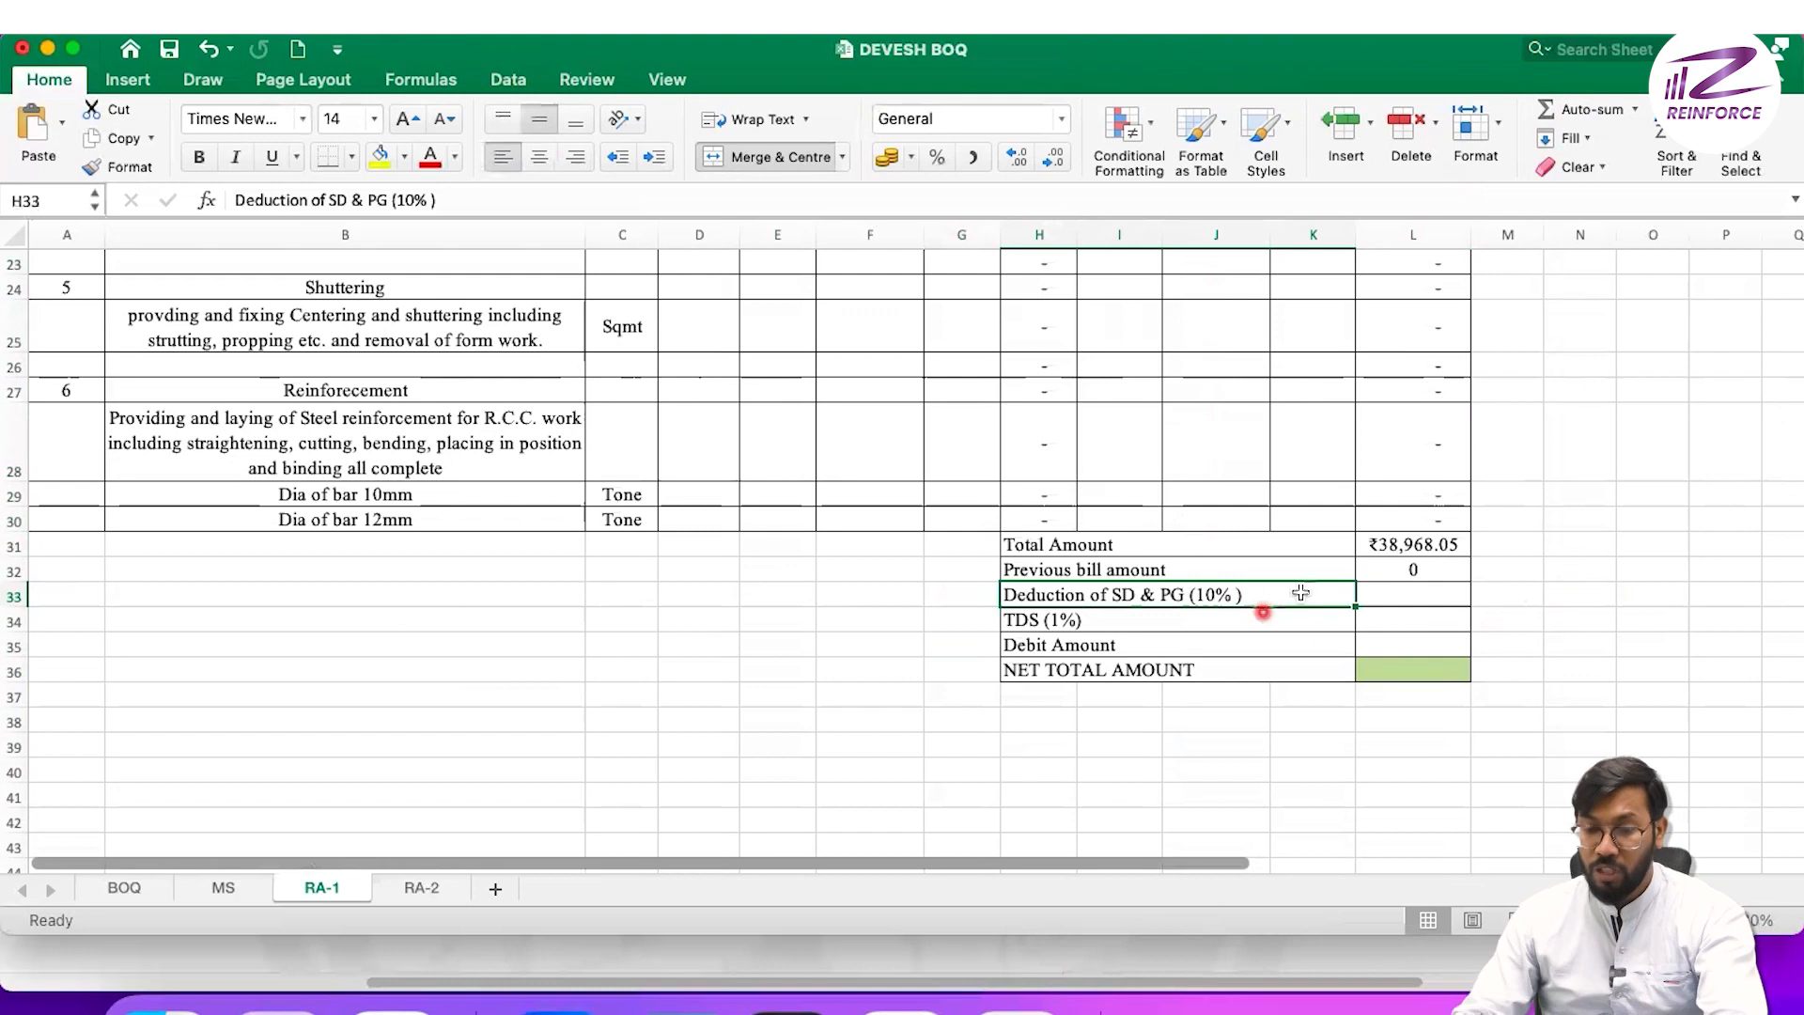
left_click(1410, 595)
type("=")
key("Up")
key("Up")
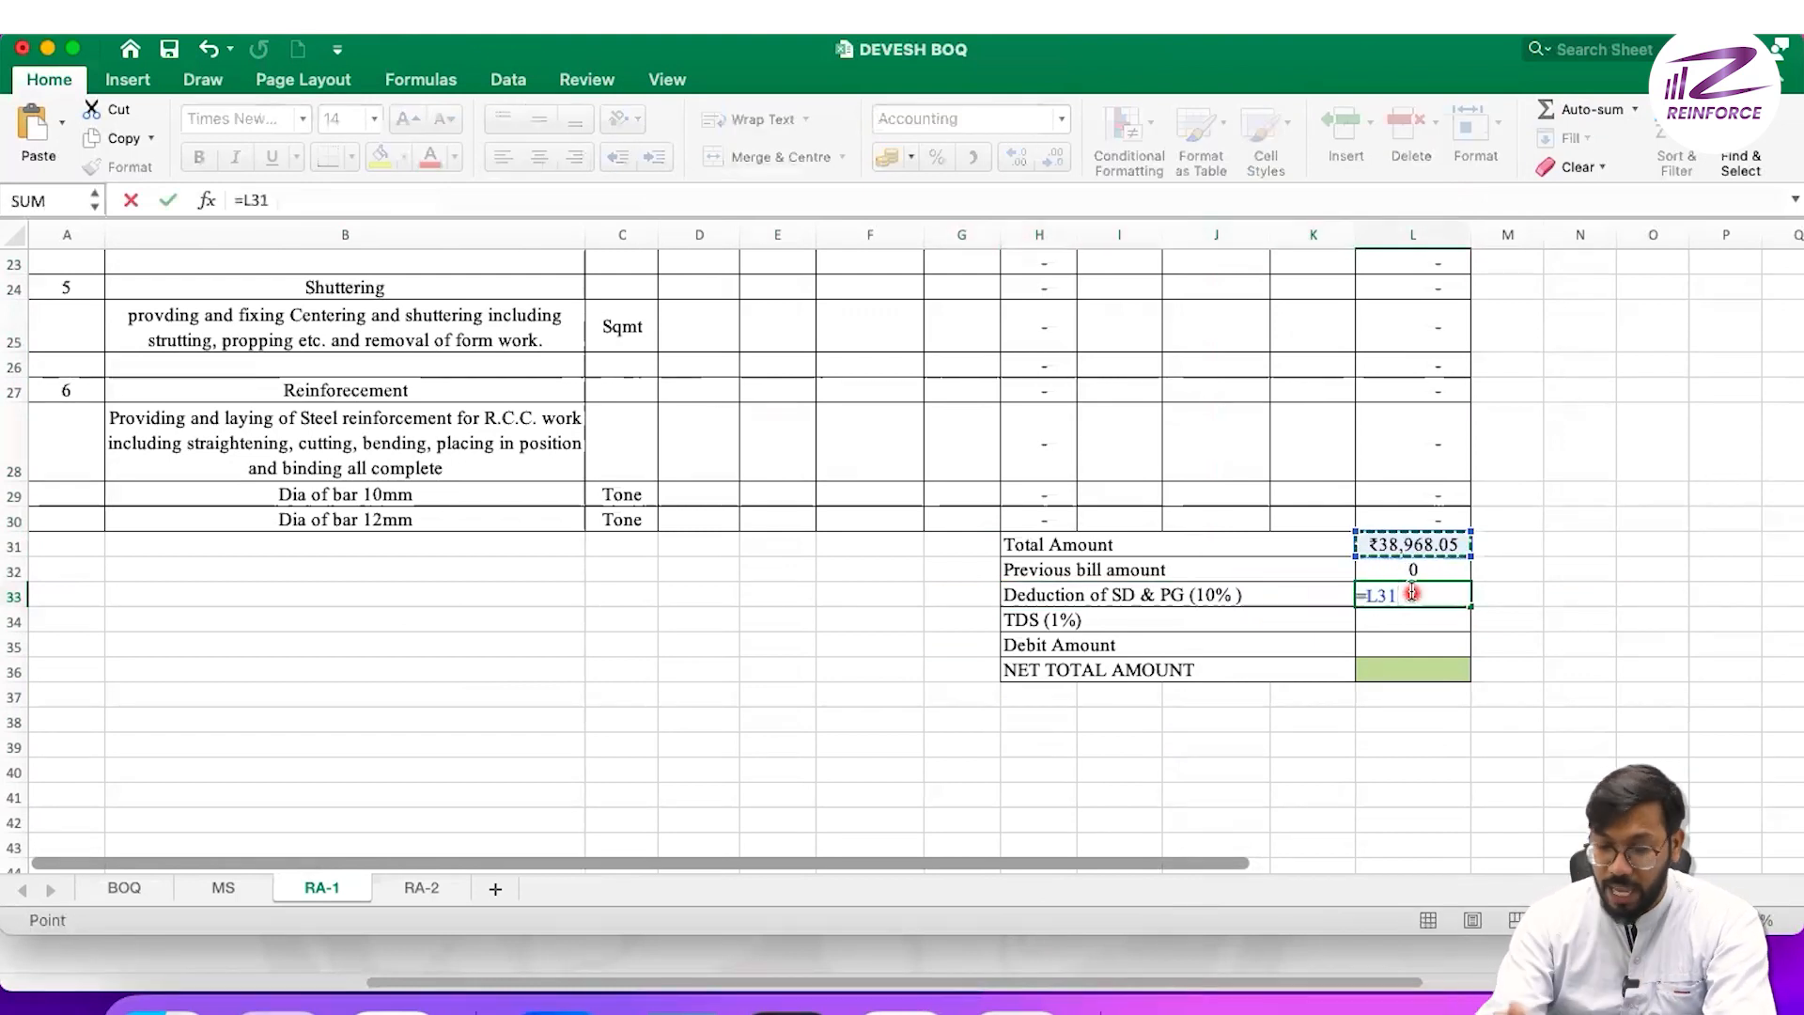
type("*10")
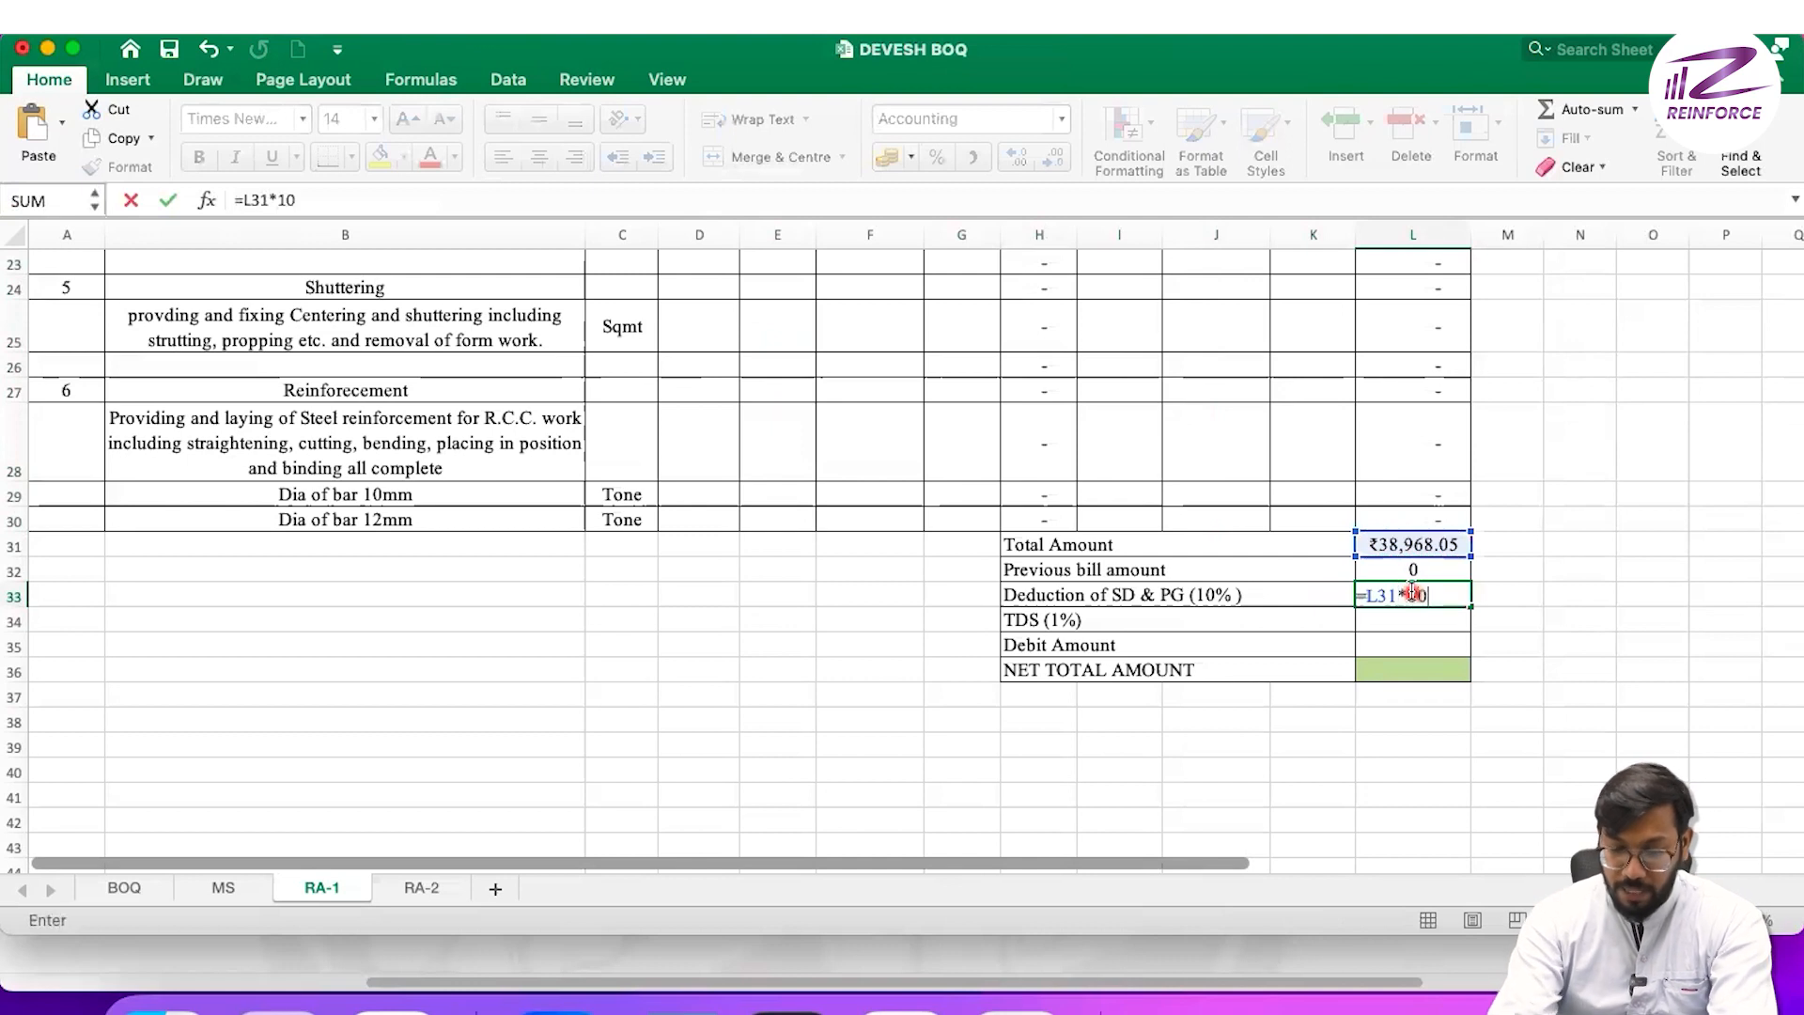
type("%")
key("Return")
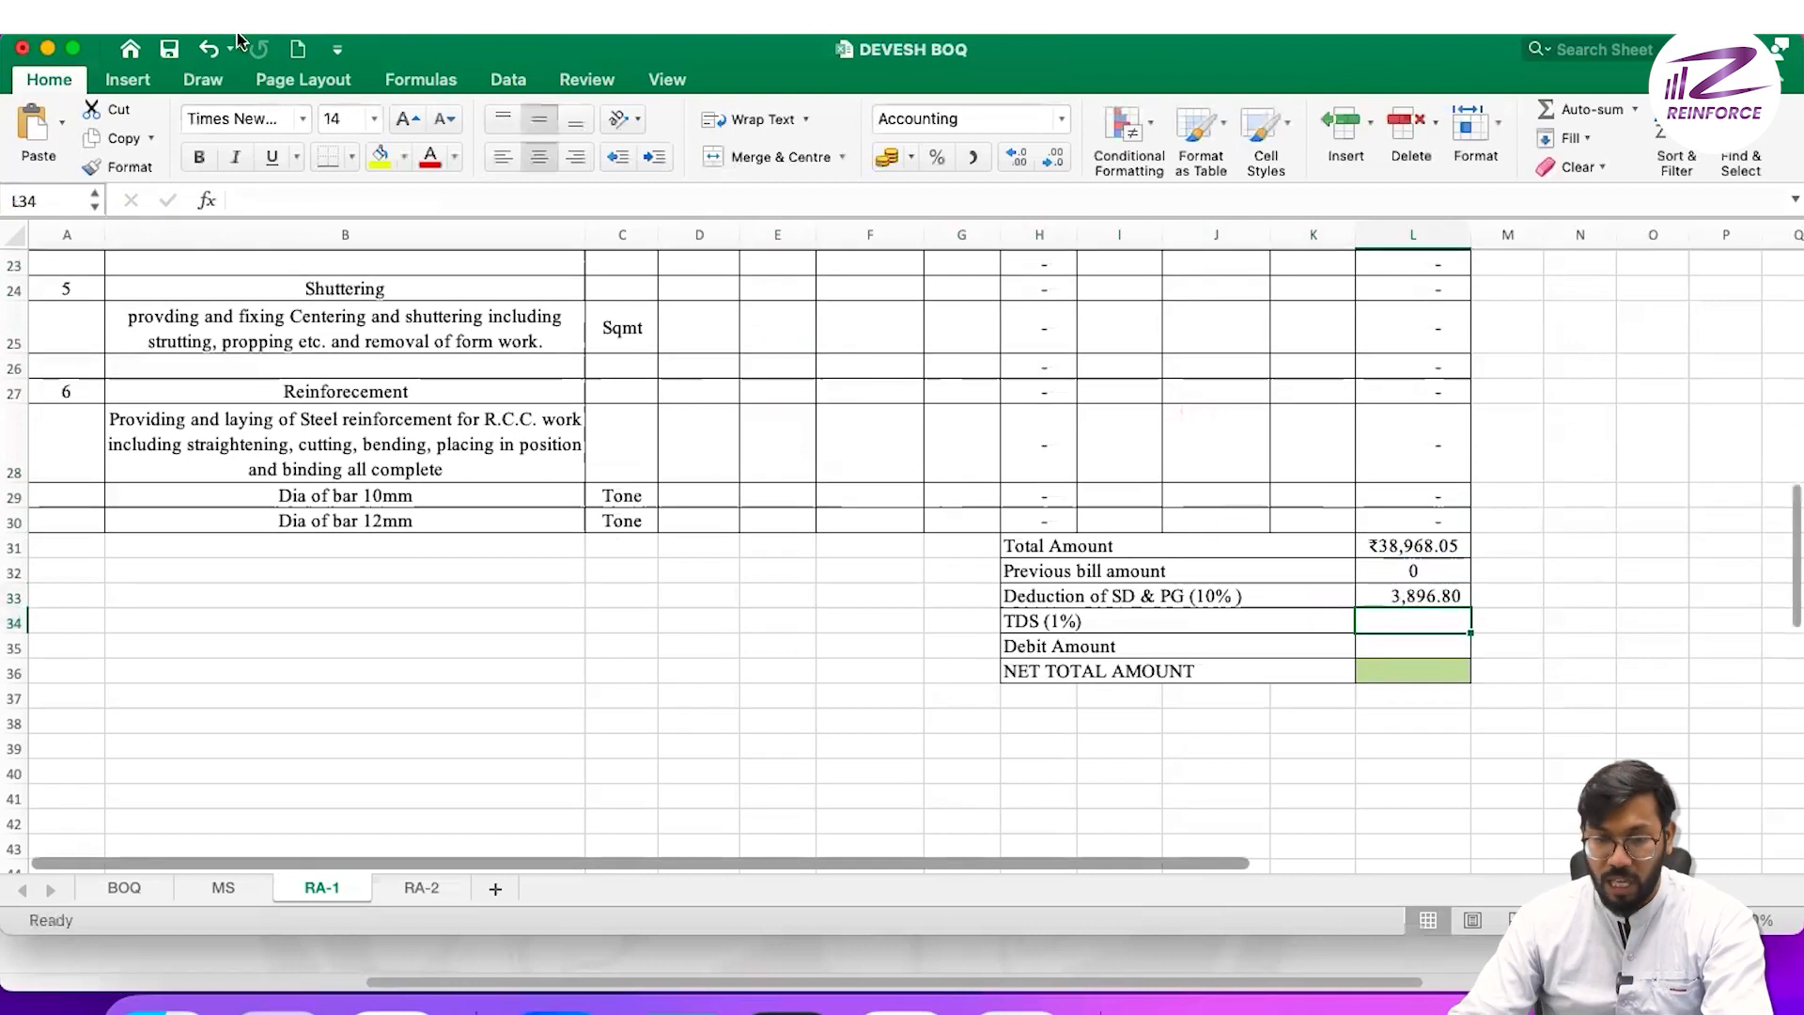
- Calculate the TDS as 1% of the Total Amount, =L31*1%
left_click(1598, 648)
left_click(1438, 625)
type("=")
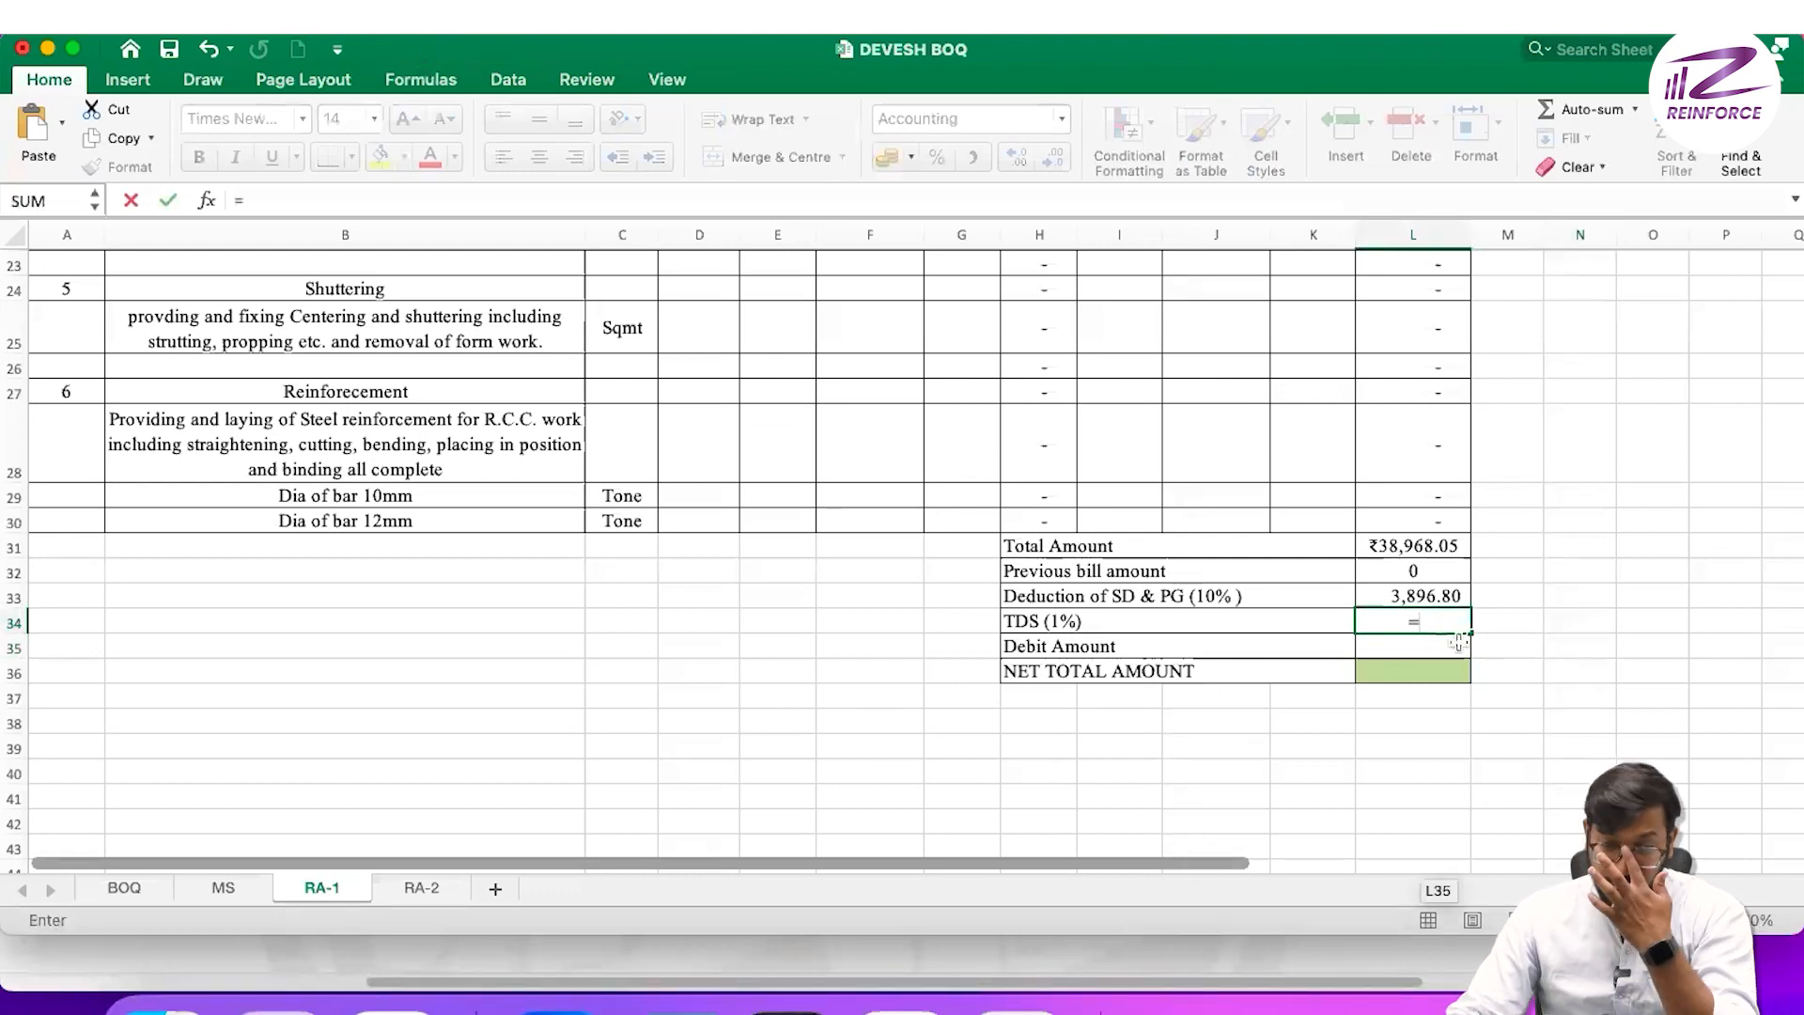
left_click(1417, 545)
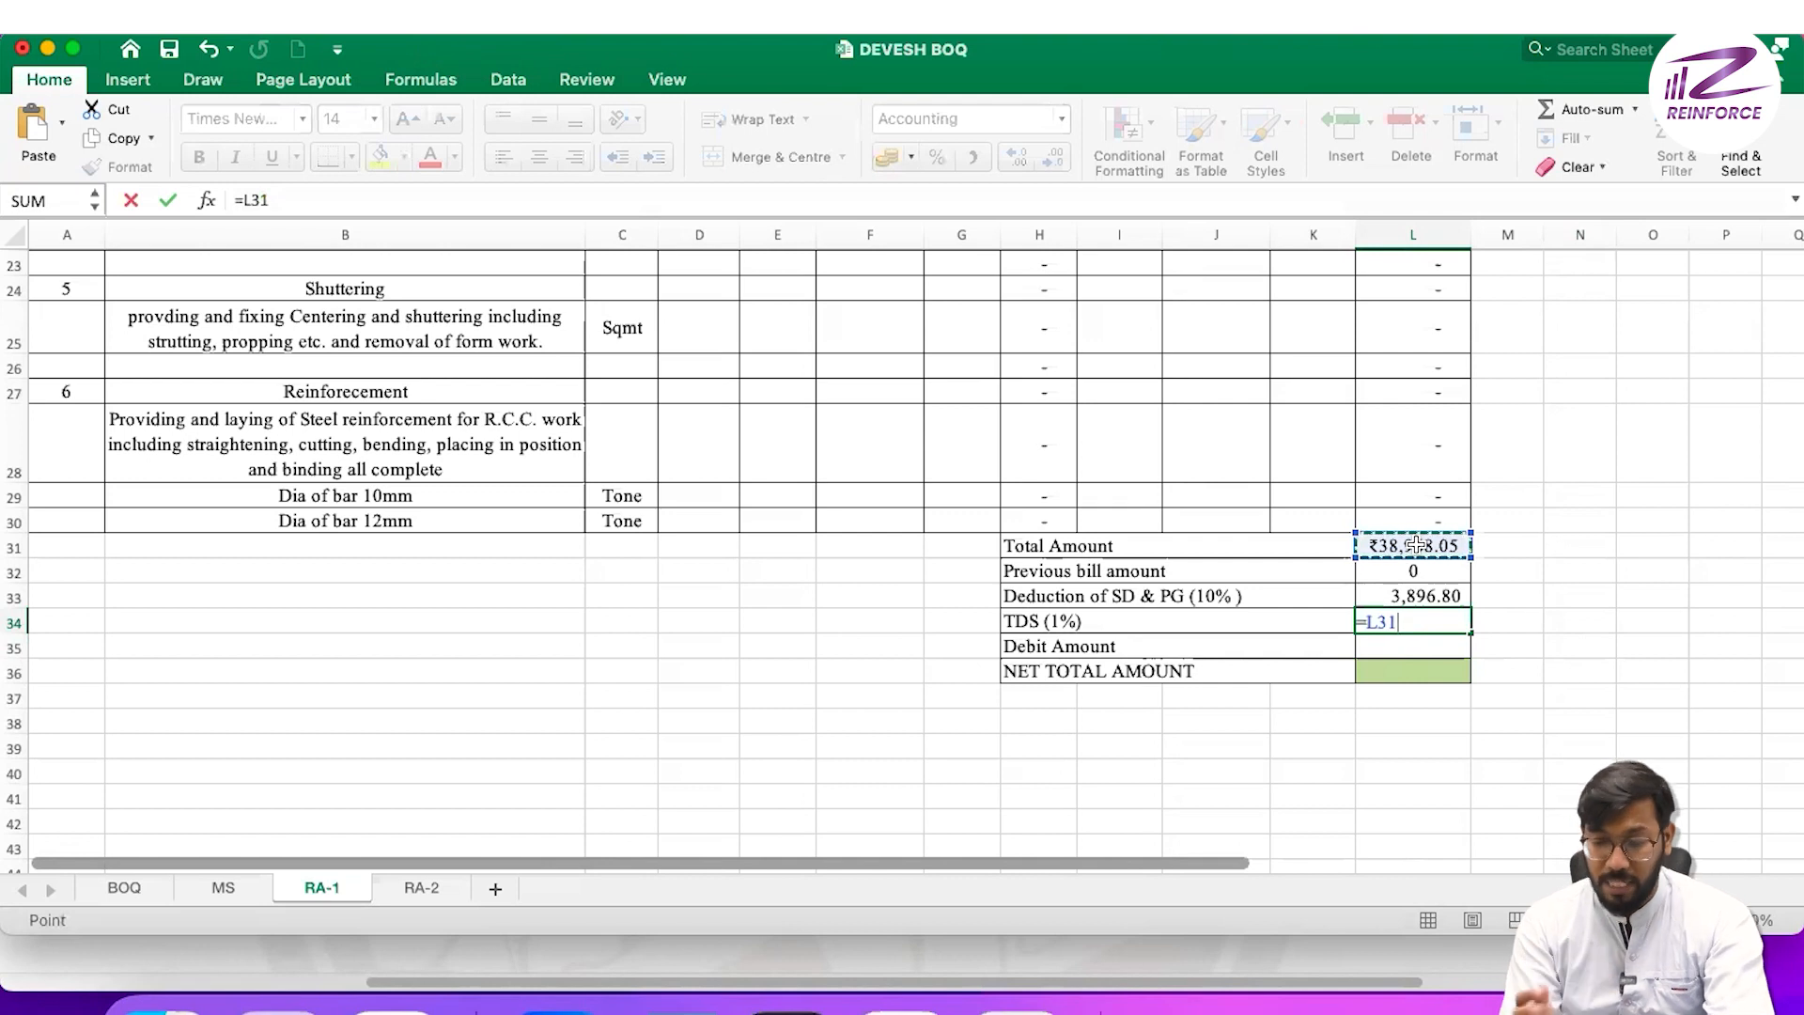
type("*1%")
key("Return")
left_click(1454, 620)
- Enter 500 as the Debit Amount in the bill summary
left_click(1217, 646)
left_click(1391, 645)
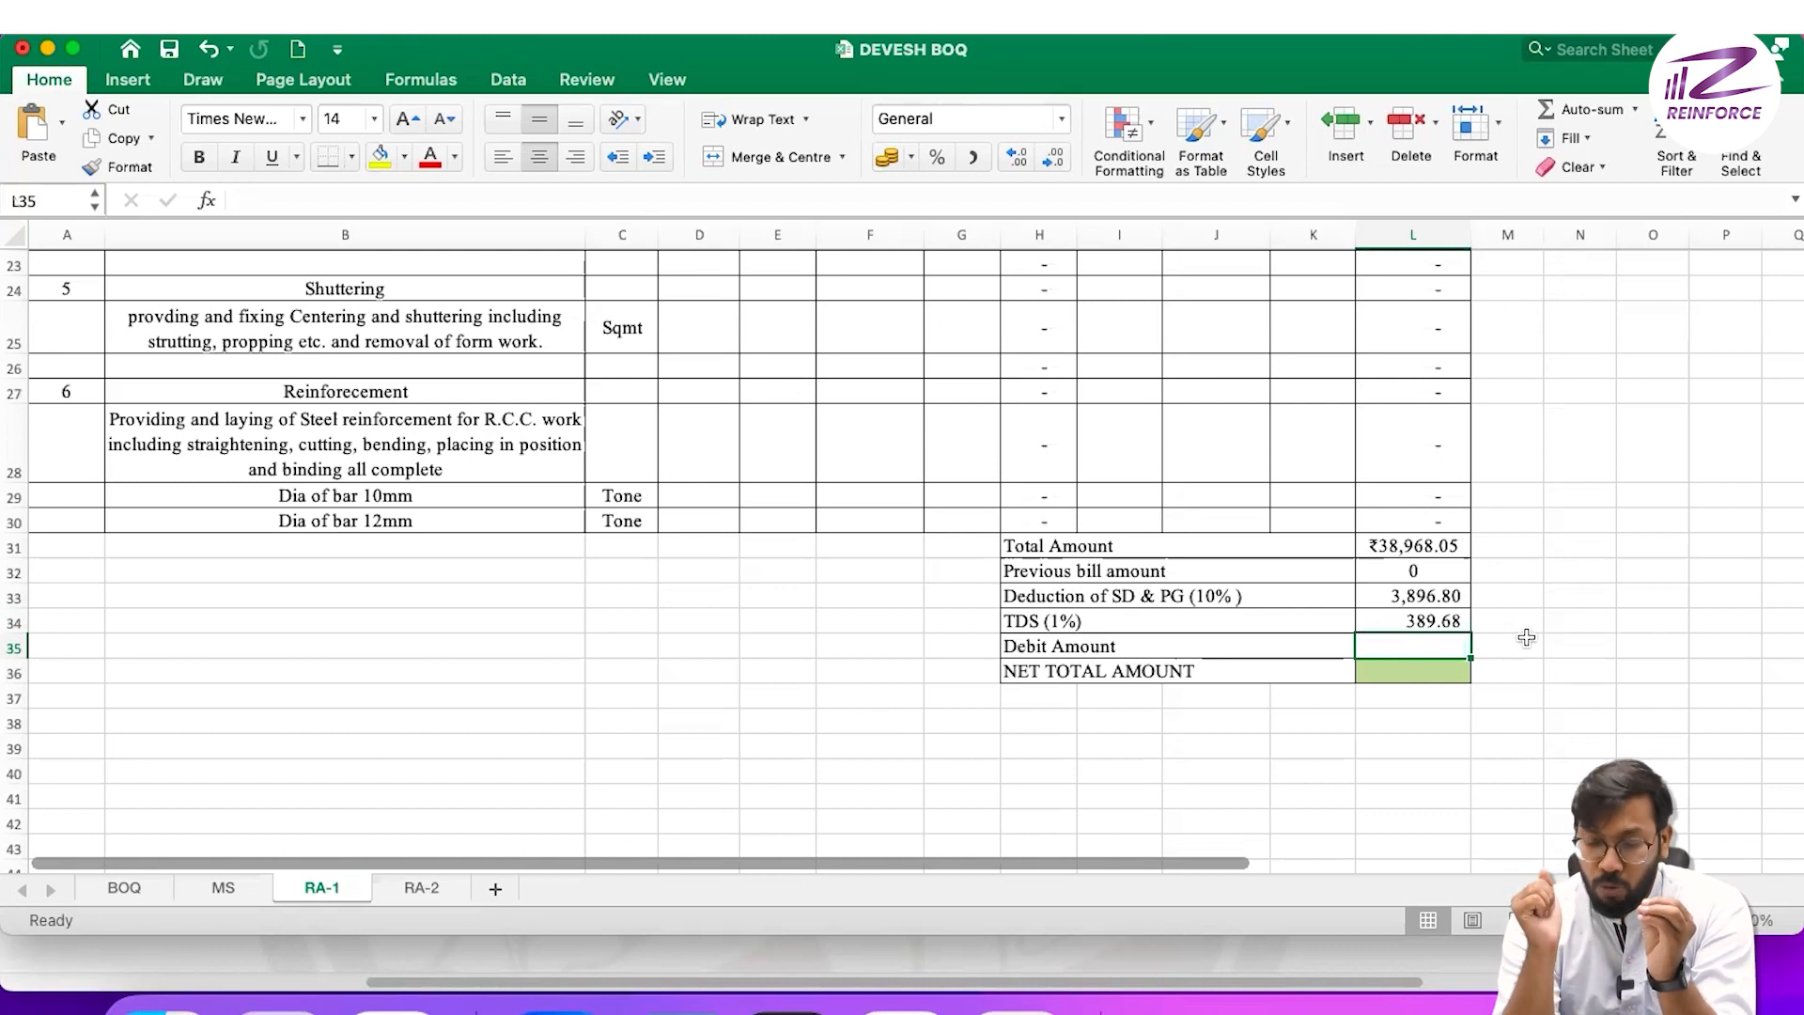
type("500")
key("Return")
left_click(1454, 647)
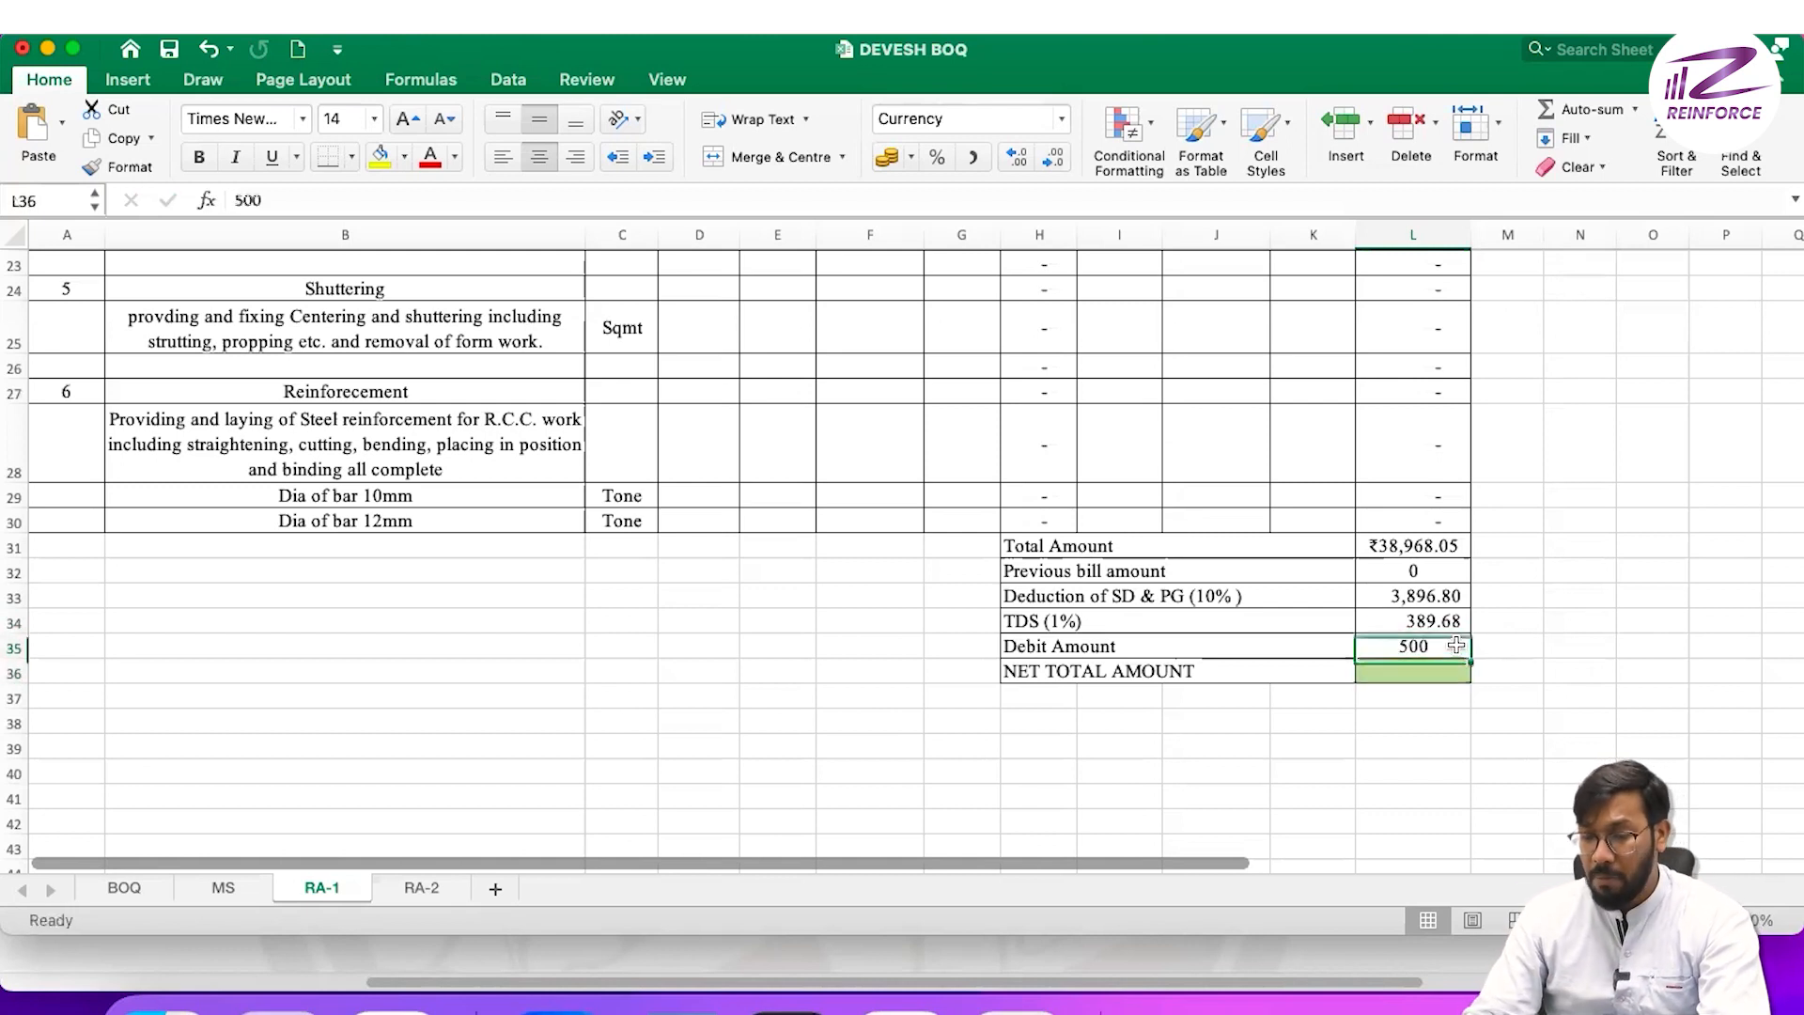
- Calculate the NET TOTAL AMOUNT by subtracting the previous bill, SD & PG, TDS and debit amounts from the Total Amount, =L31-L32-L33-L34-L35
left_click(1447, 669)
type("=")
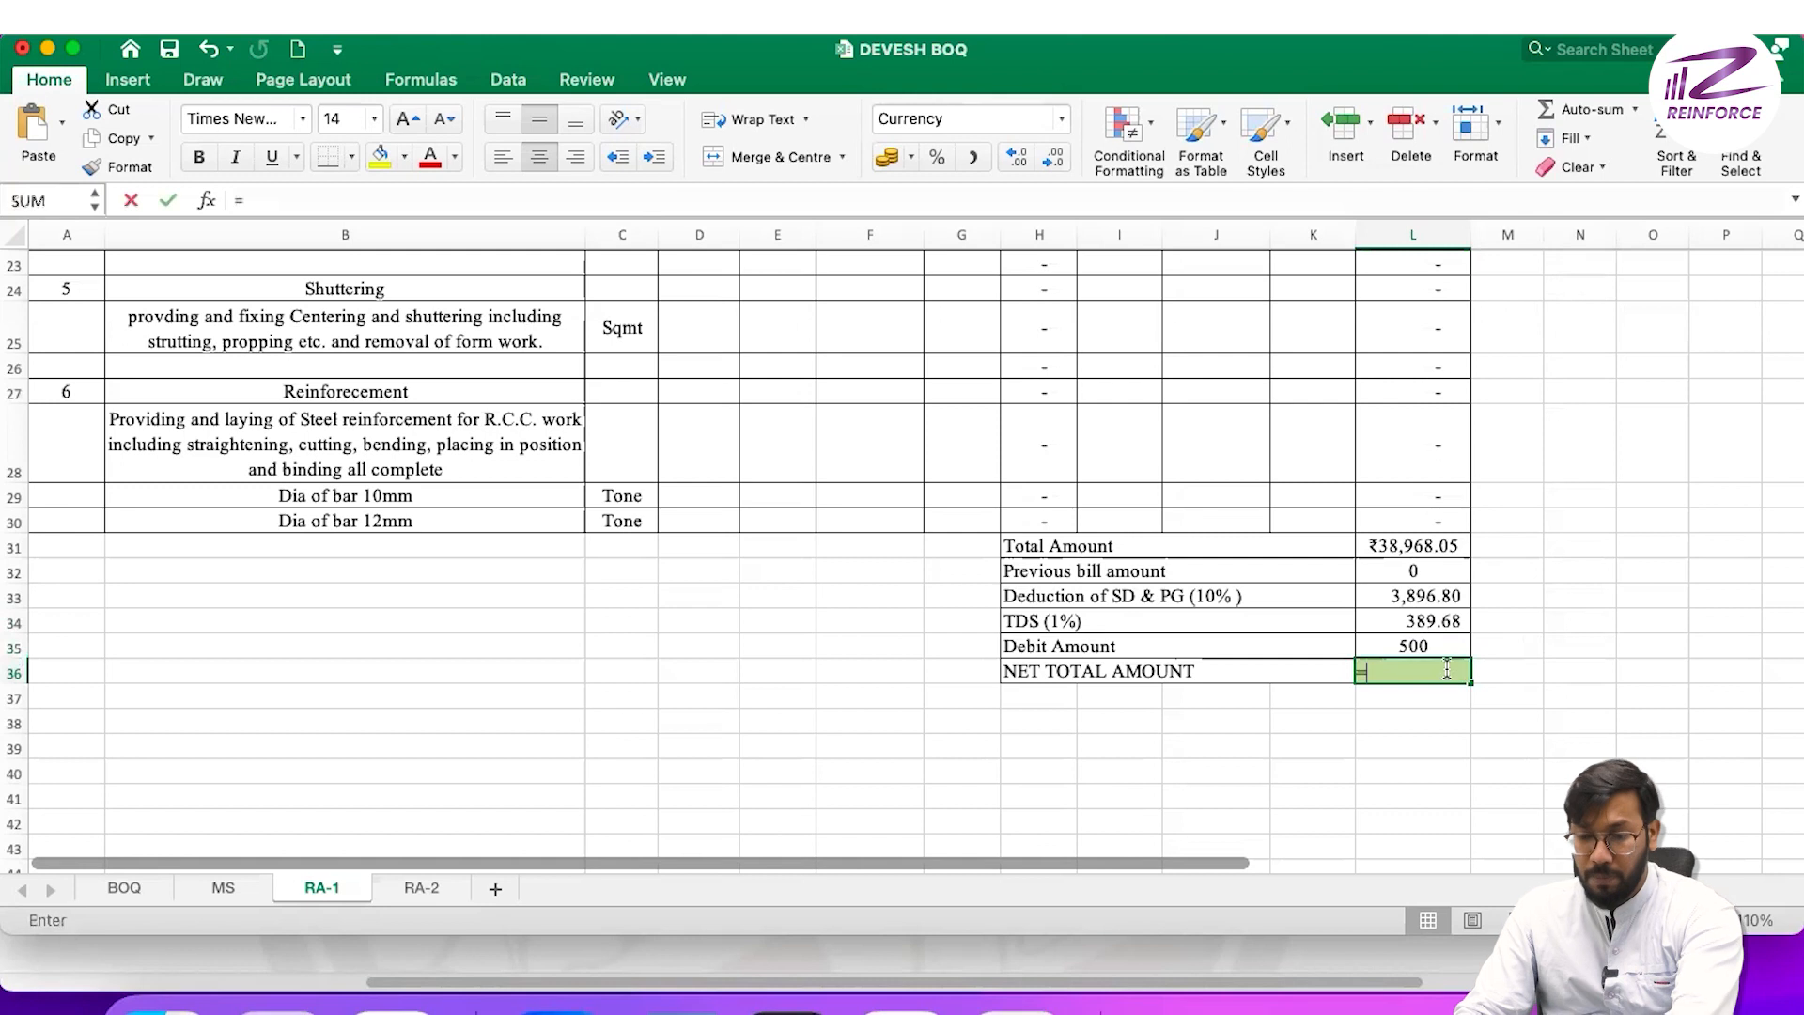
left_click(1415, 550)
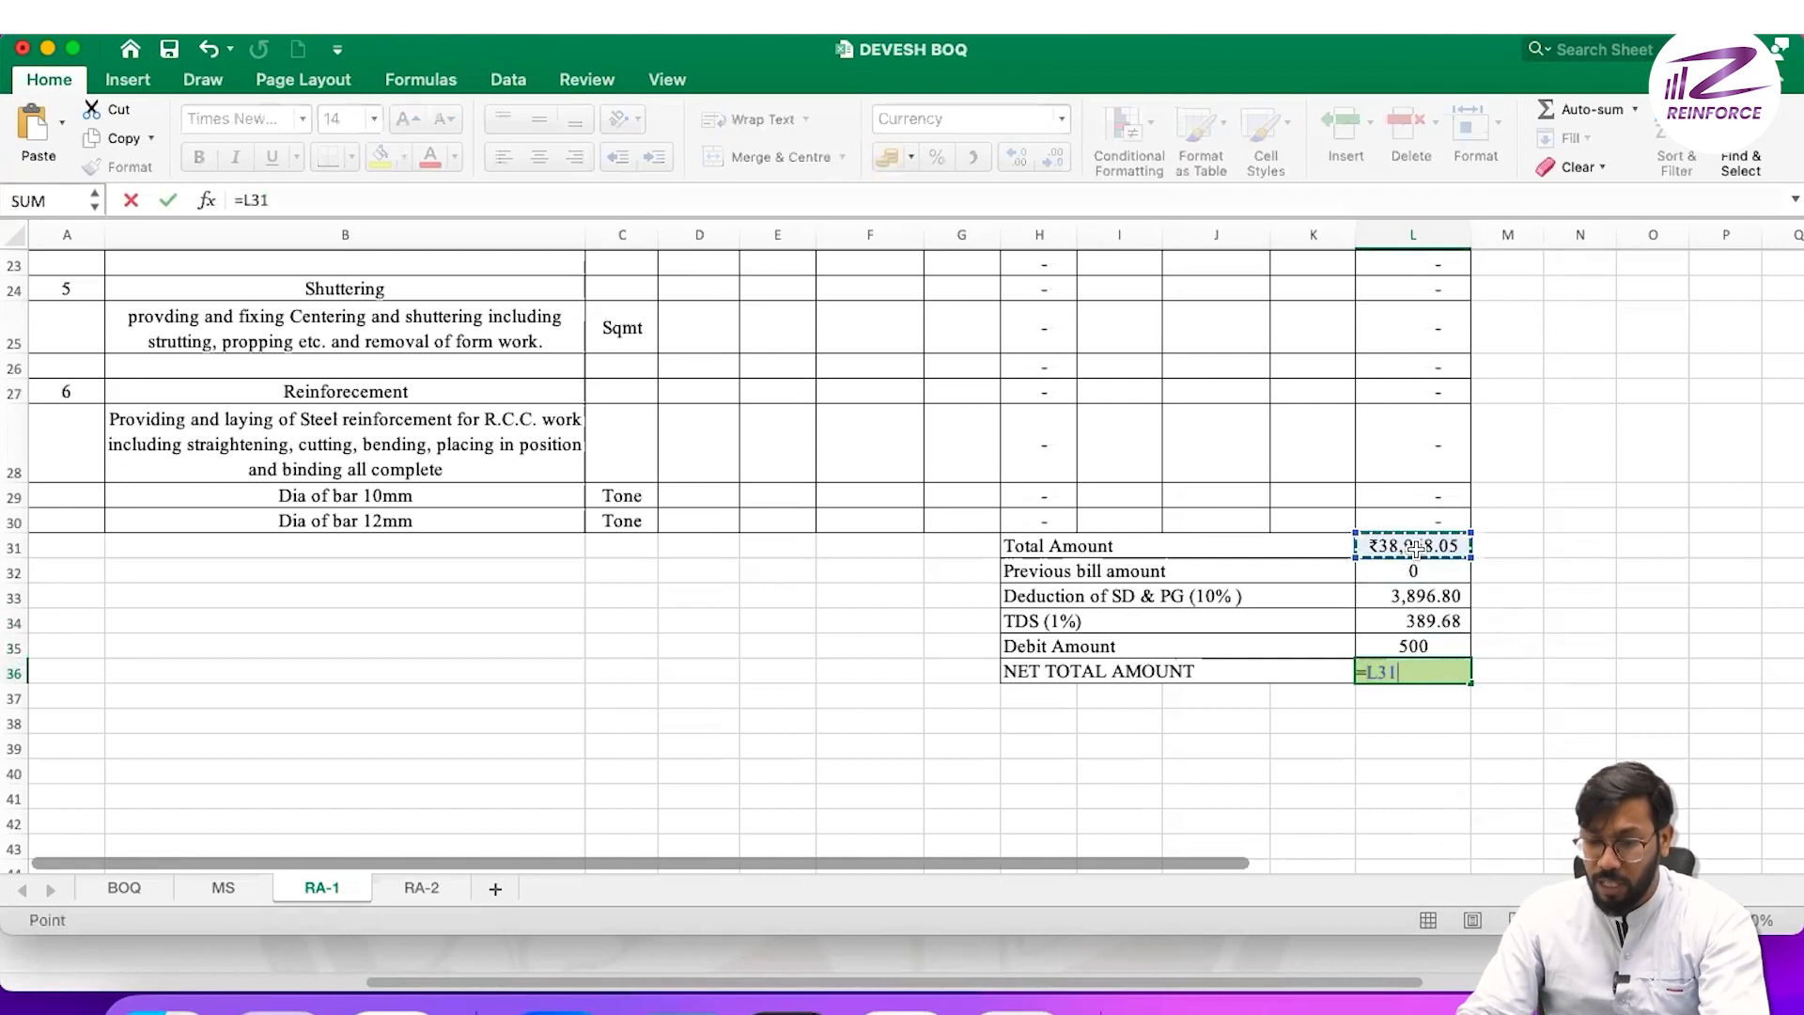
type("-")
left_click(1428, 570)
type("-")
left_click(1444, 602)
type("-")
left_click(1444, 624)
type("-")
left_click(1452, 648)
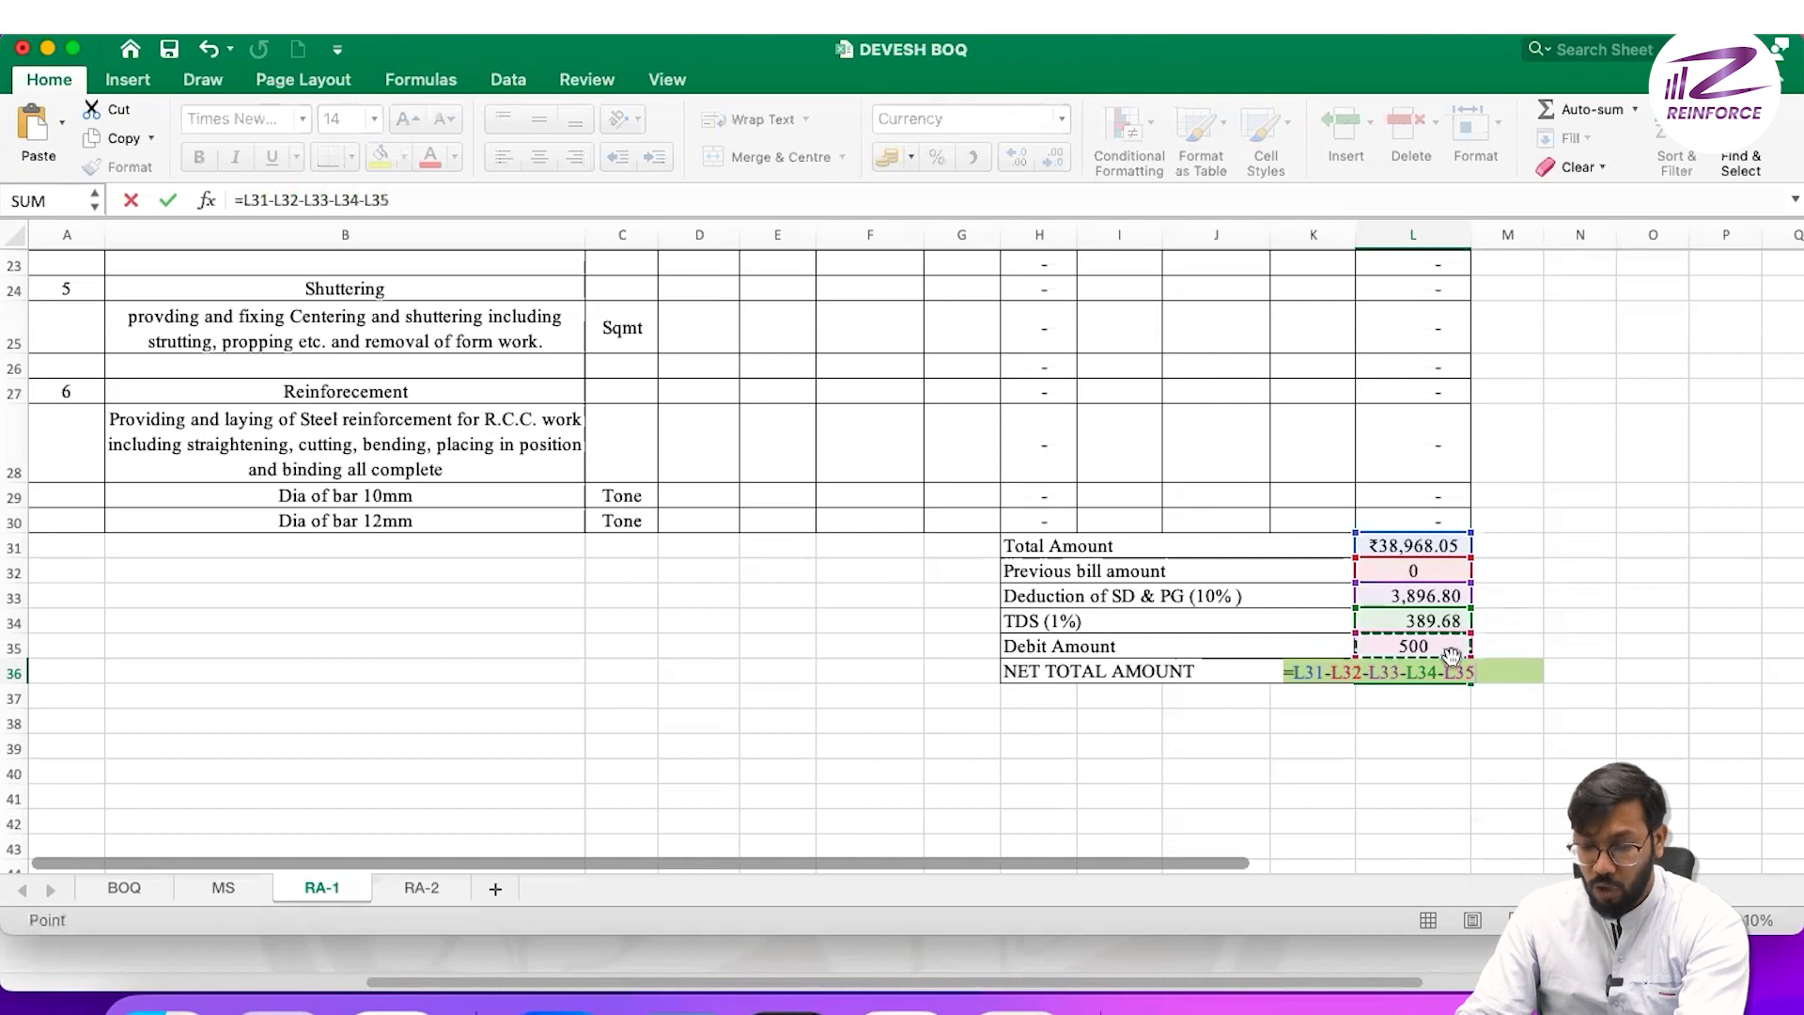
key("Return")
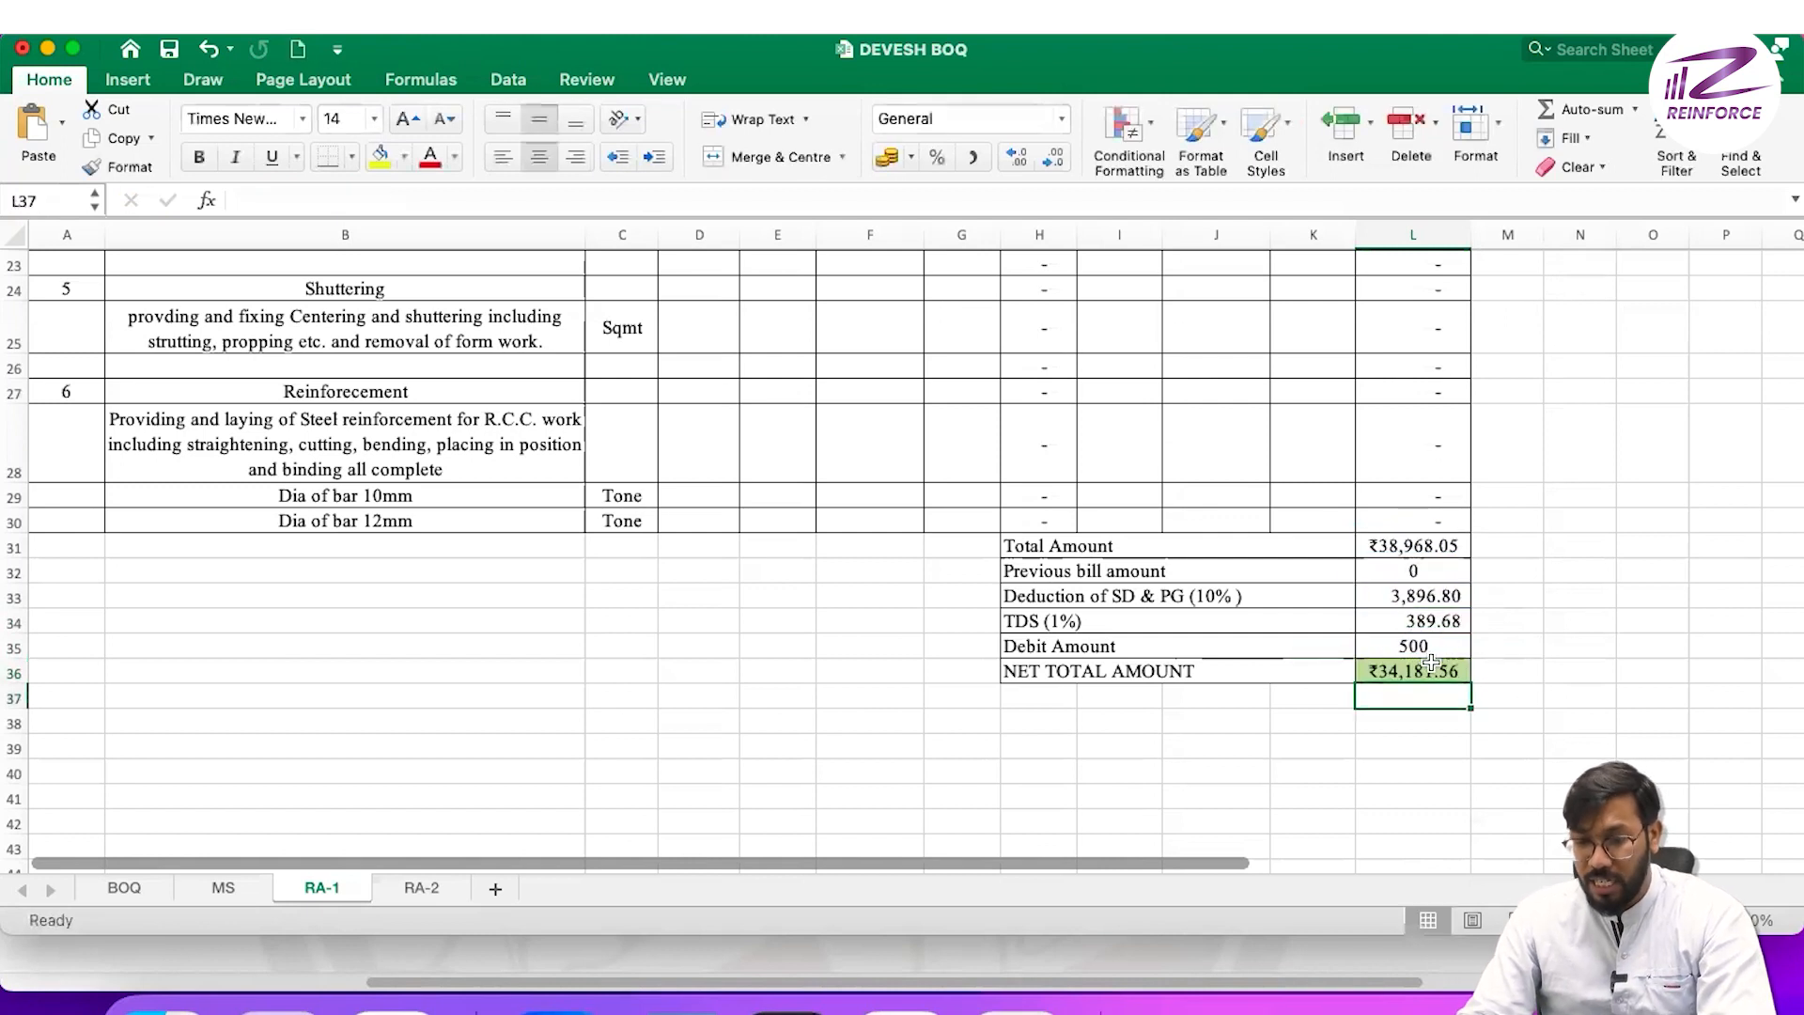
left_click(1428, 670)
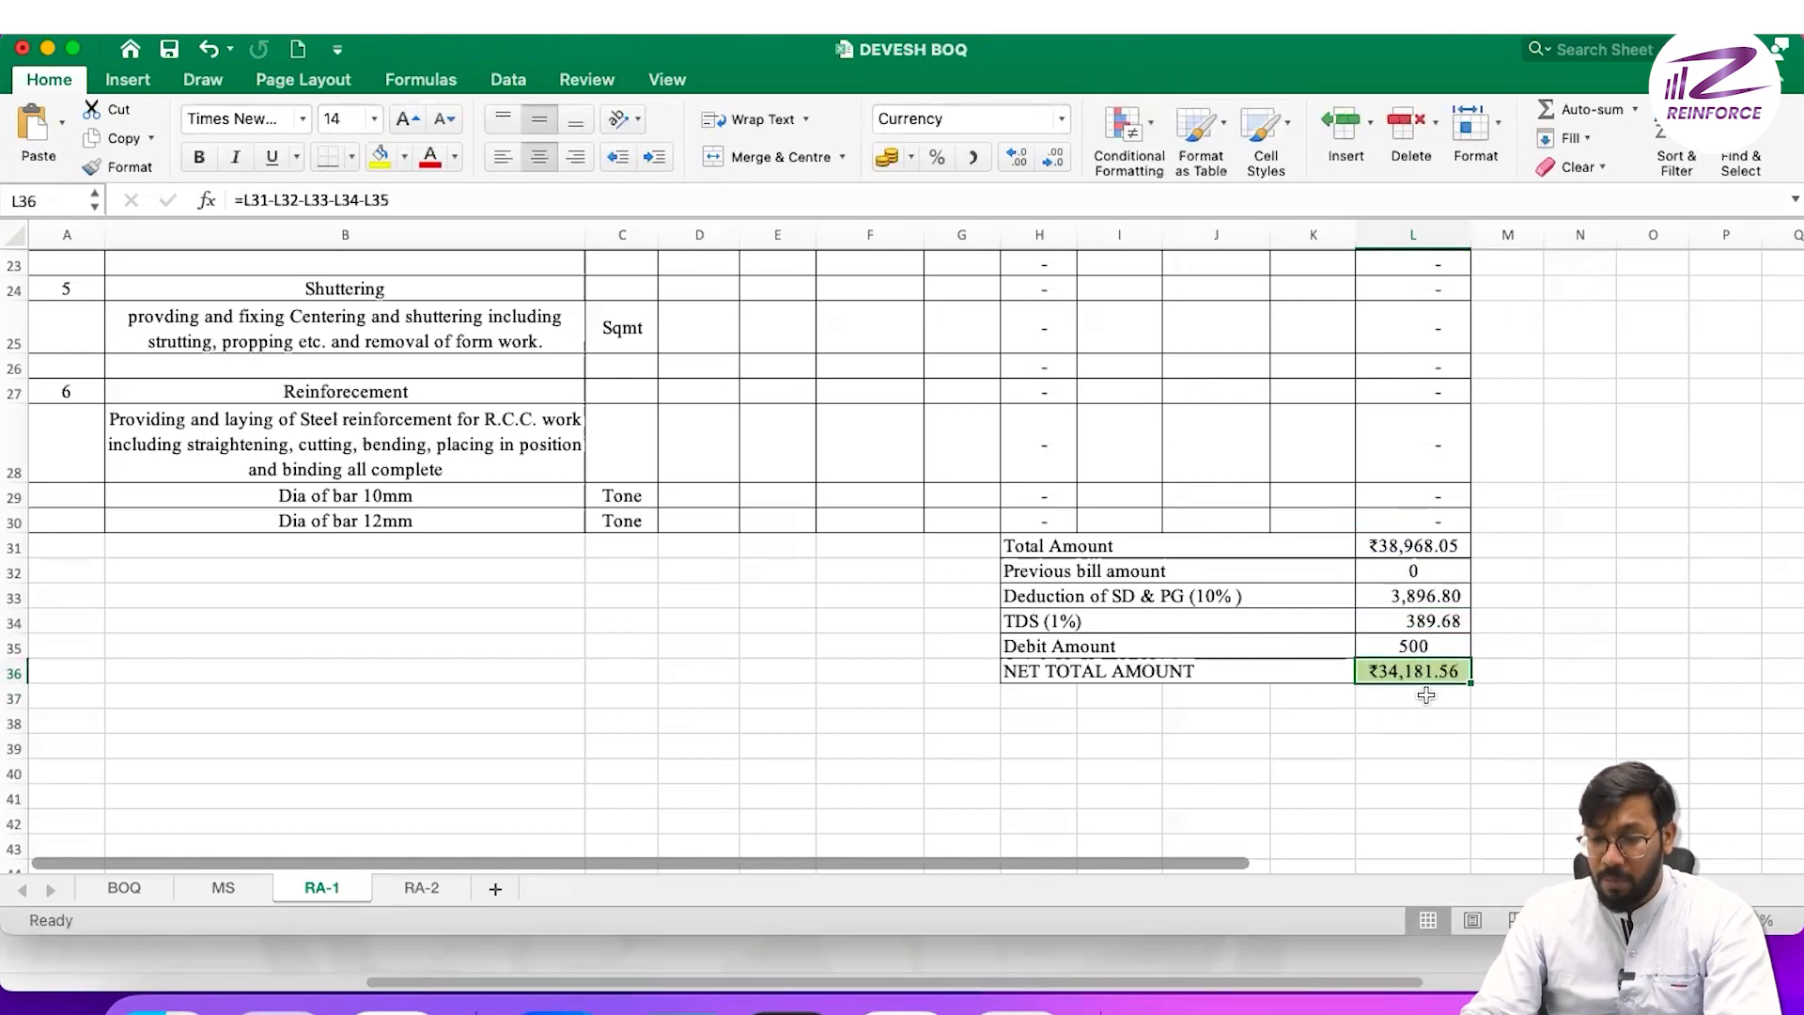
scroll(1210, 742, "up", 15)
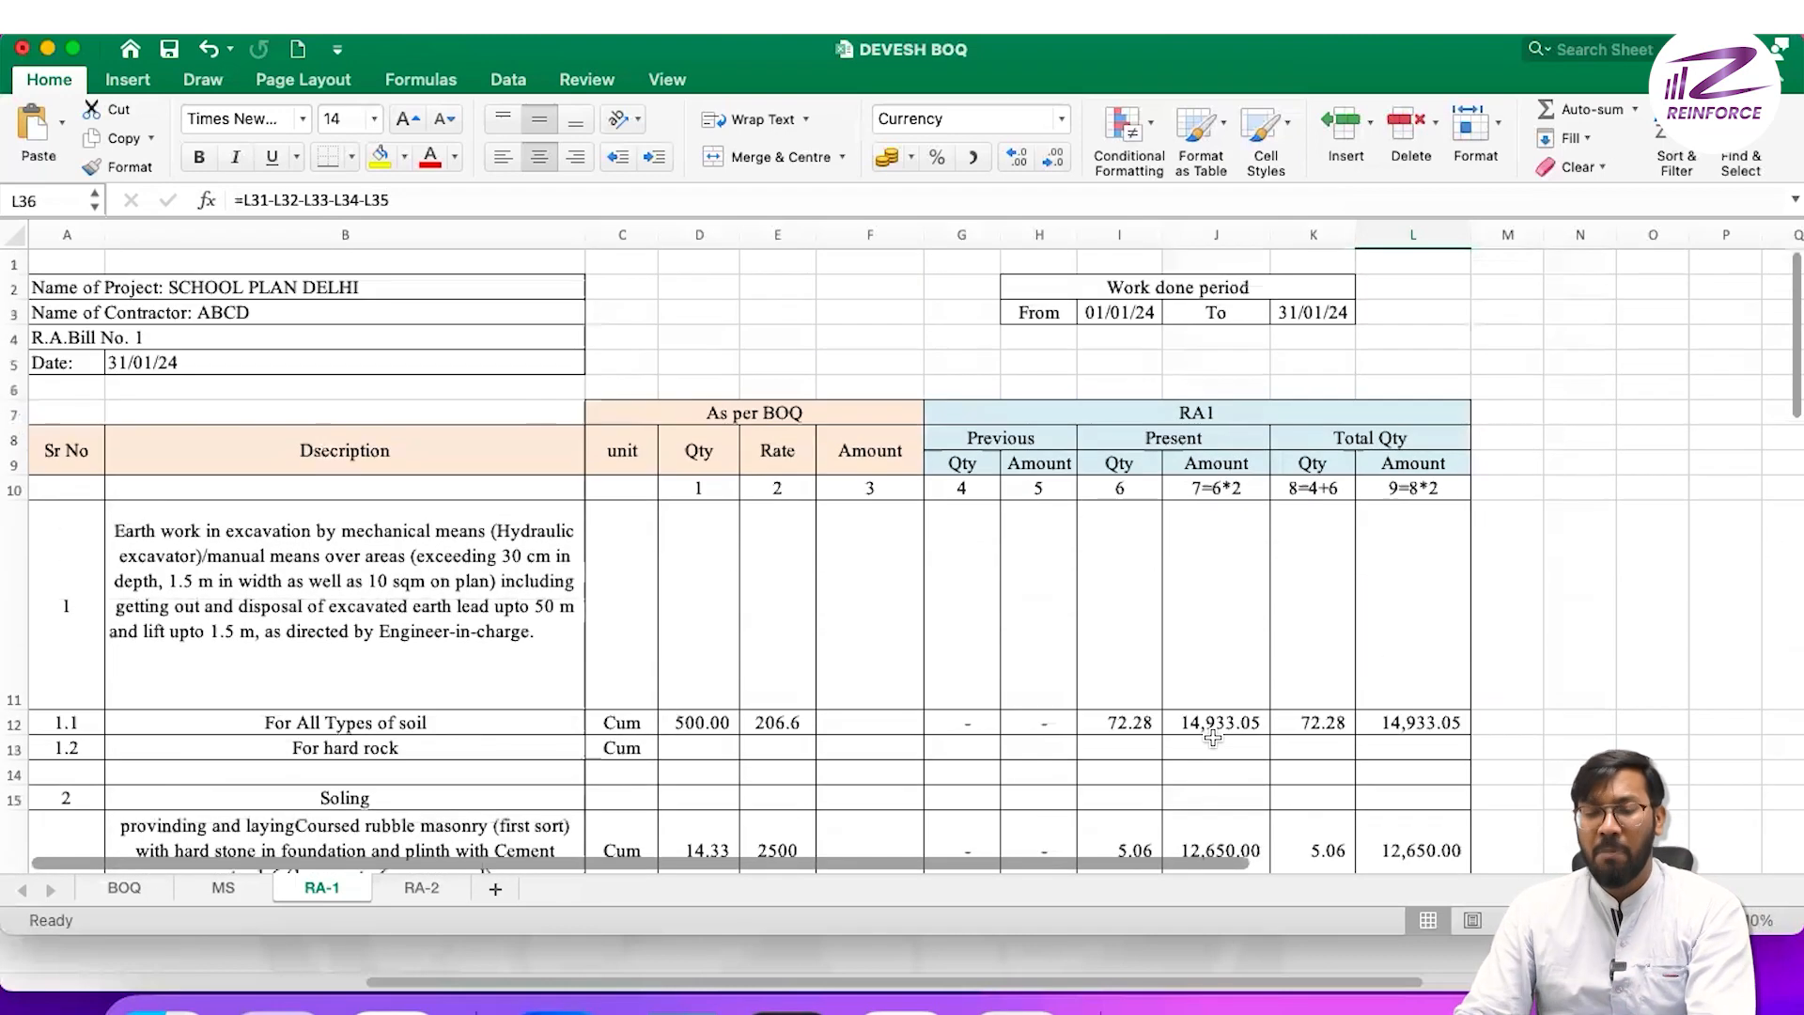
scroll(1212, 735, "down", 12)
scroll(1240, 725, "down", 5)
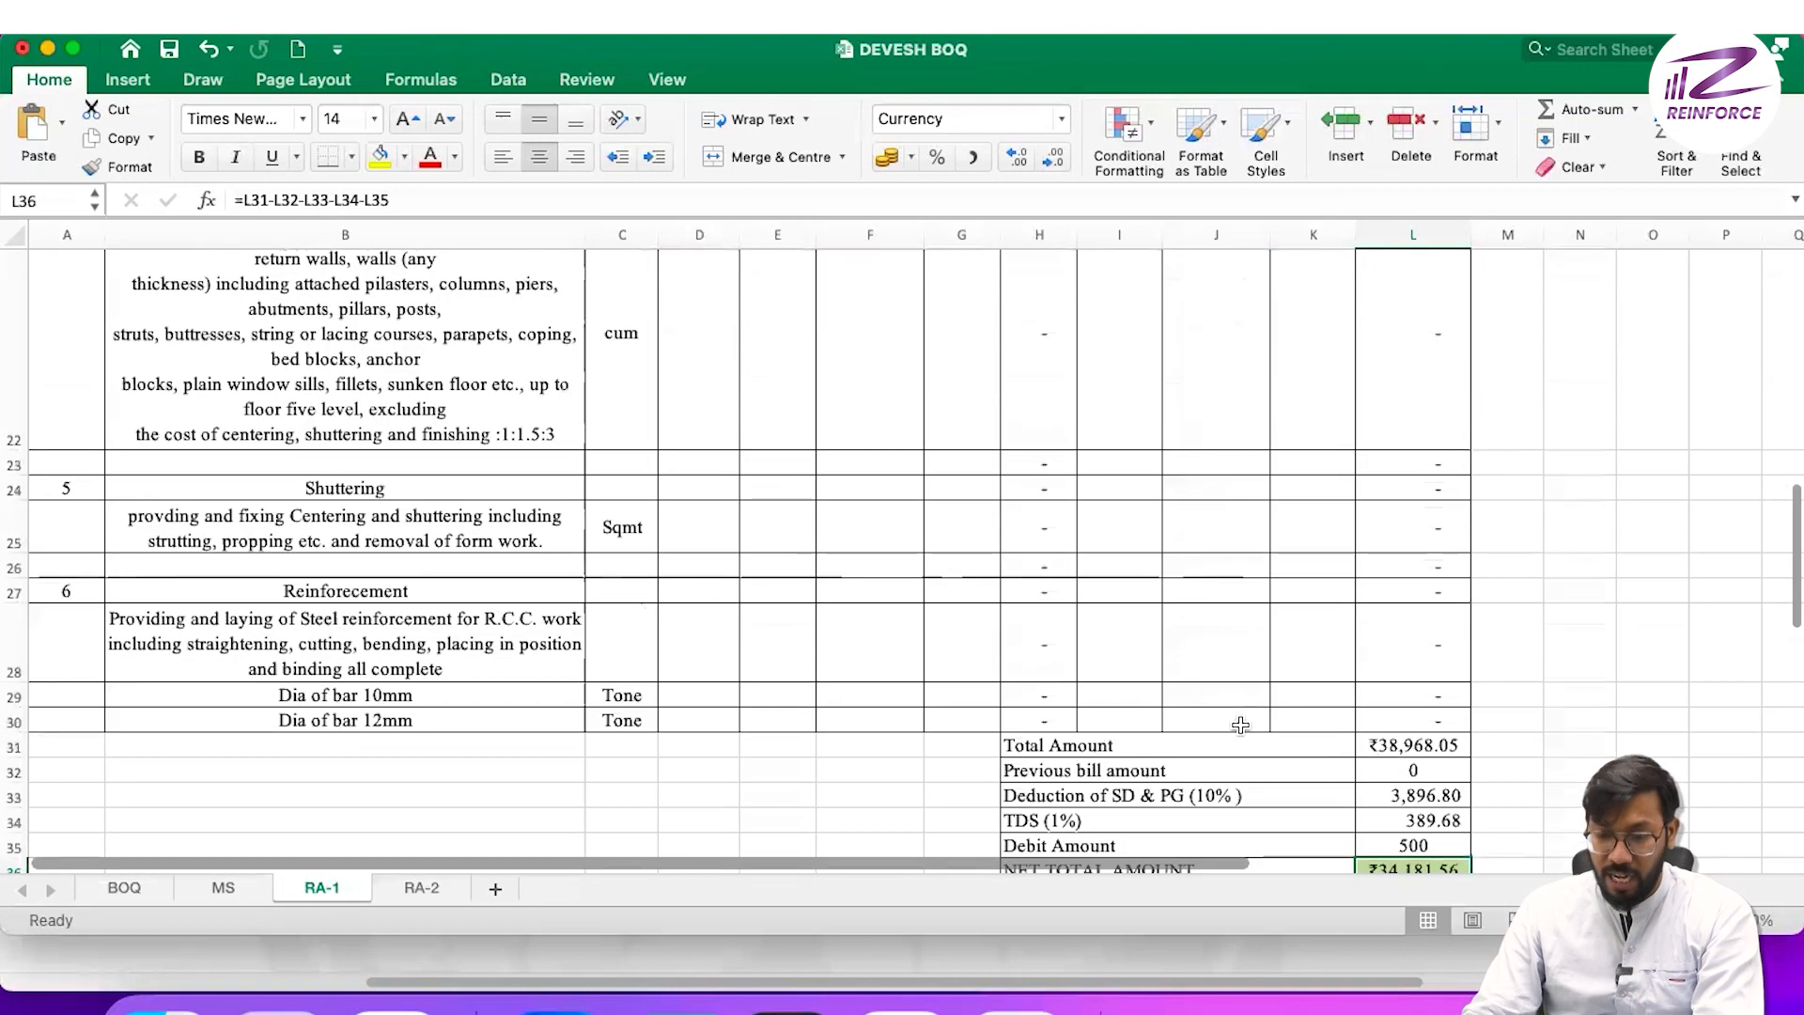